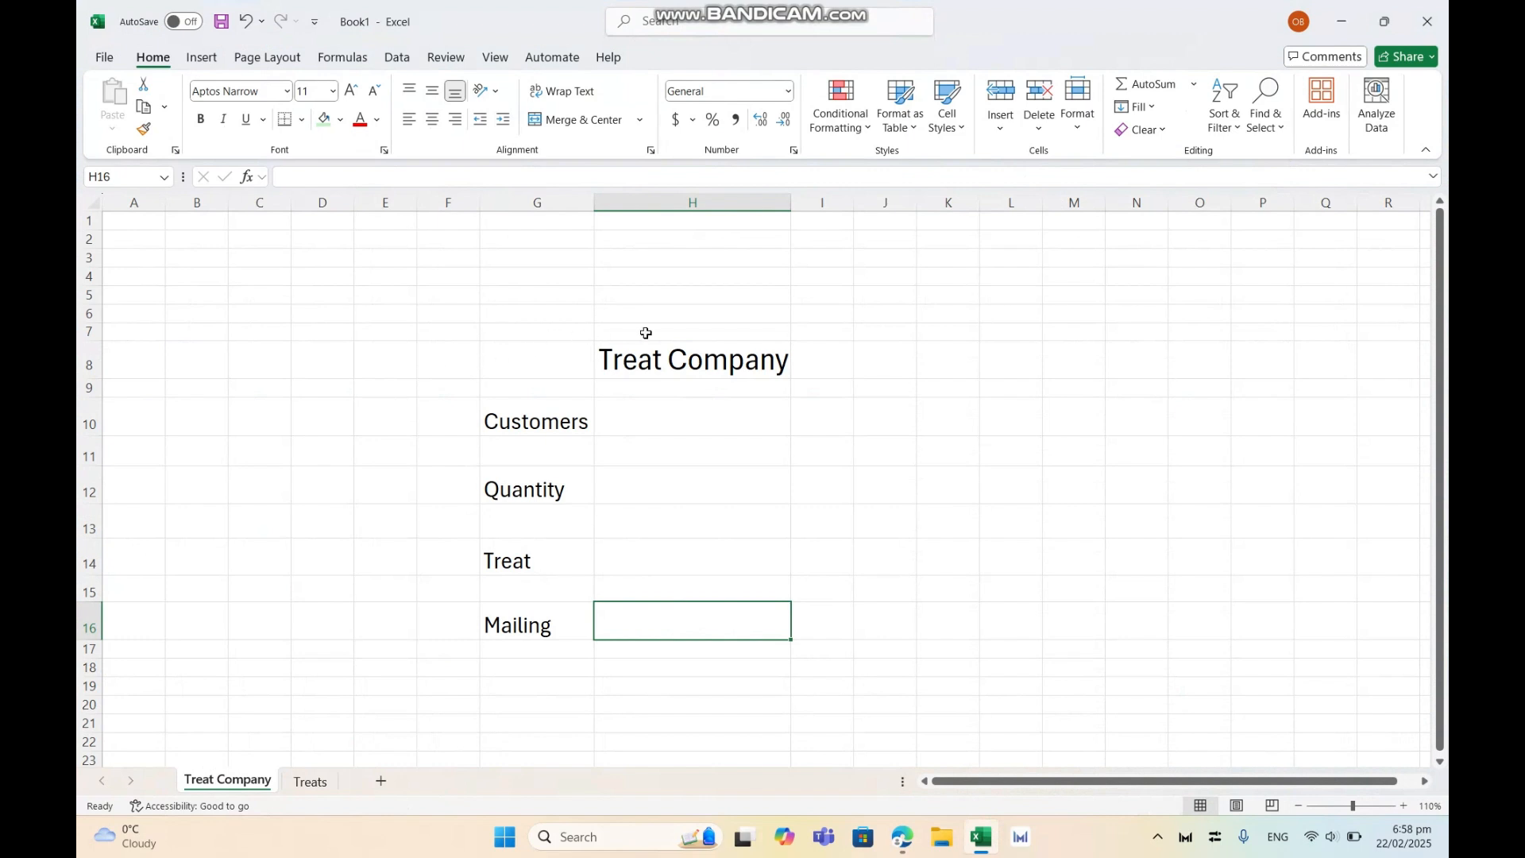
left_click(698, 367)
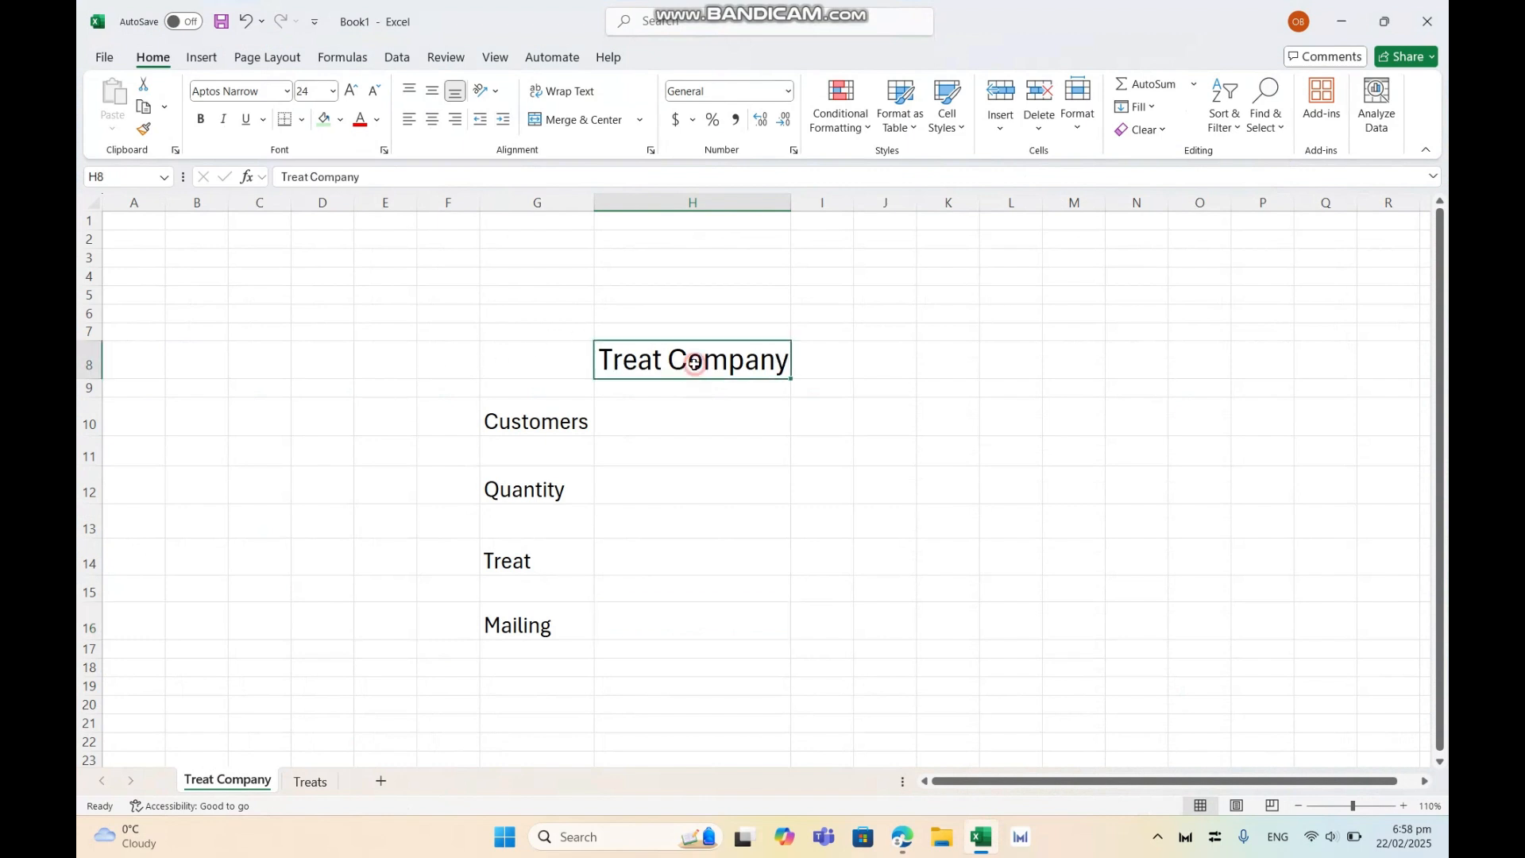
left_click(534, 414)
left_click(536, 493)
left_click(551, 565)
left_click(557, 619)
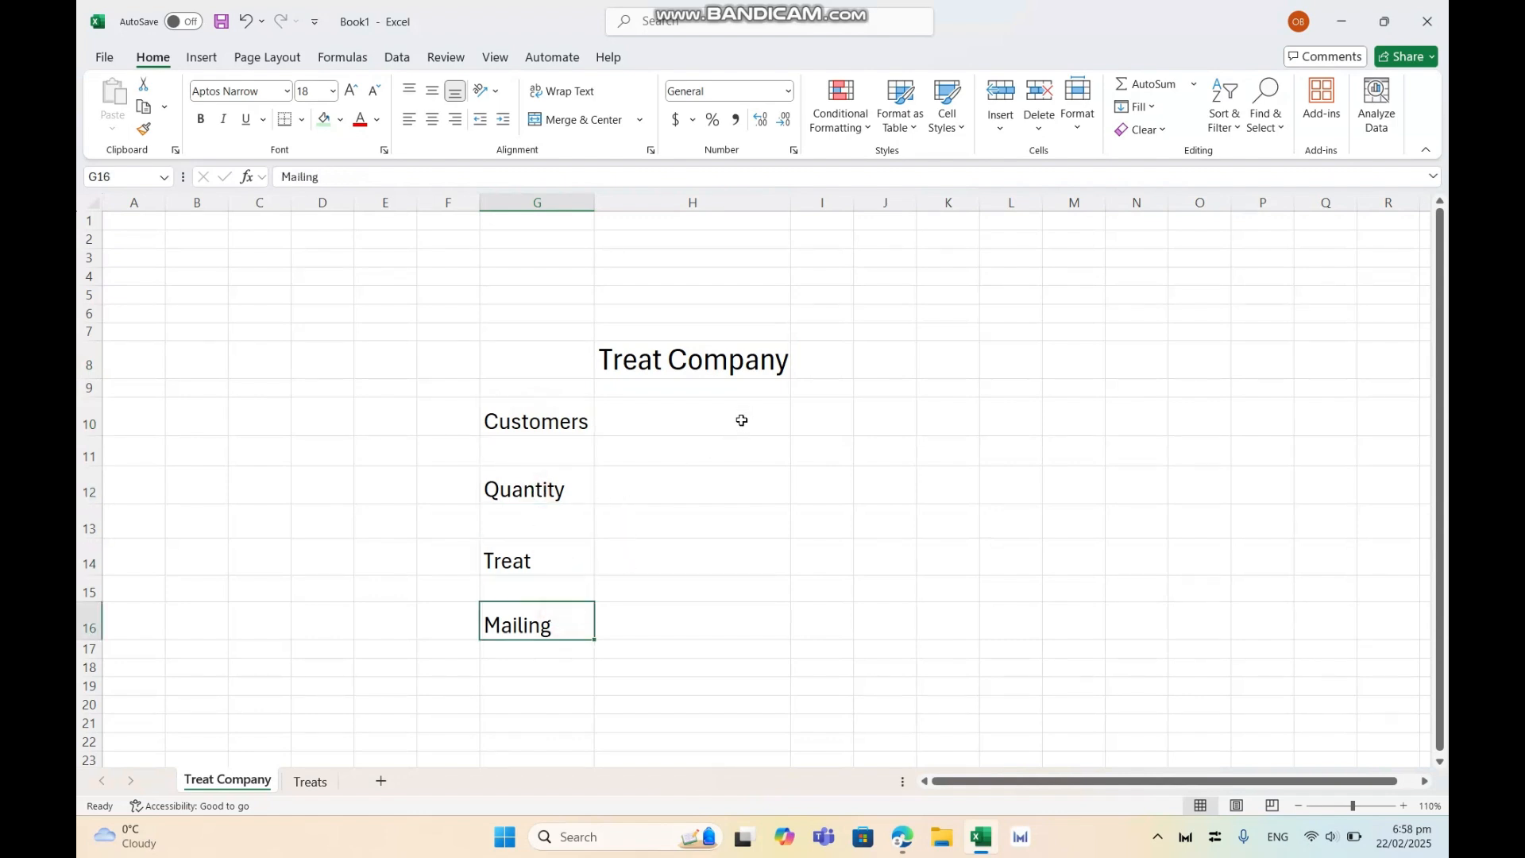
- Add a list data validation to the Mailing cell H16 with source "Drone dropdown, Deliviring by hand", and check its in-cell choices
left_click(720, 631)
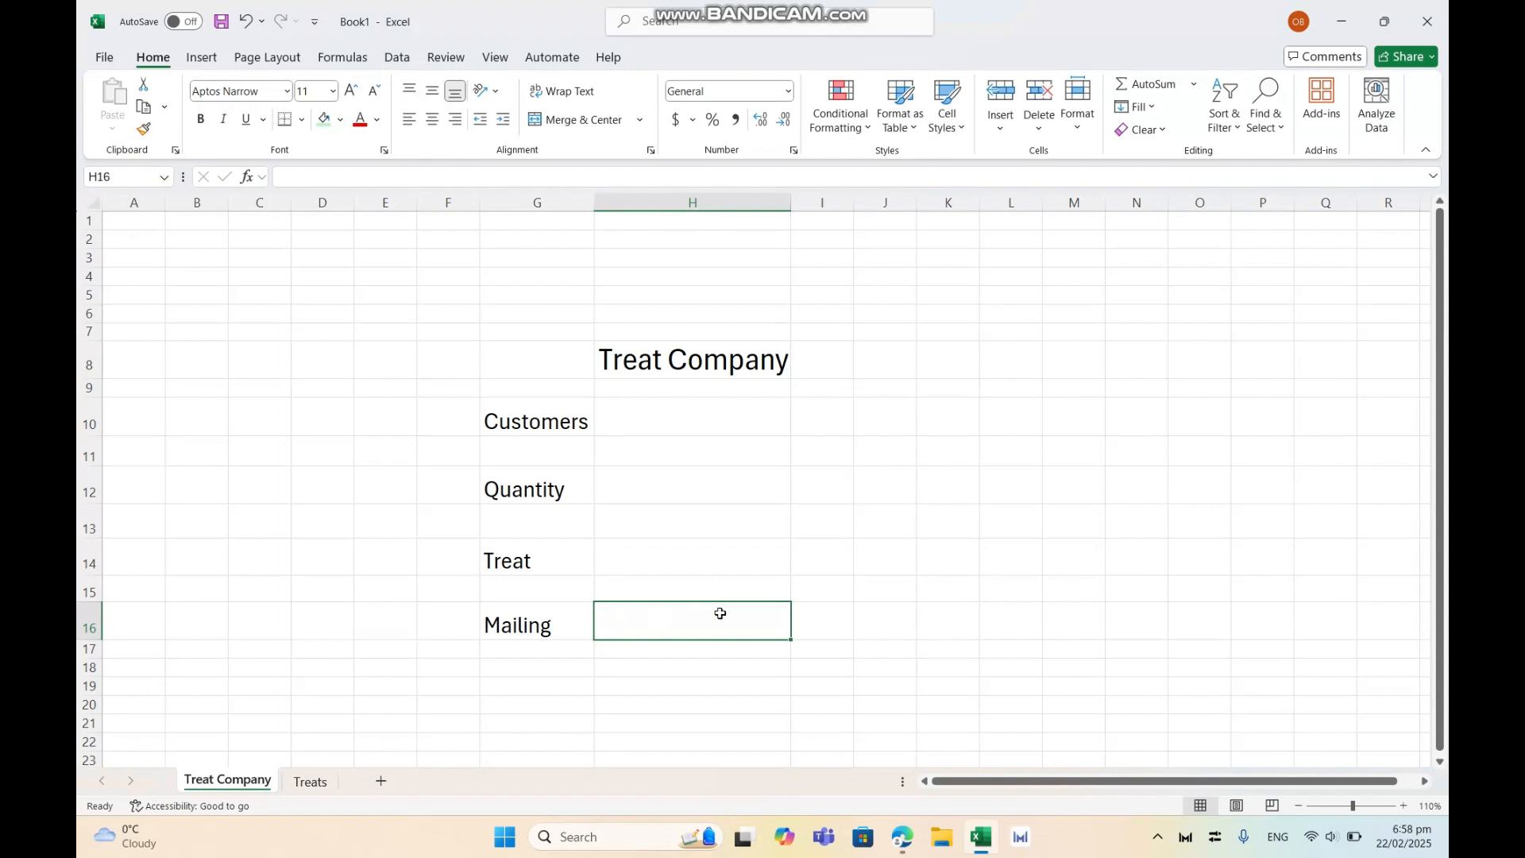
left_click(390, 60)
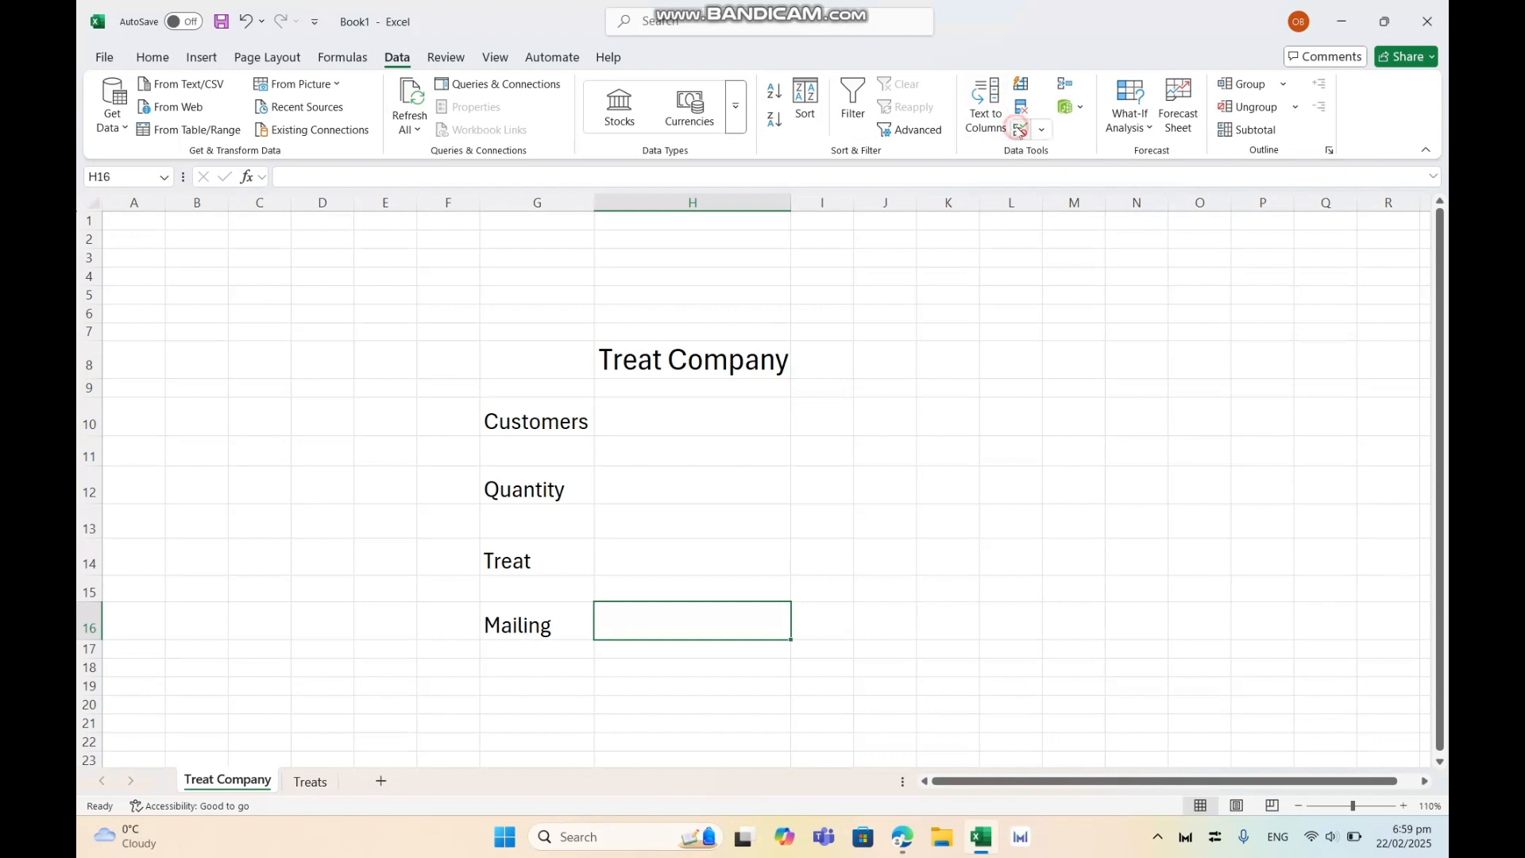
left_click(1023, 132)
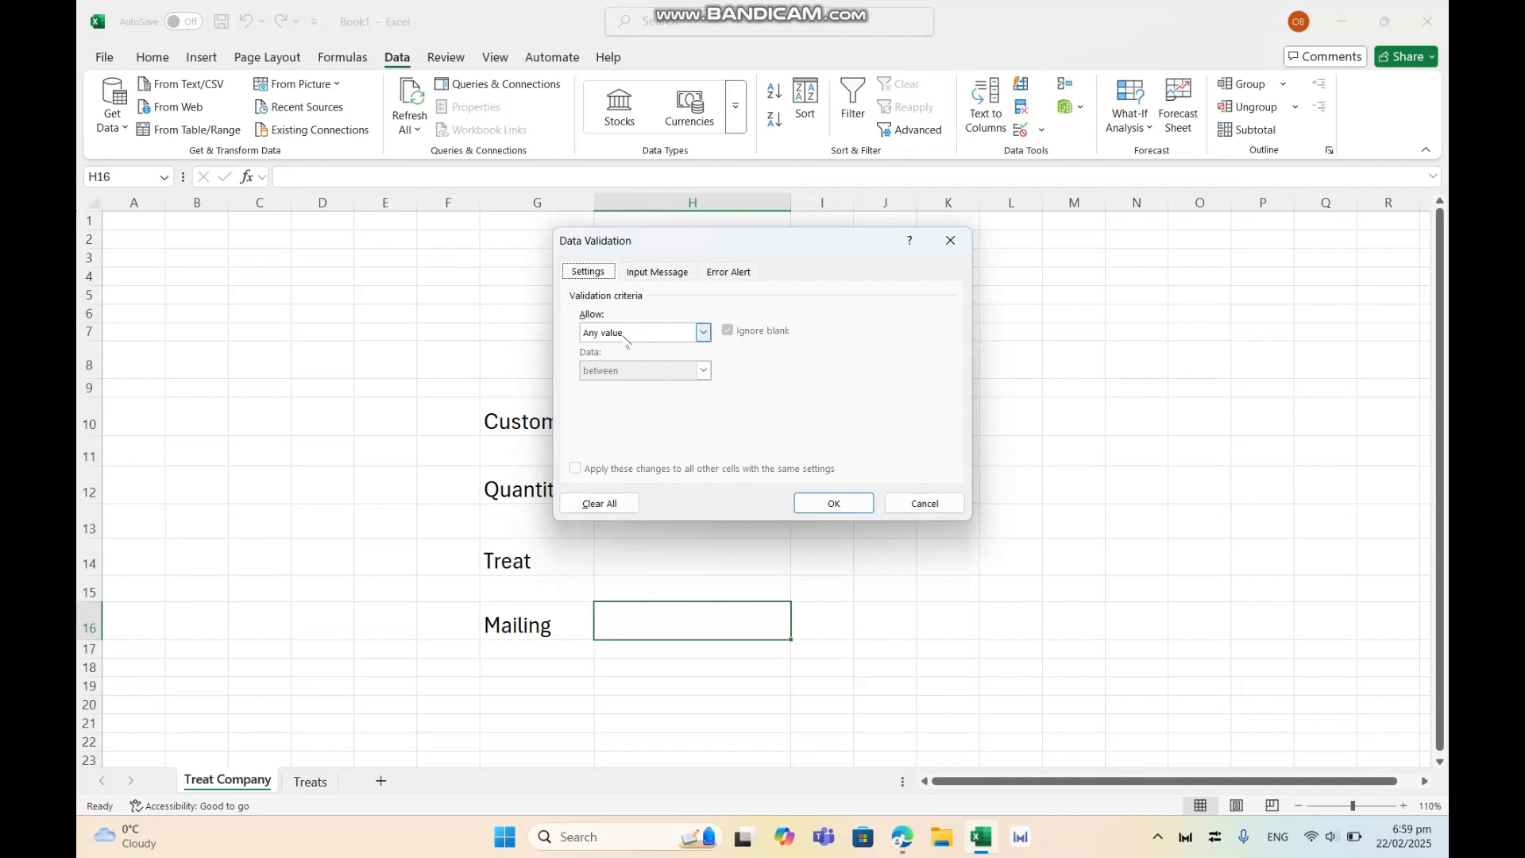
left_click(704, 333)
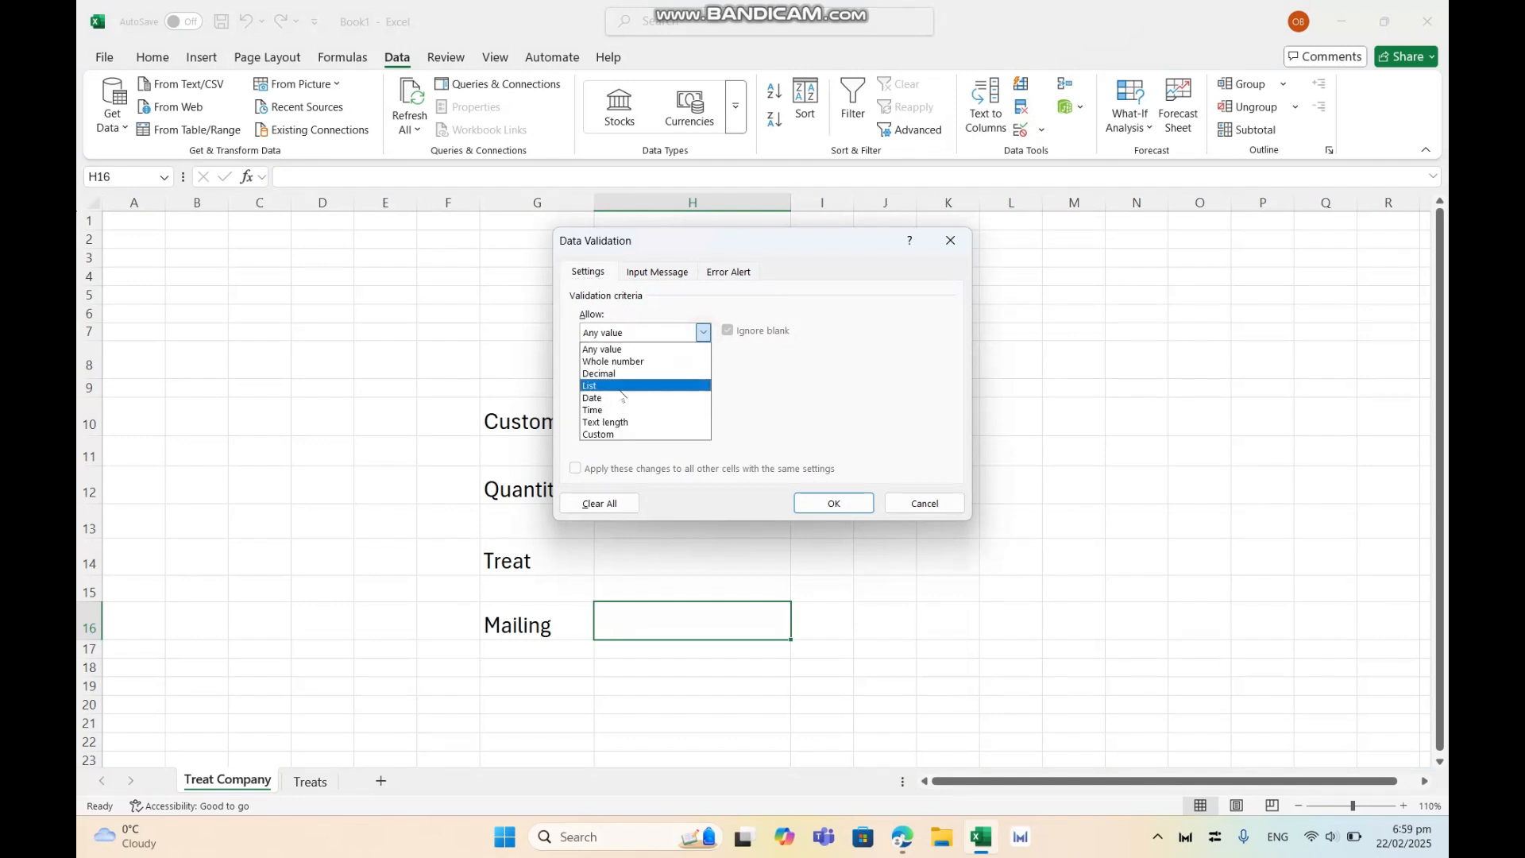
left_click(619, 387)
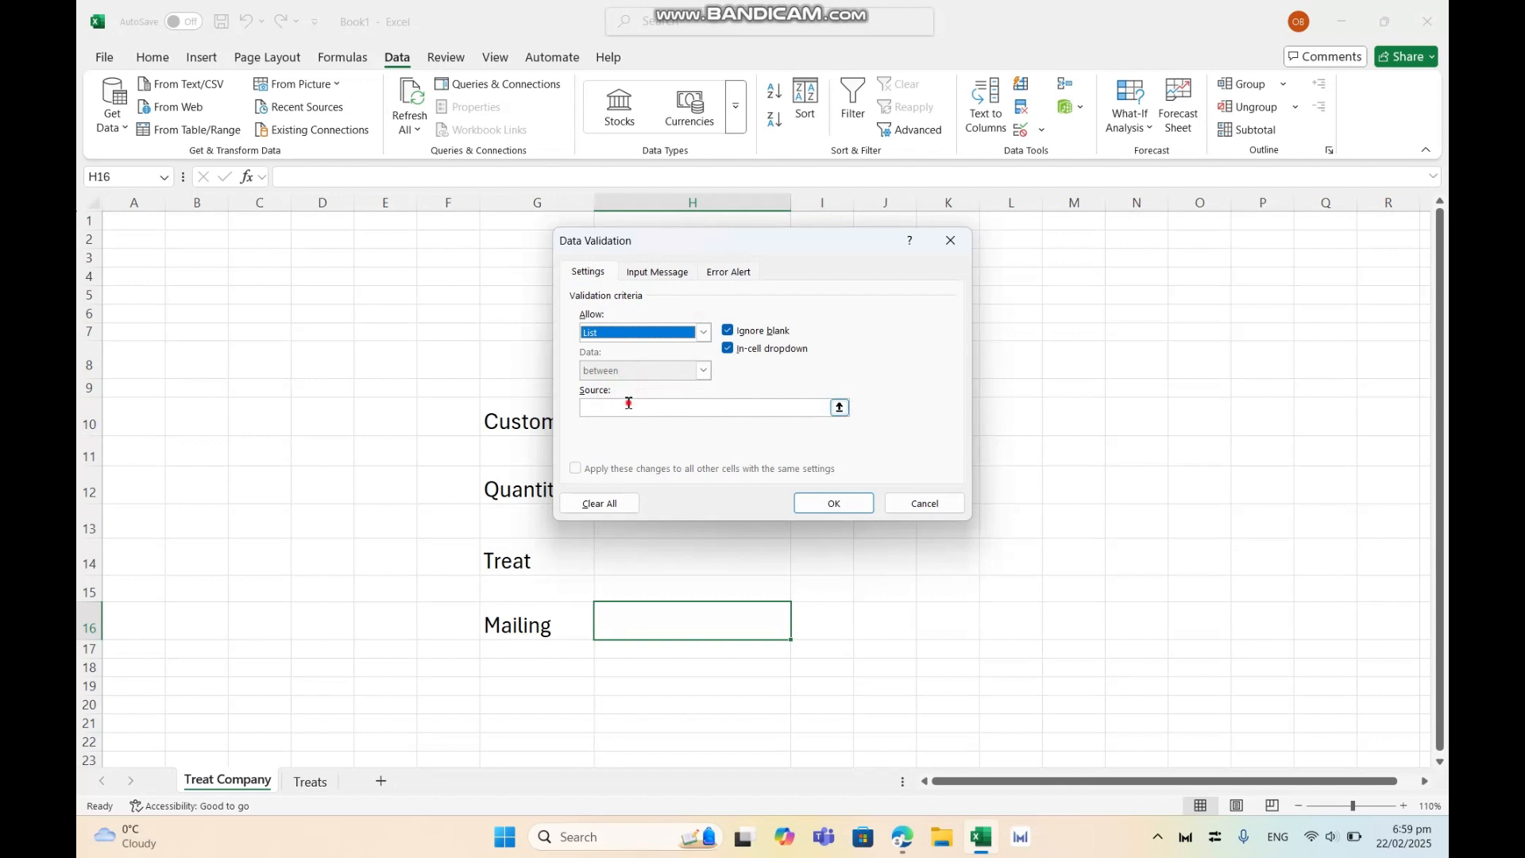
left_click(628, 405)
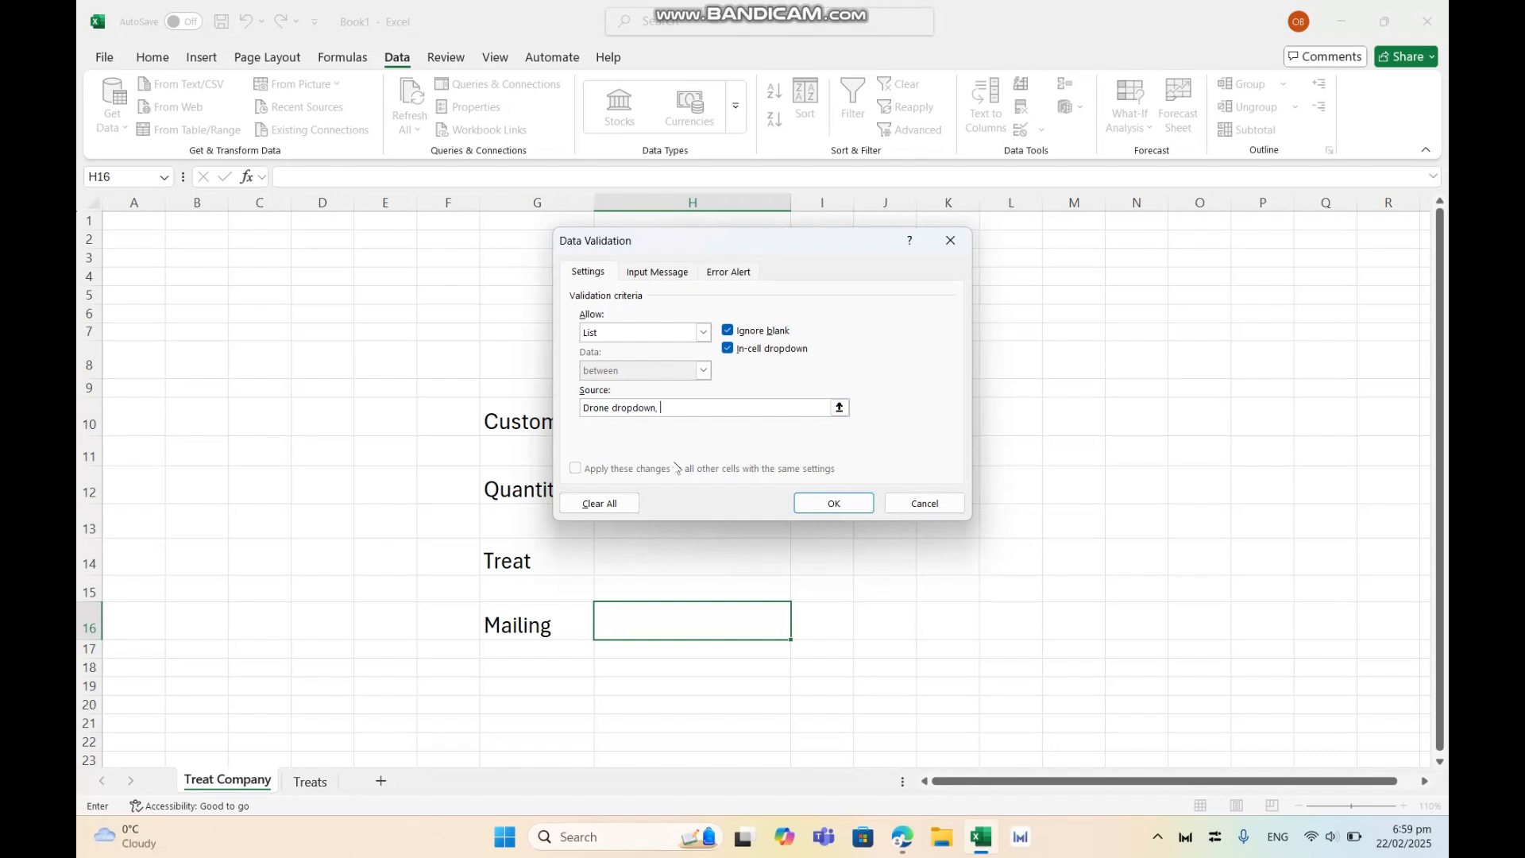
type("elivery by hand")
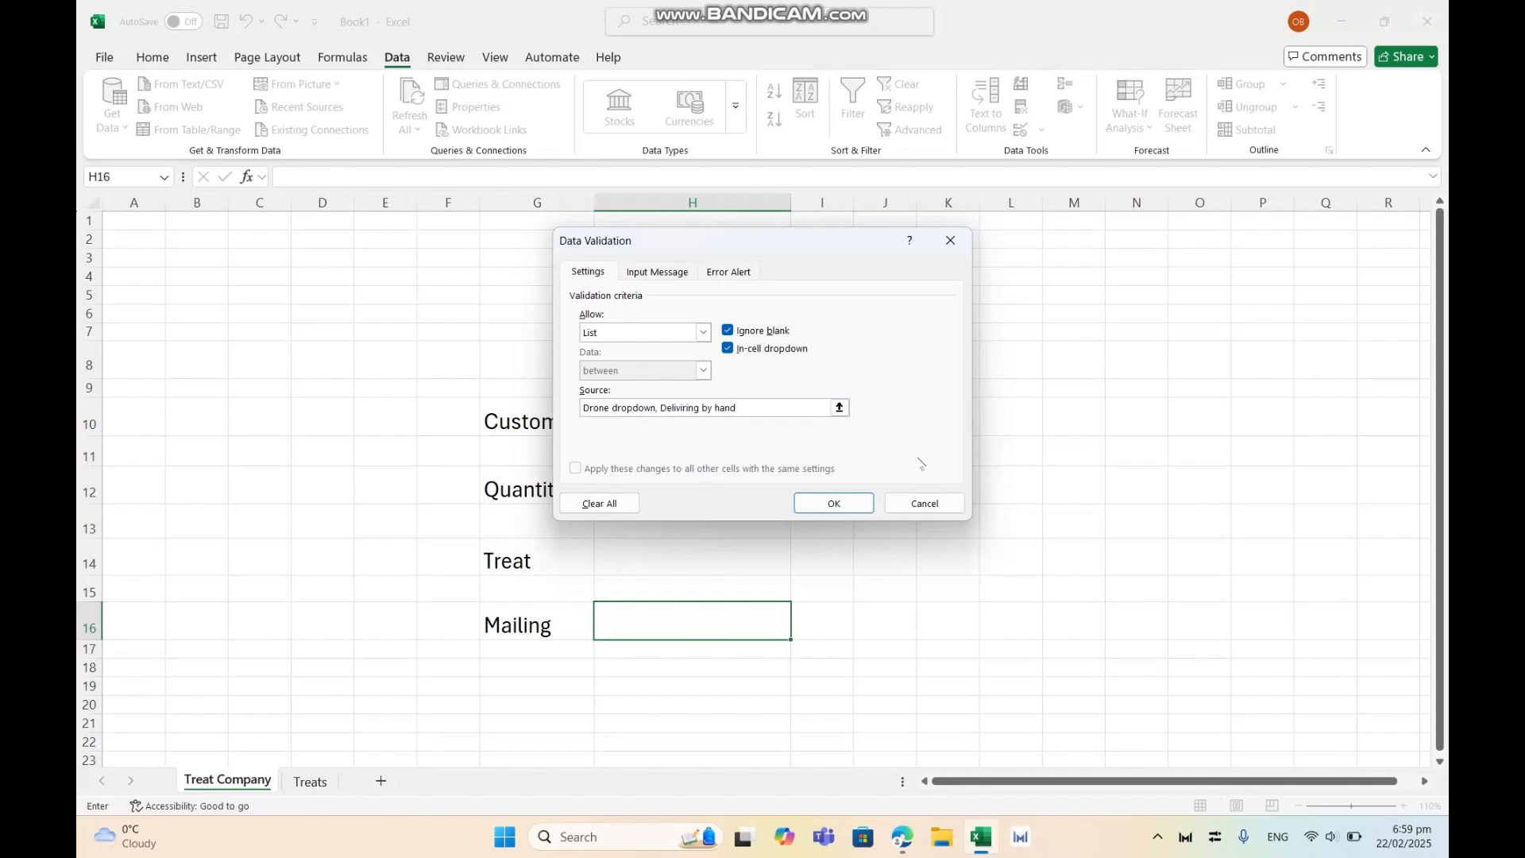
left_click(821, 506)
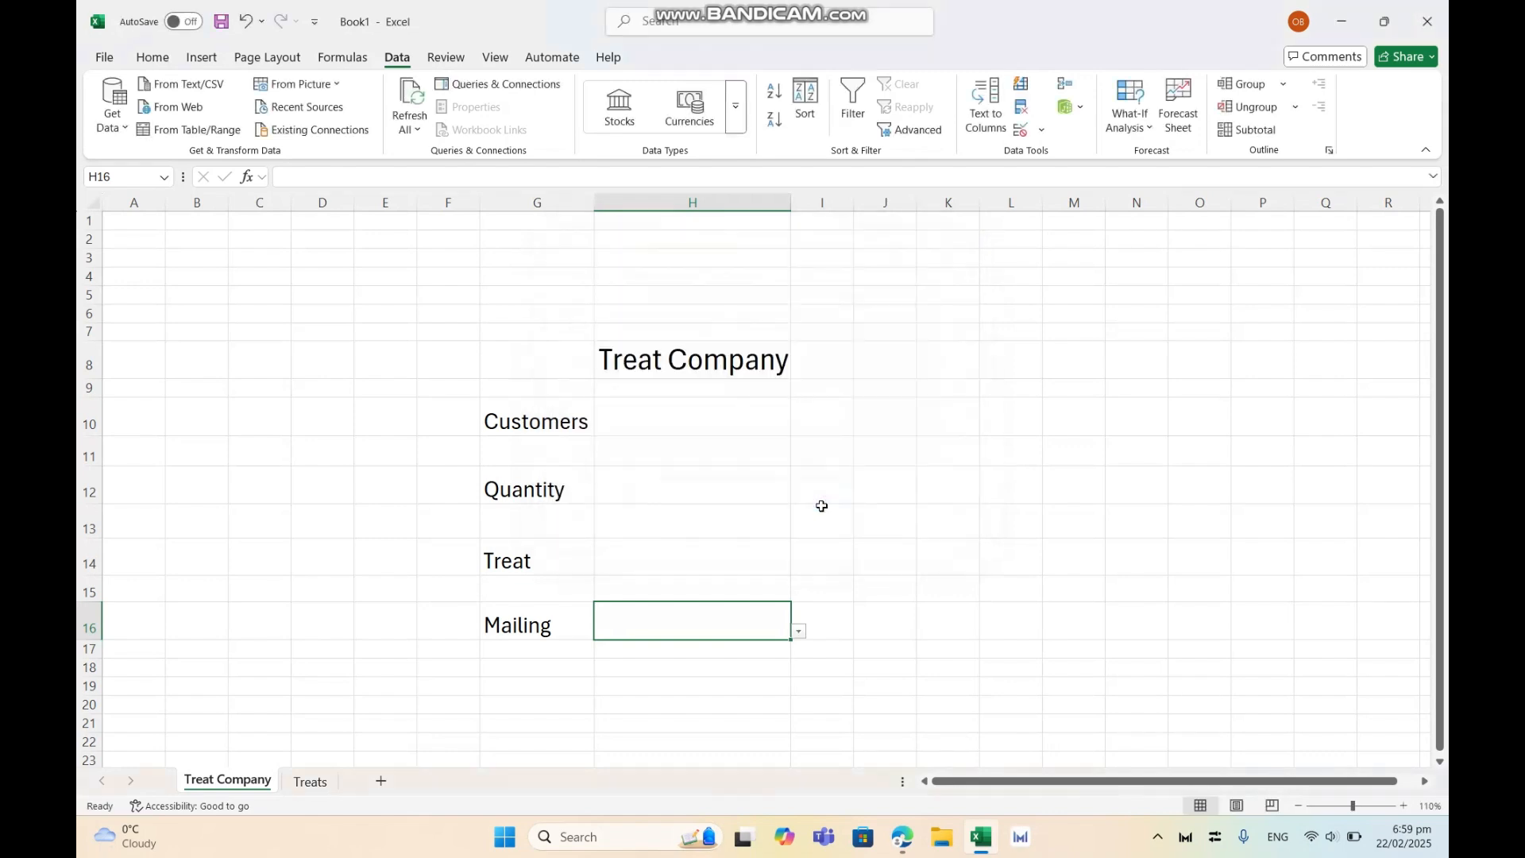
left_click(800, 632)
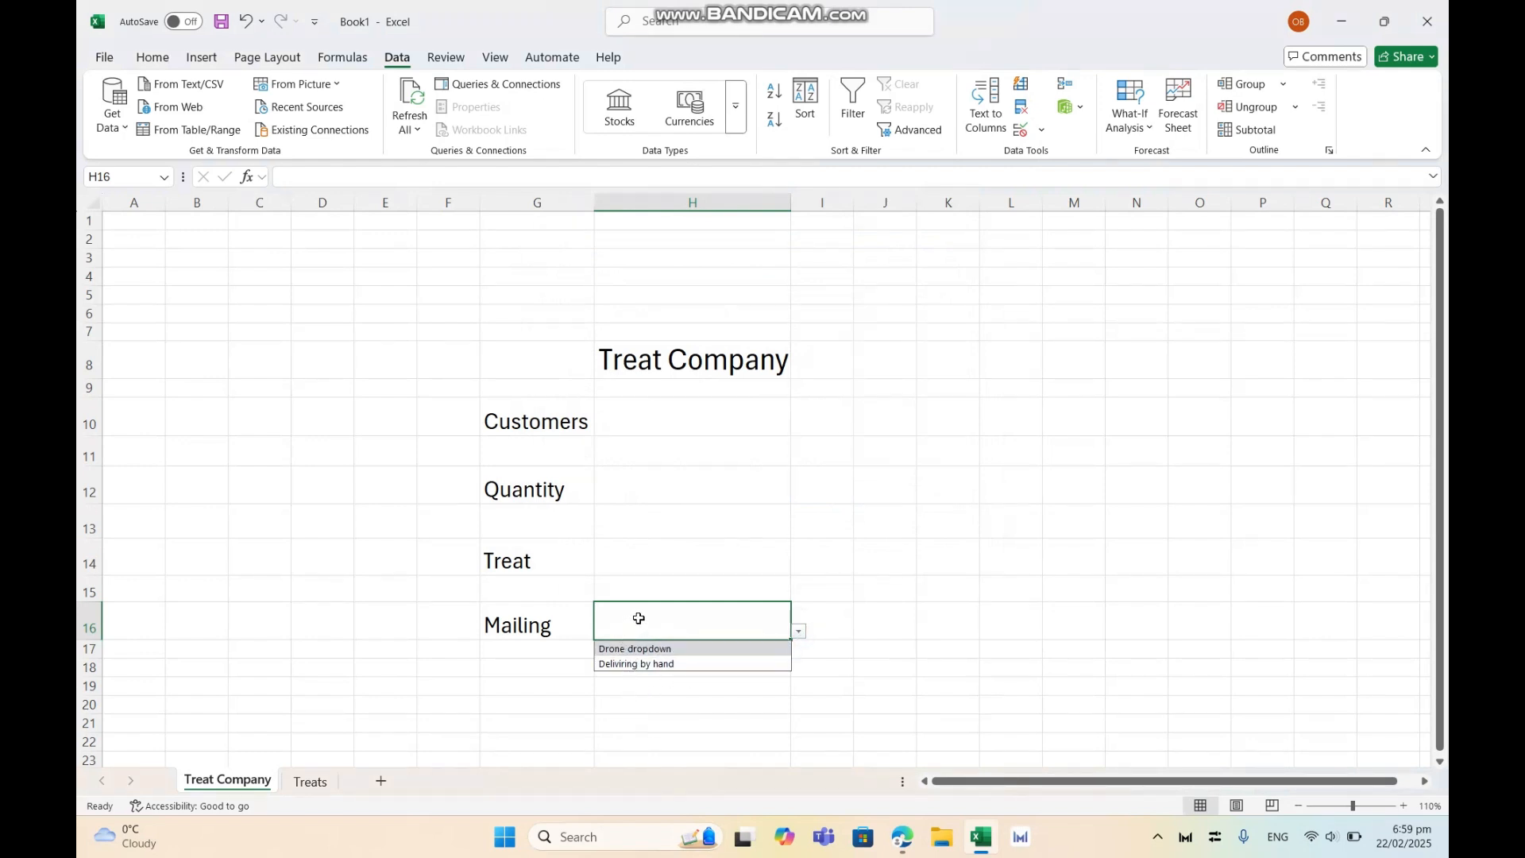
left_click(704, 626)
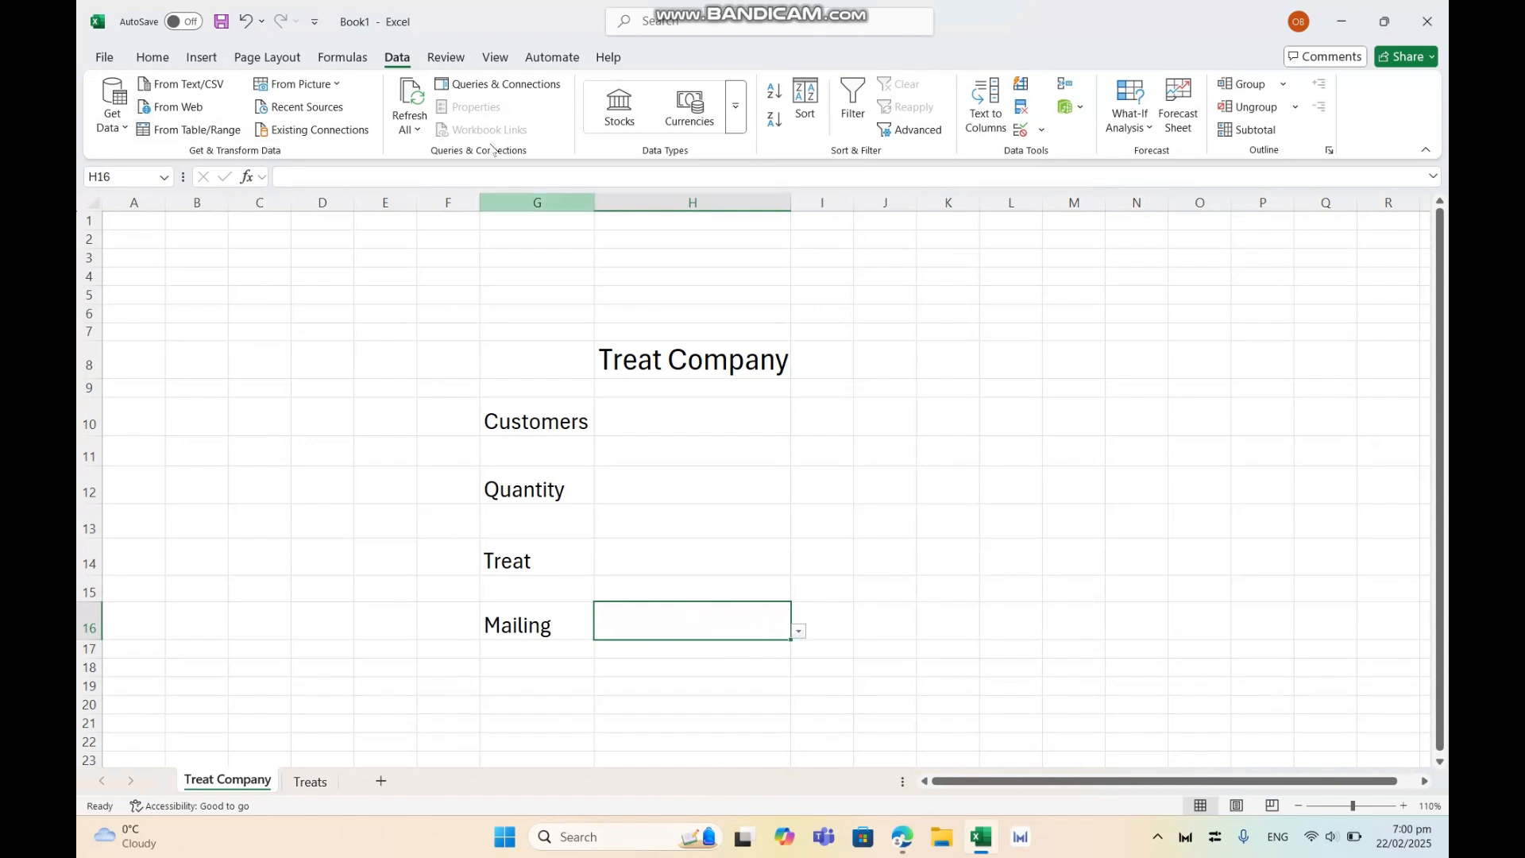
- Give the Mailing cell H16 a light green fill and bottom border, and copy its formatting to H14, H12 and H10
left_click(151, 60)
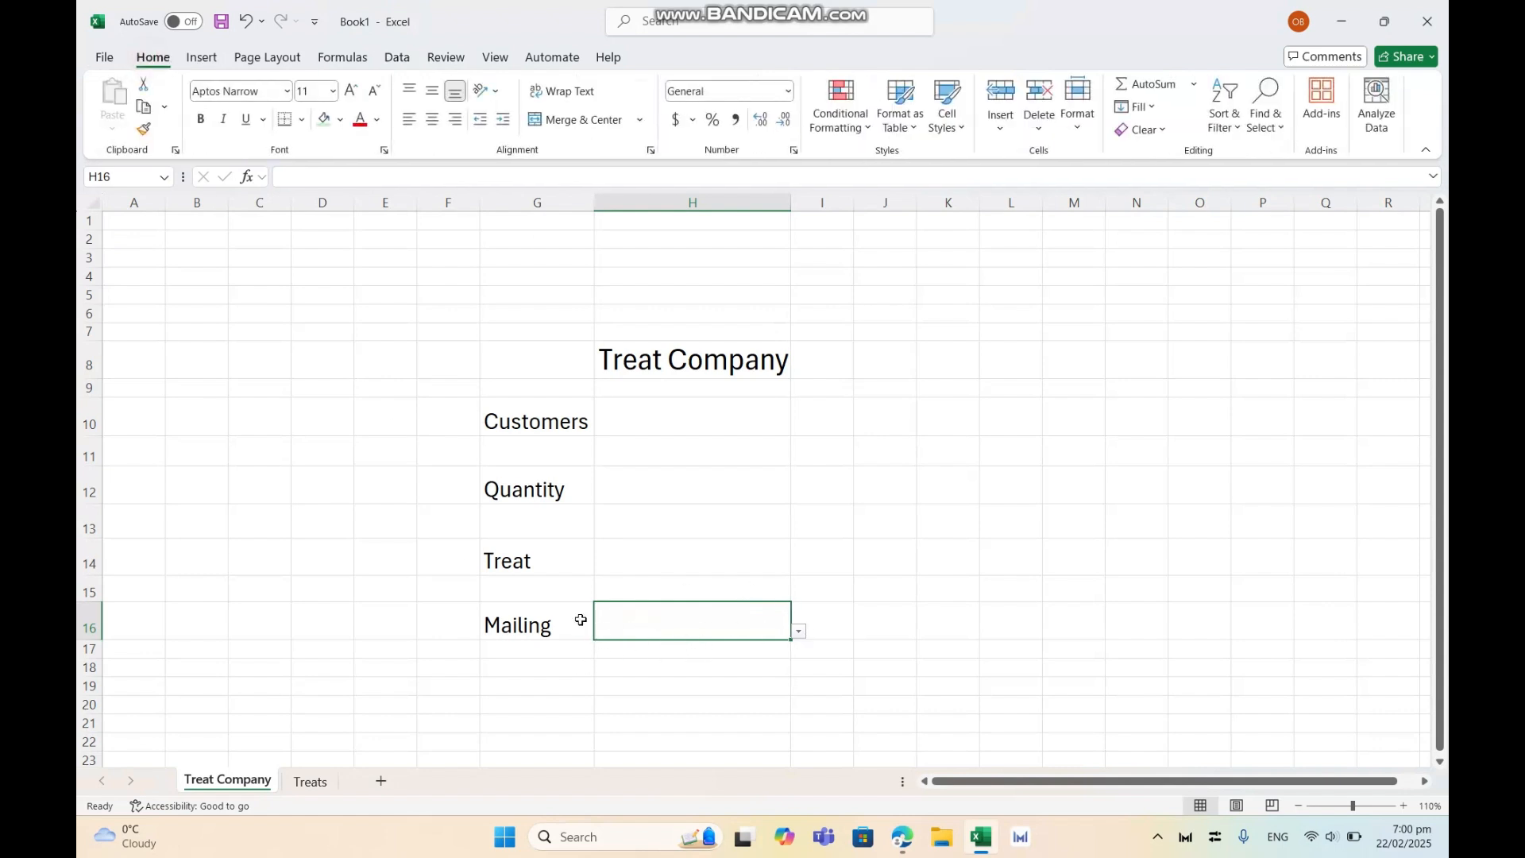
left_click(323, 120)
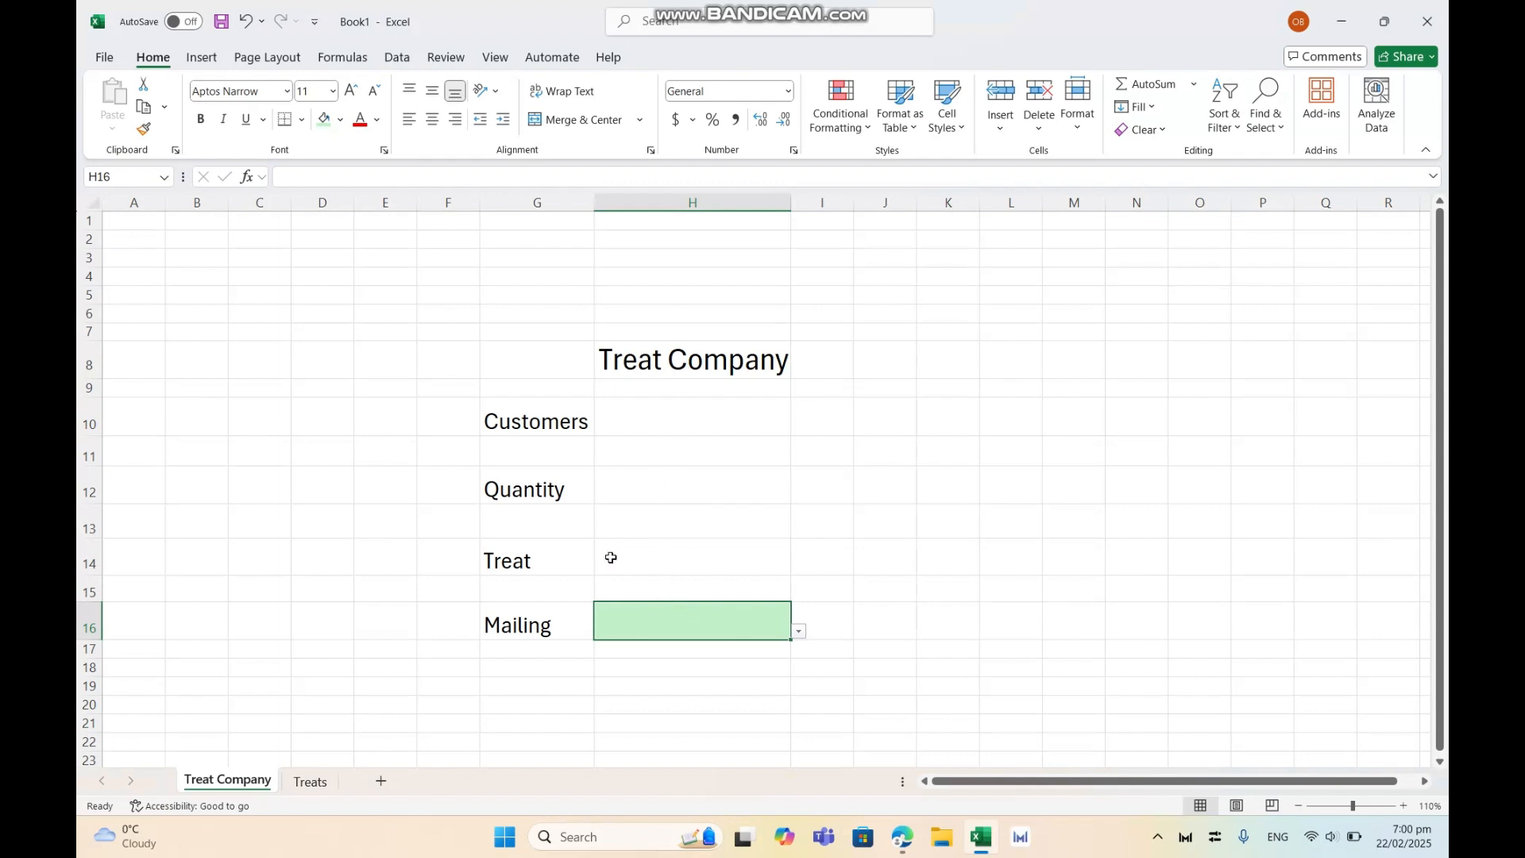
left_click(146, 130)
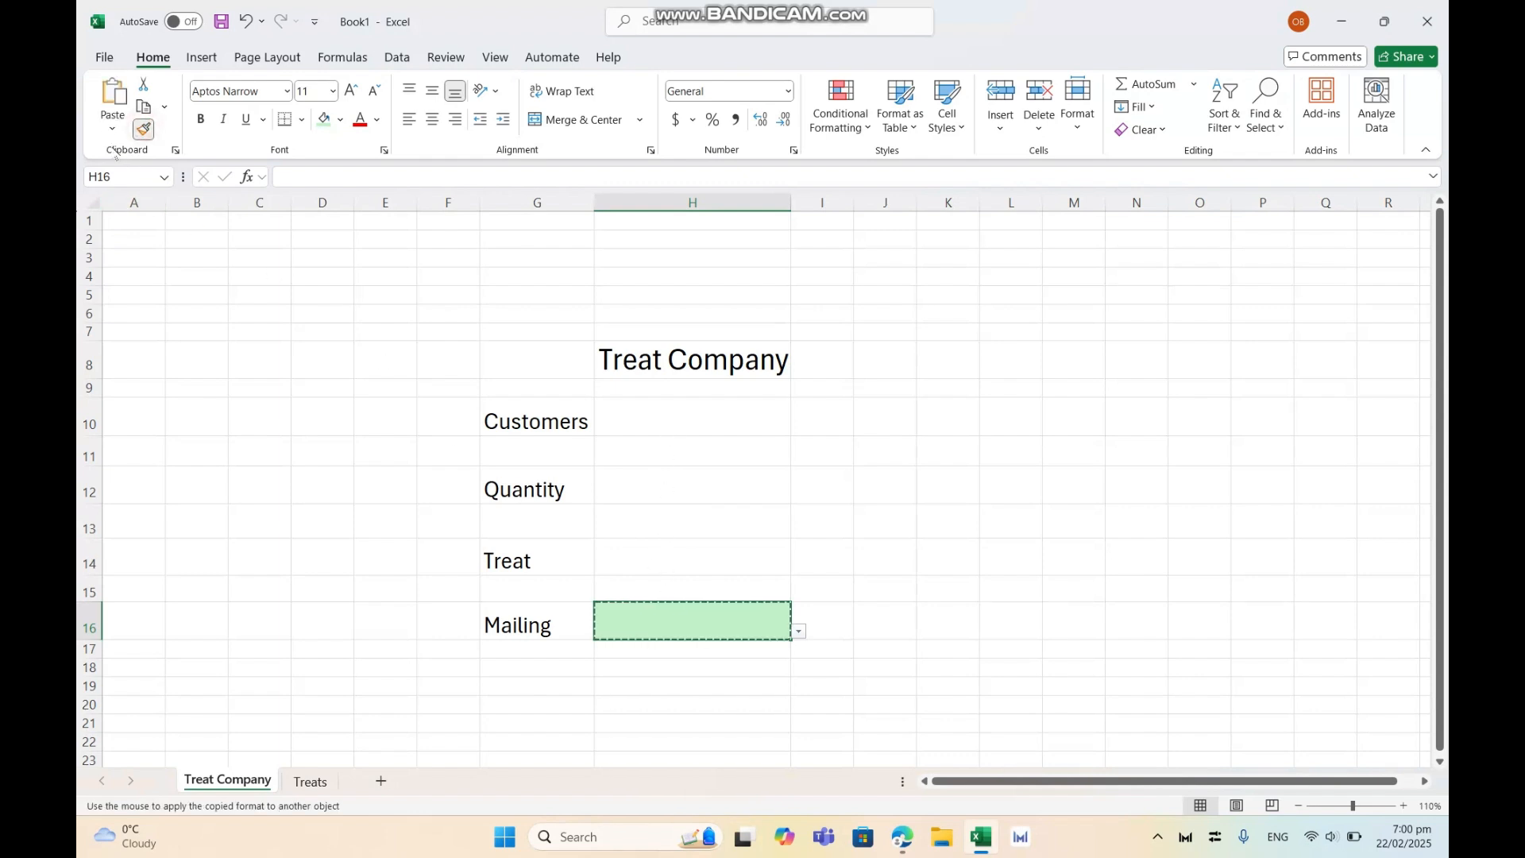
left_click(692, 546)
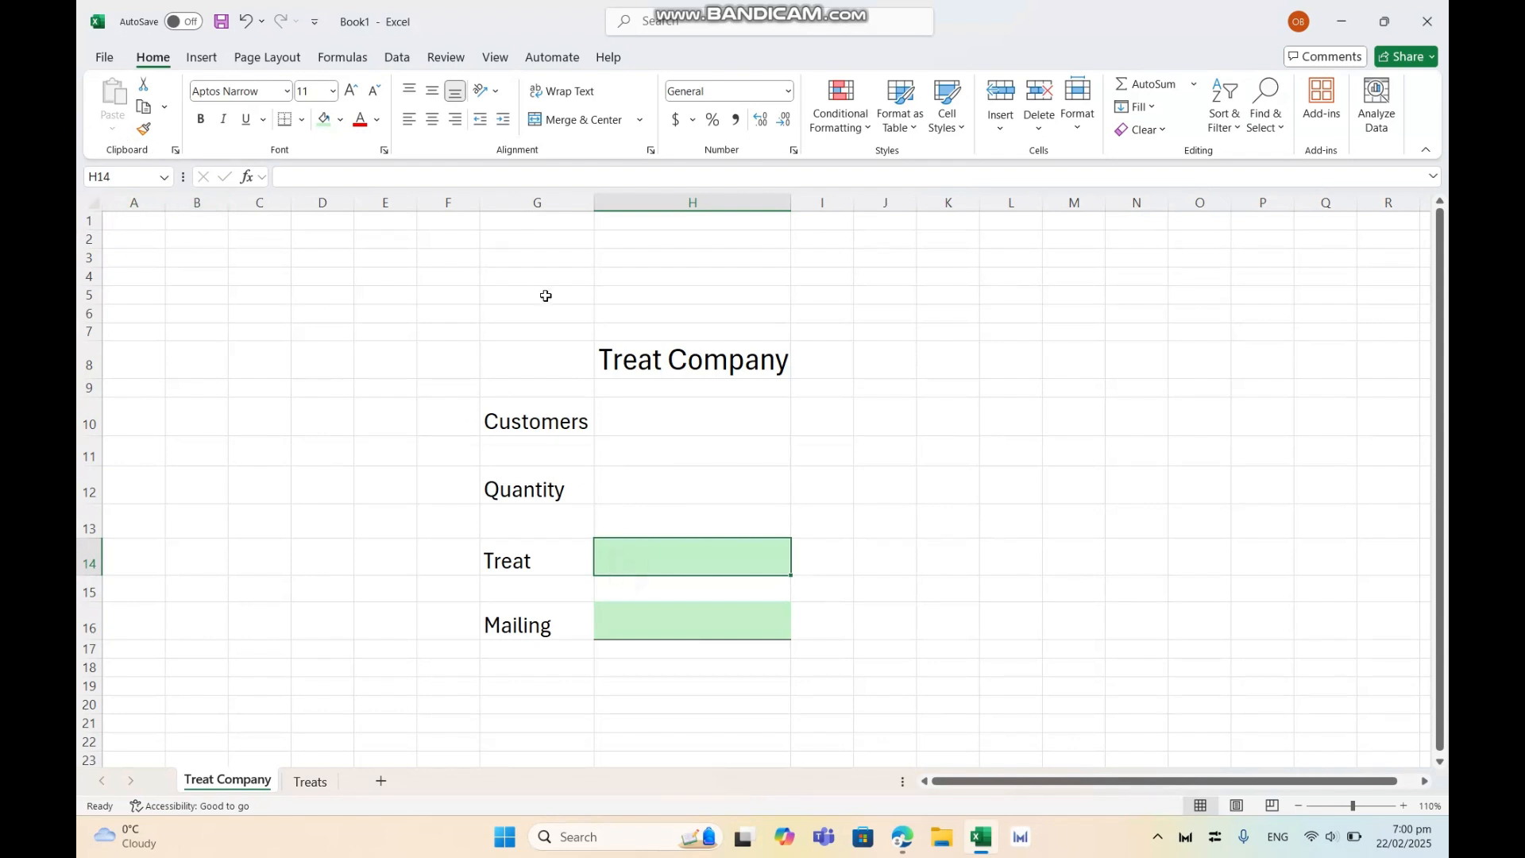
left_click(142, 132)
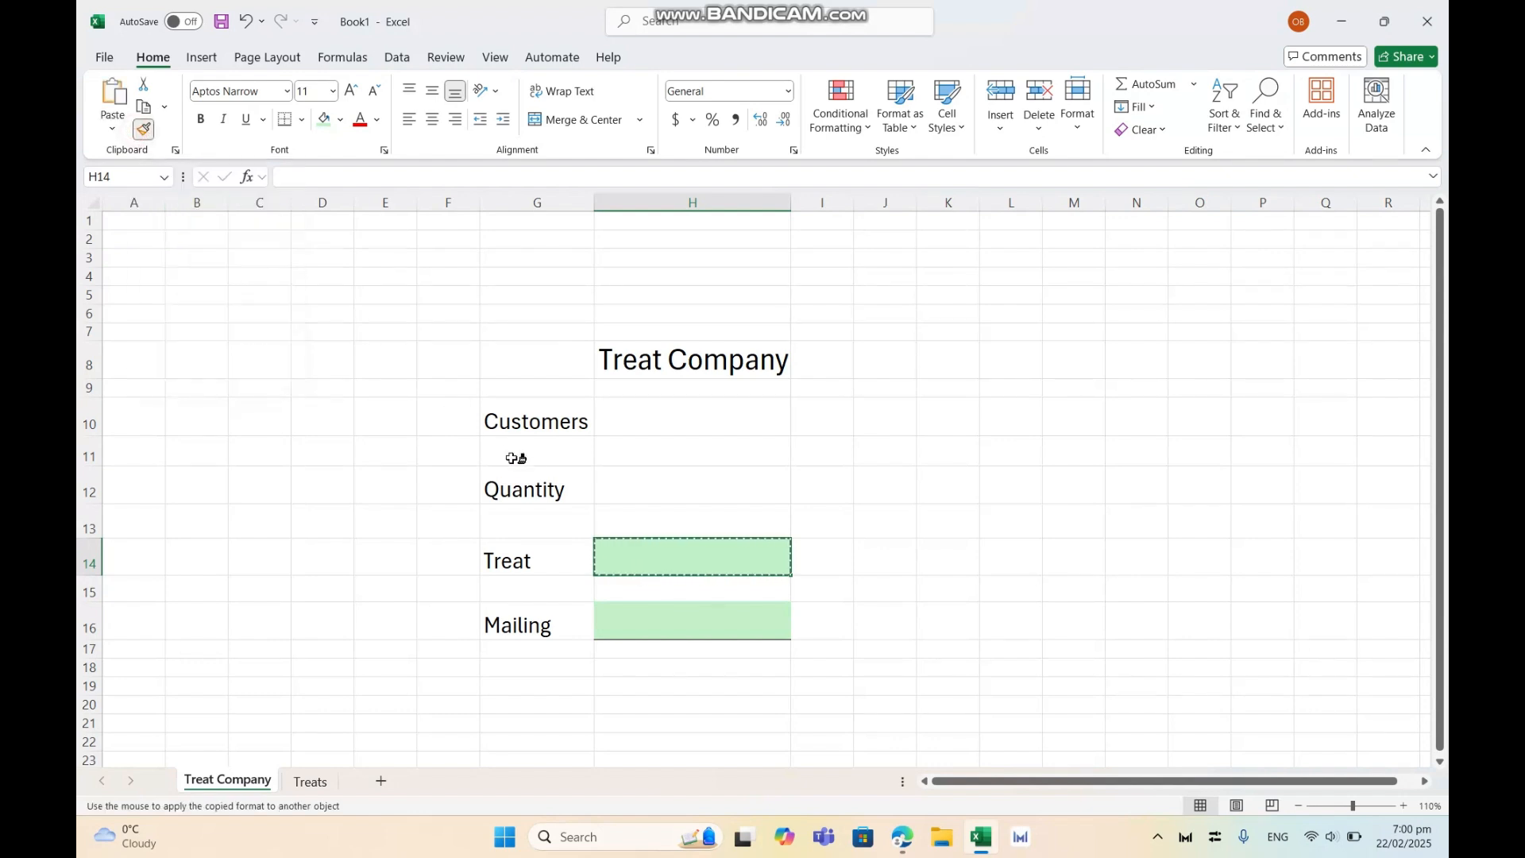
left_click(684, 478)
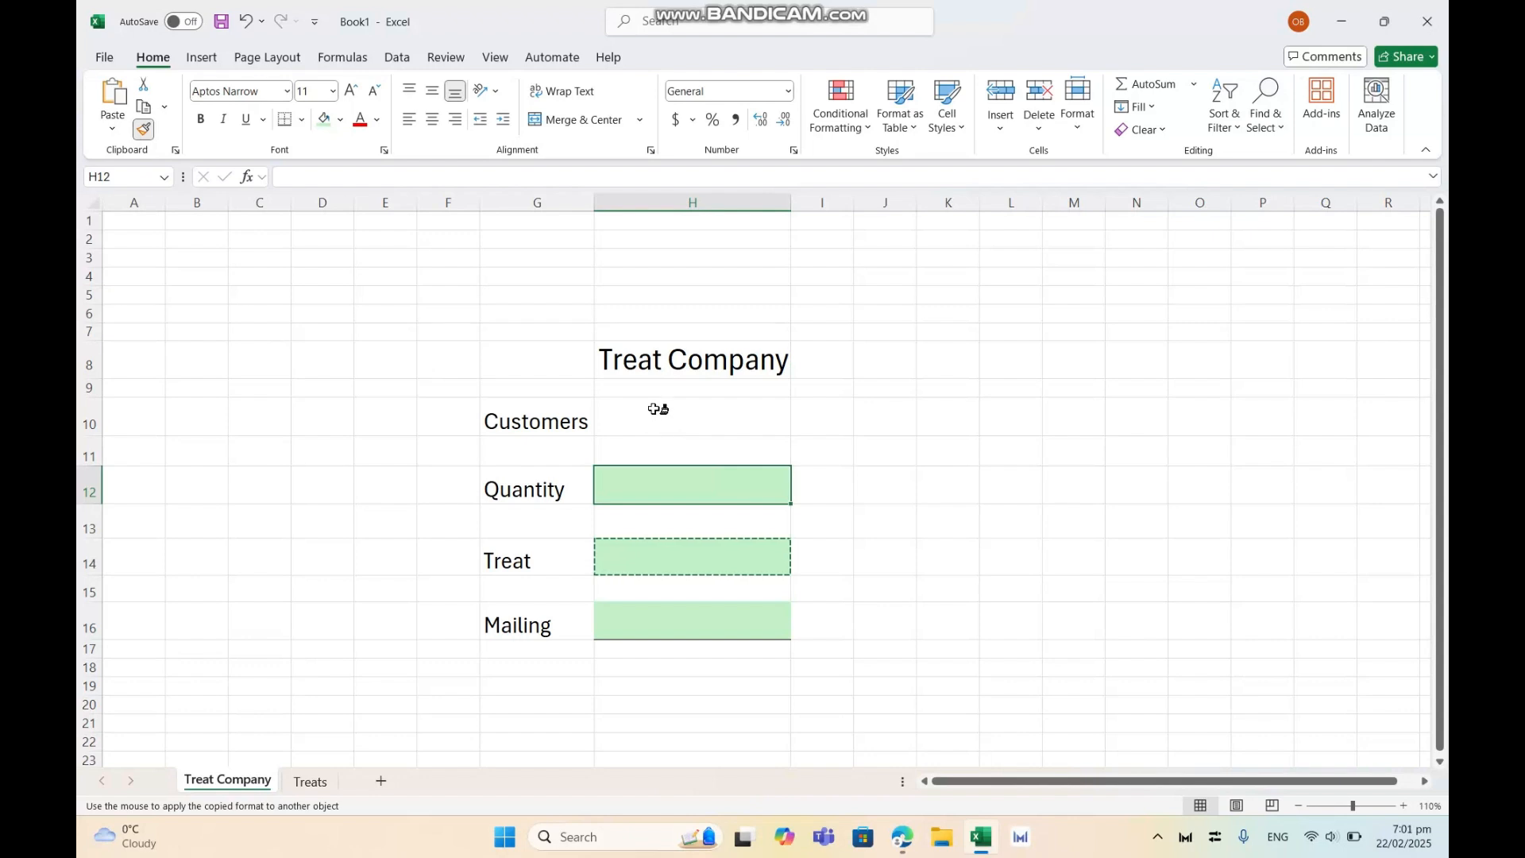
left_click(656, 410)
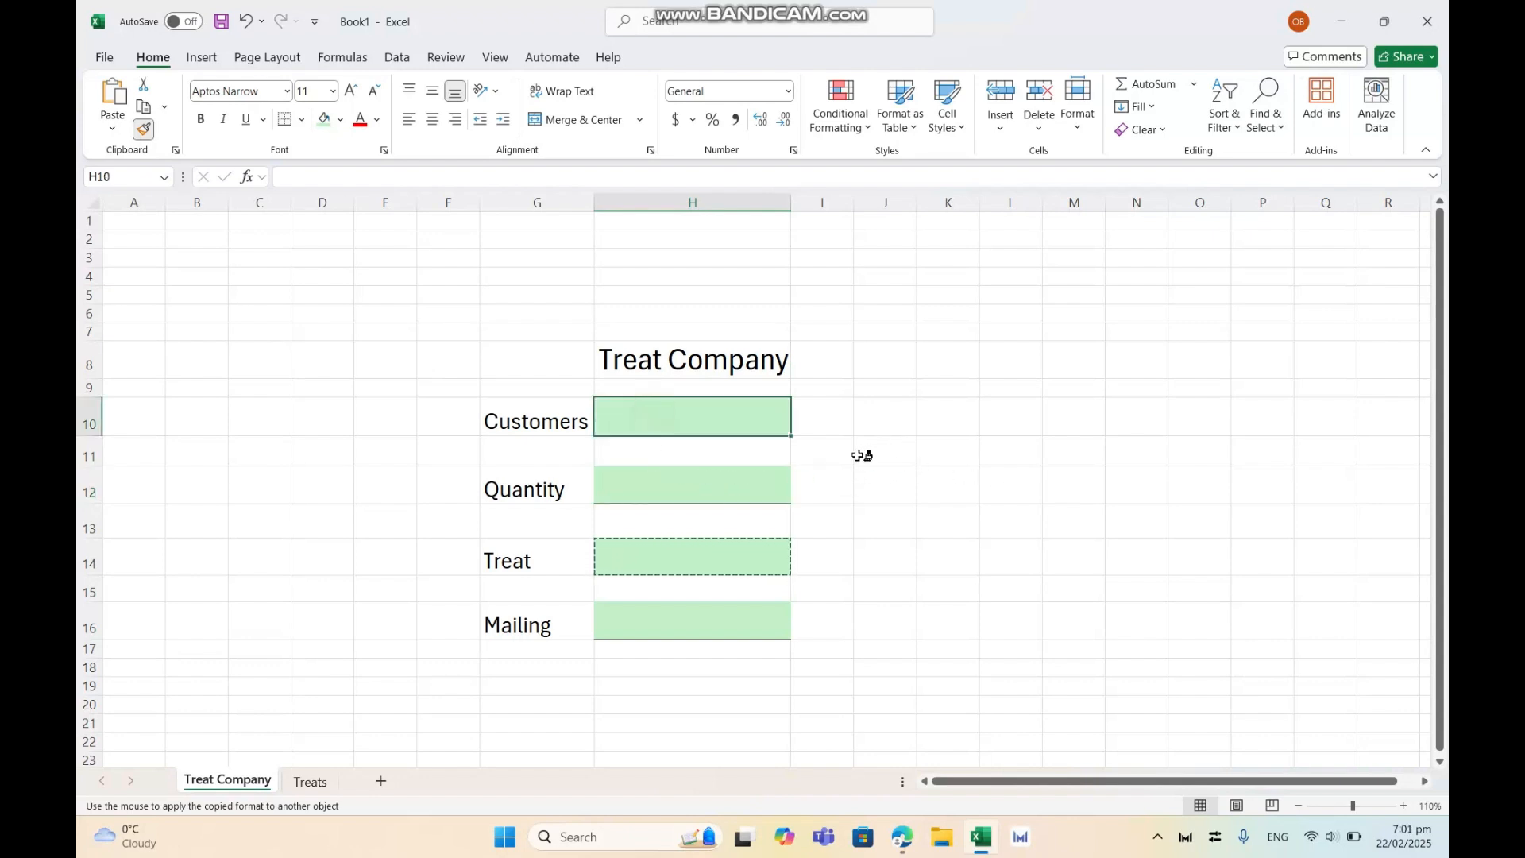
left_click(892, 482)
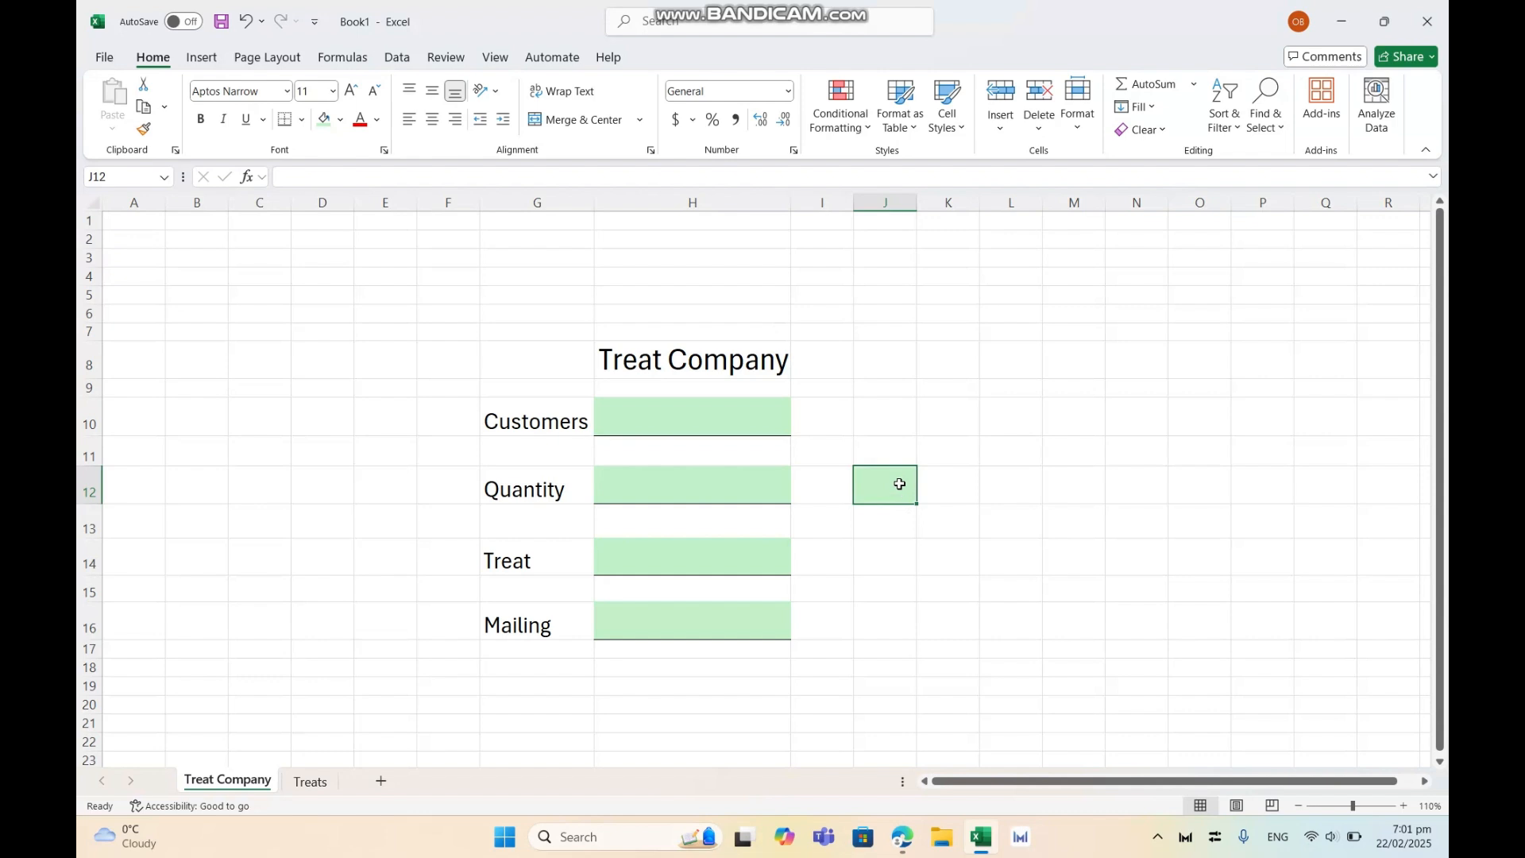
key("ctrl+z")
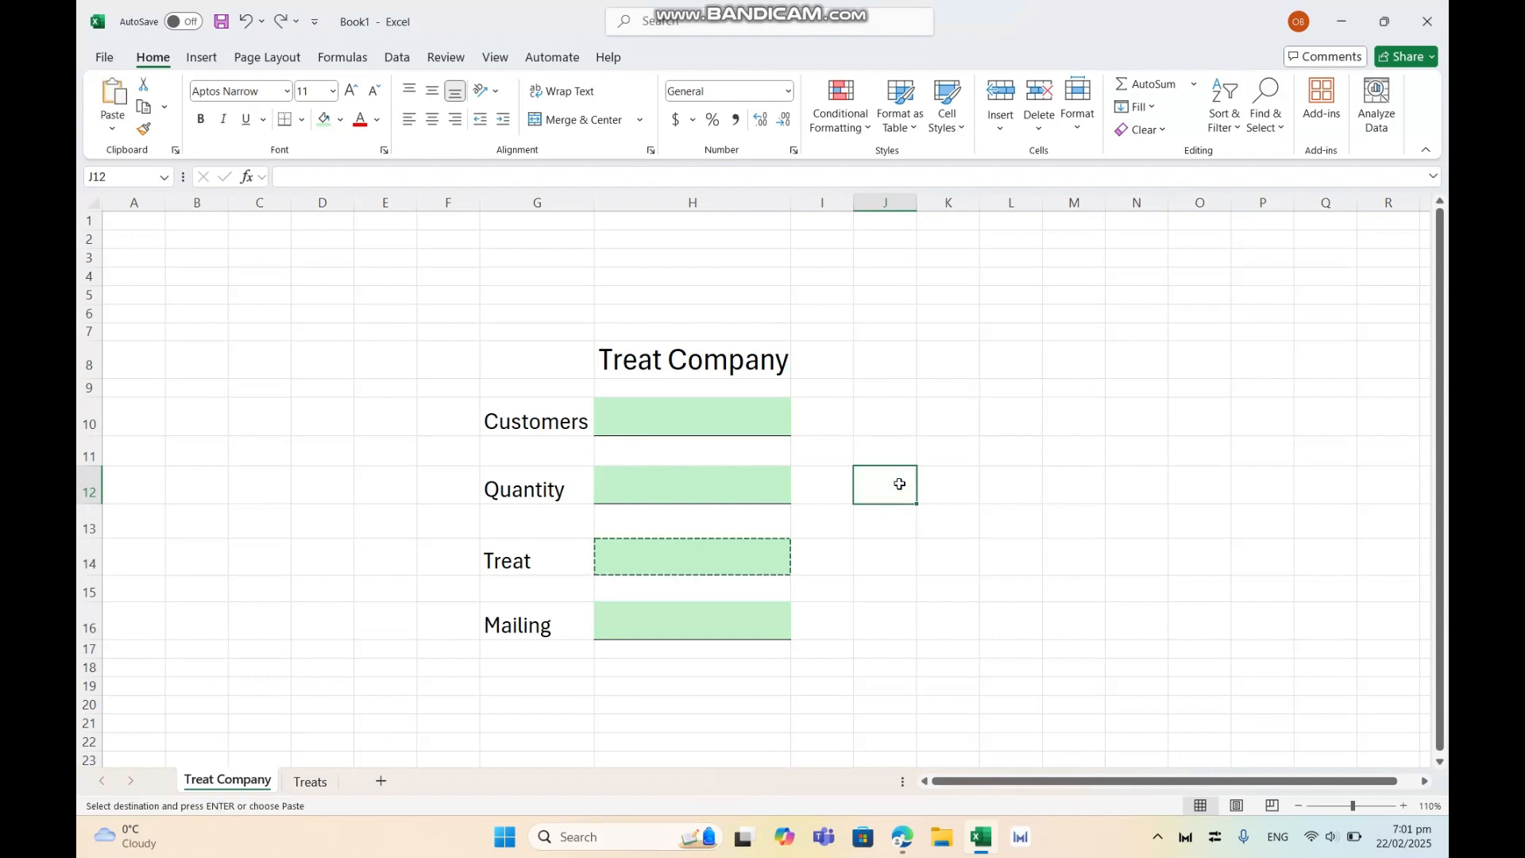
left_click(718, 648)
key("Escape")
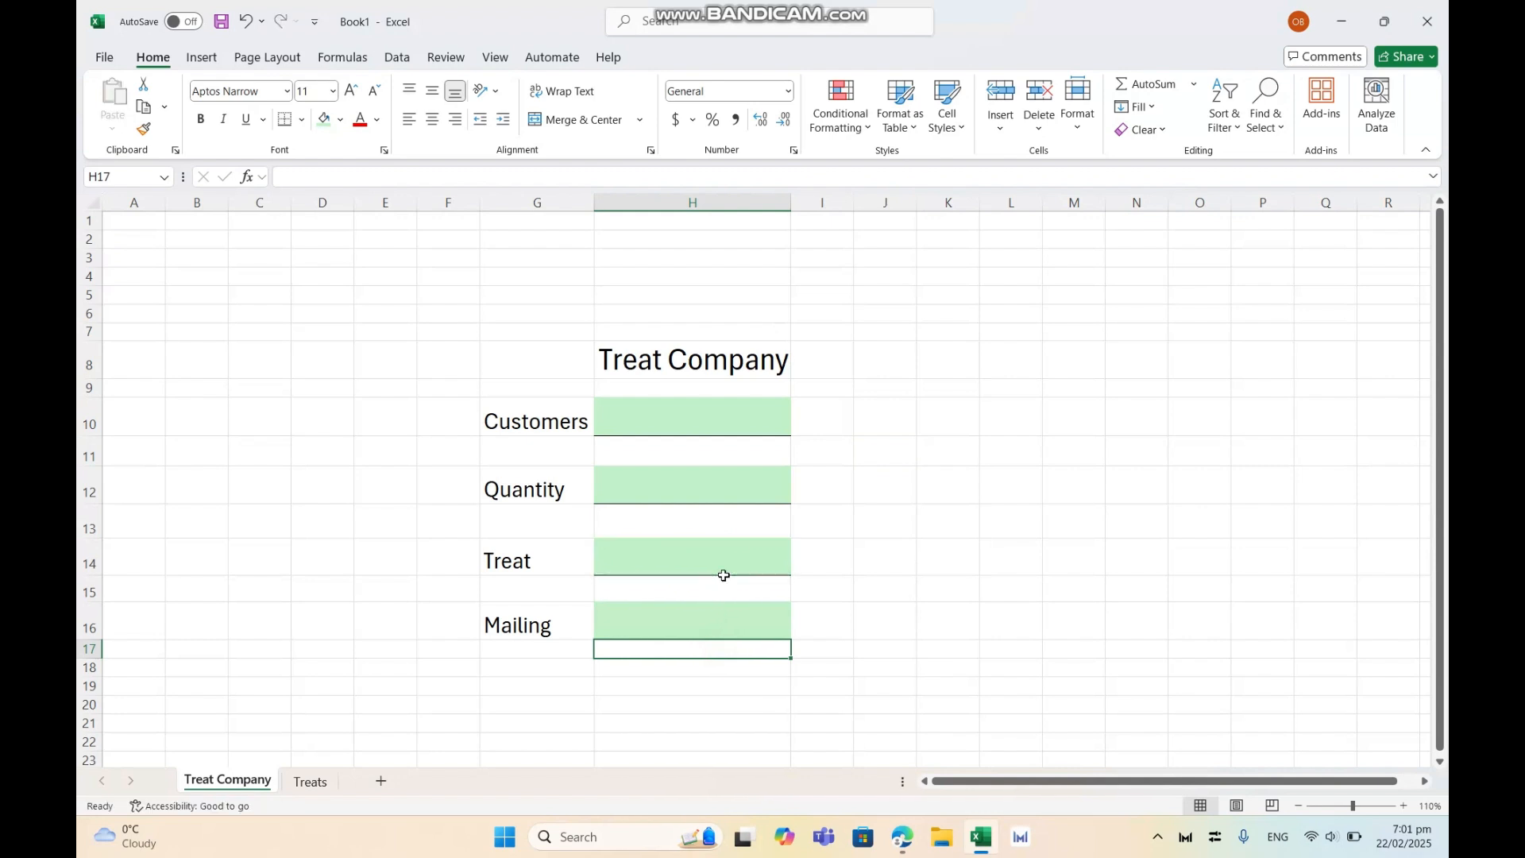
left_click(837, 594)
left_click(678, 618)
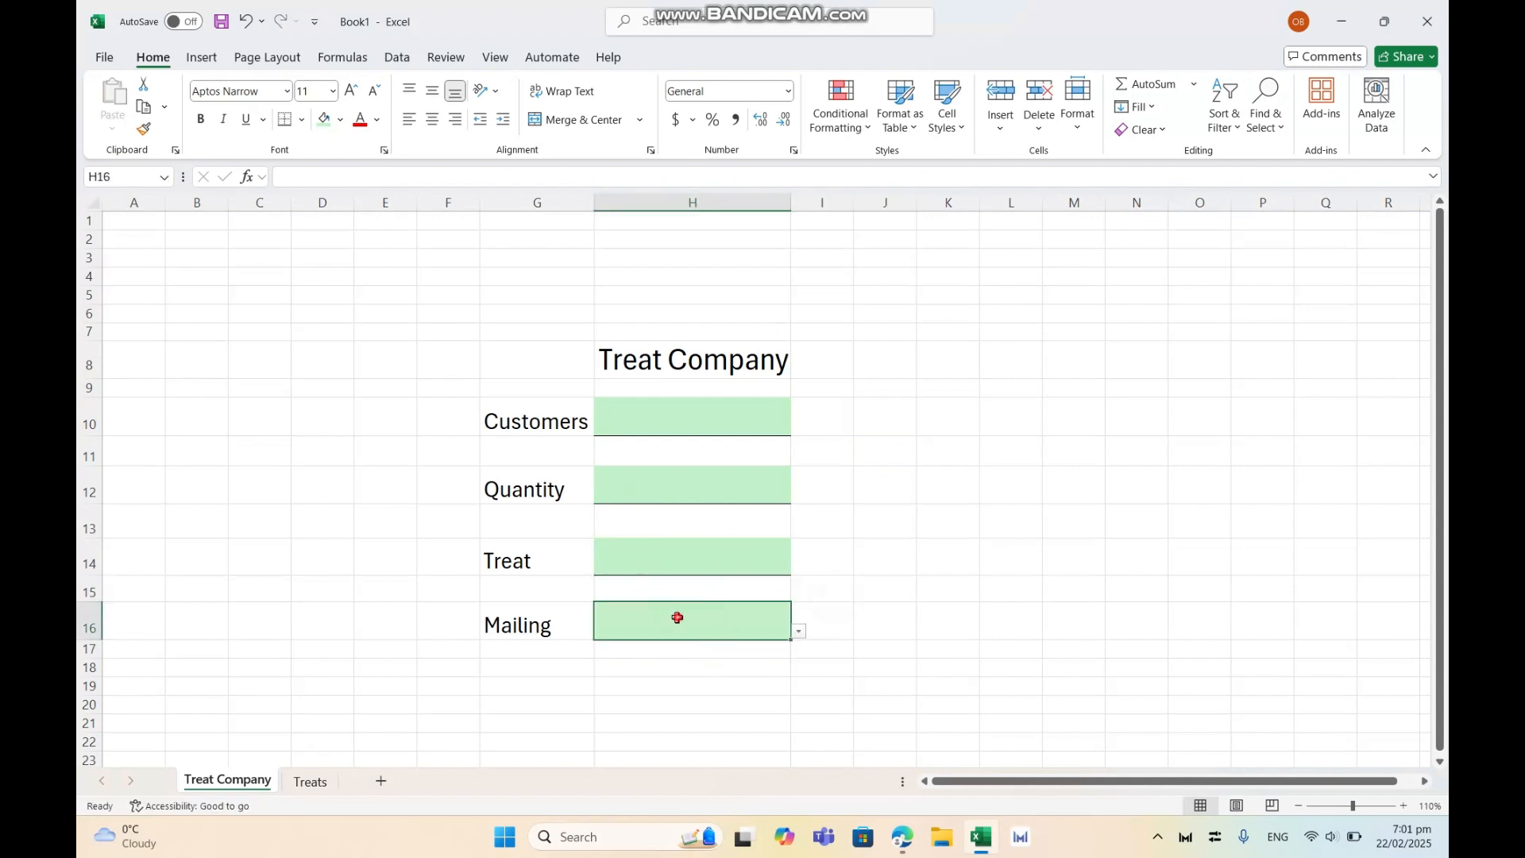
left_click(676, 567)
left_click(669, 484)
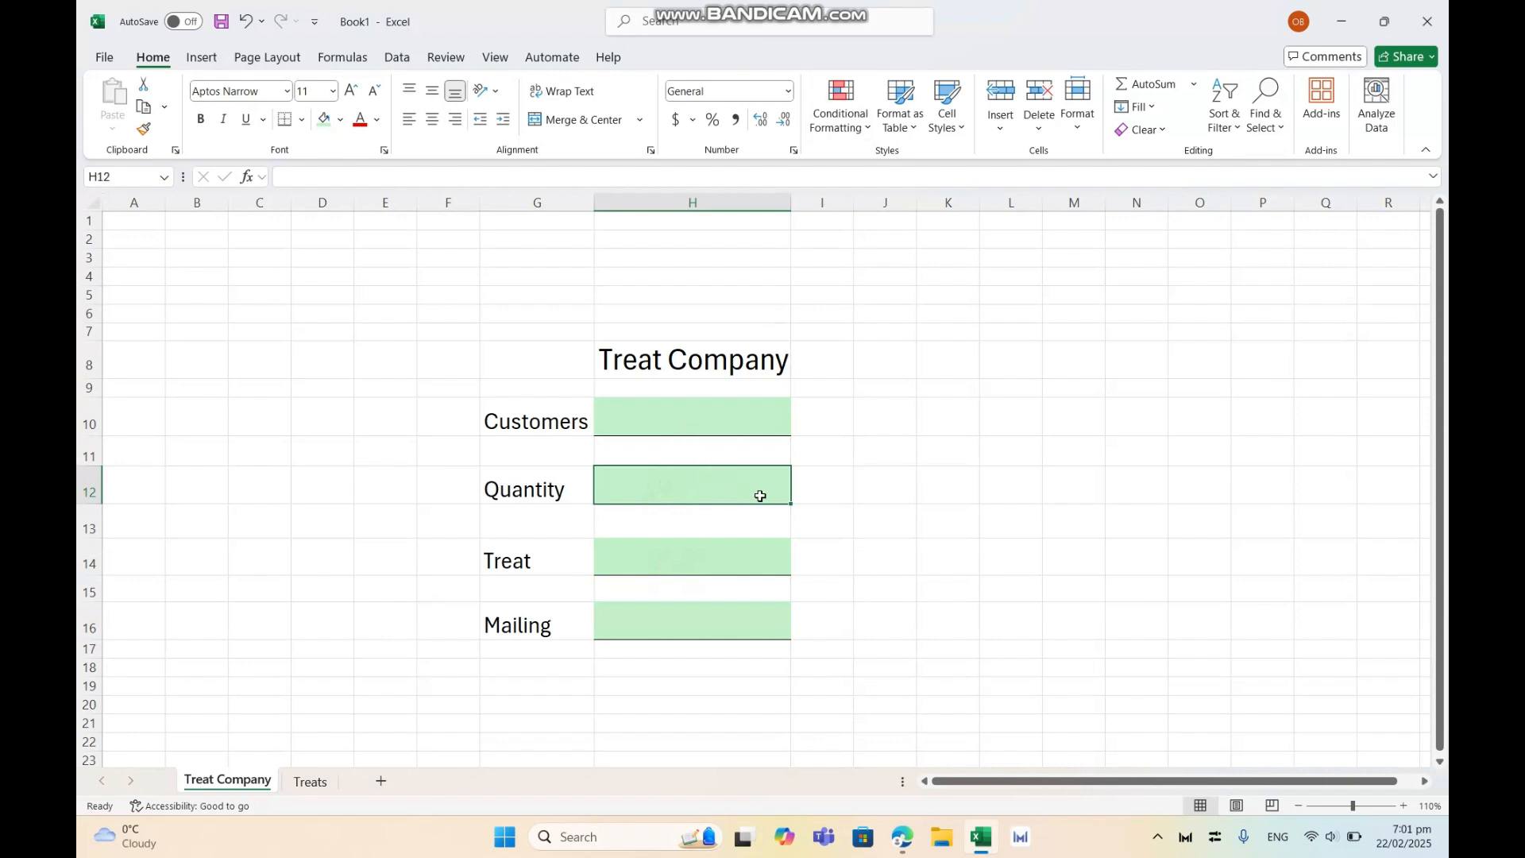
- Open data validation for the Treat cell H14, after reviewing the Treats sheet, and allow only a List
left_click(709, 568)
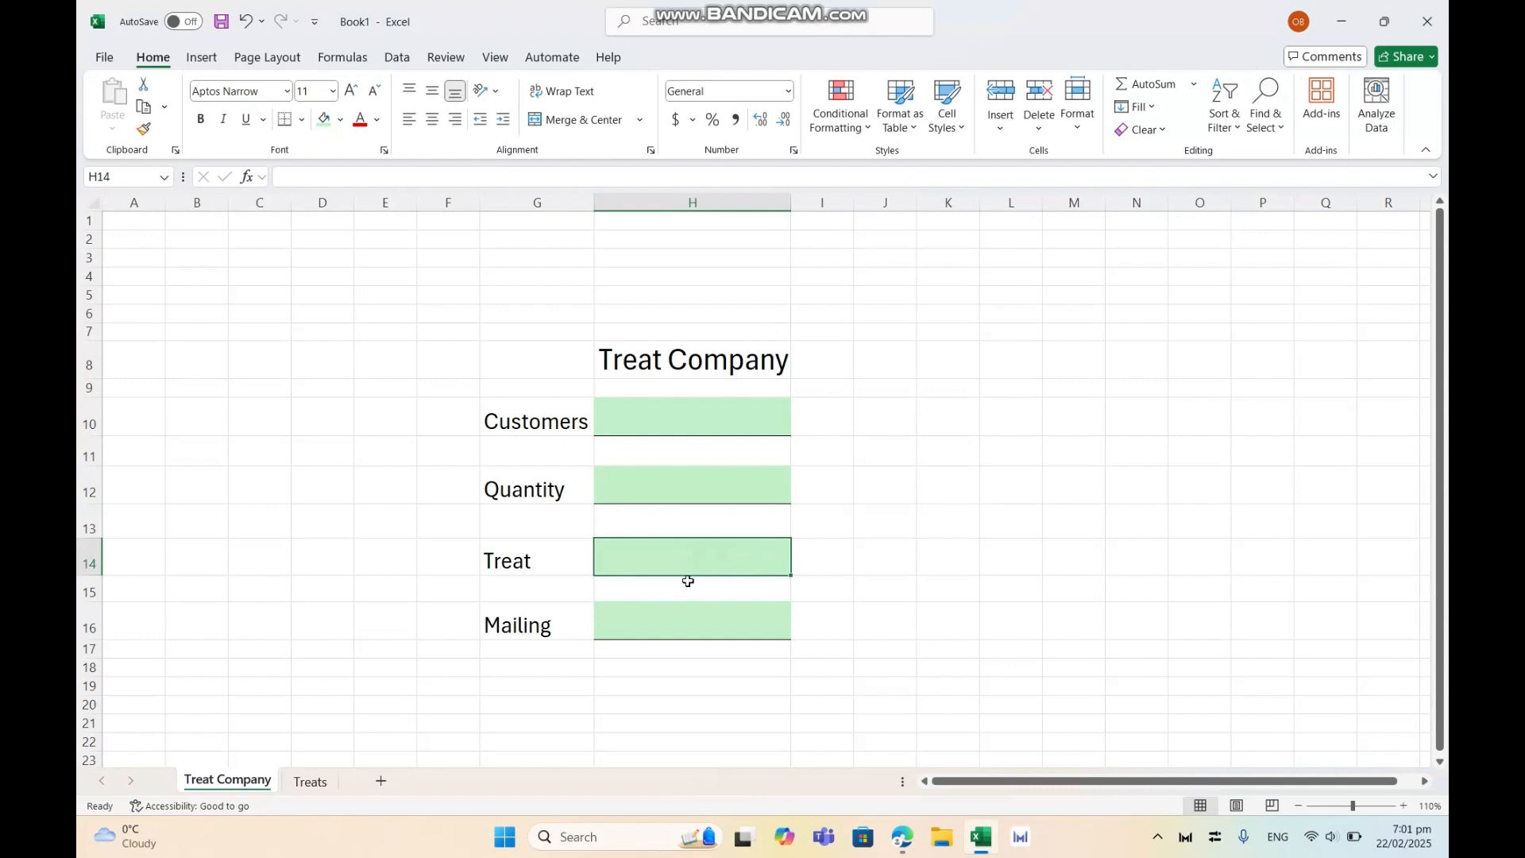
left_click(337, 784)
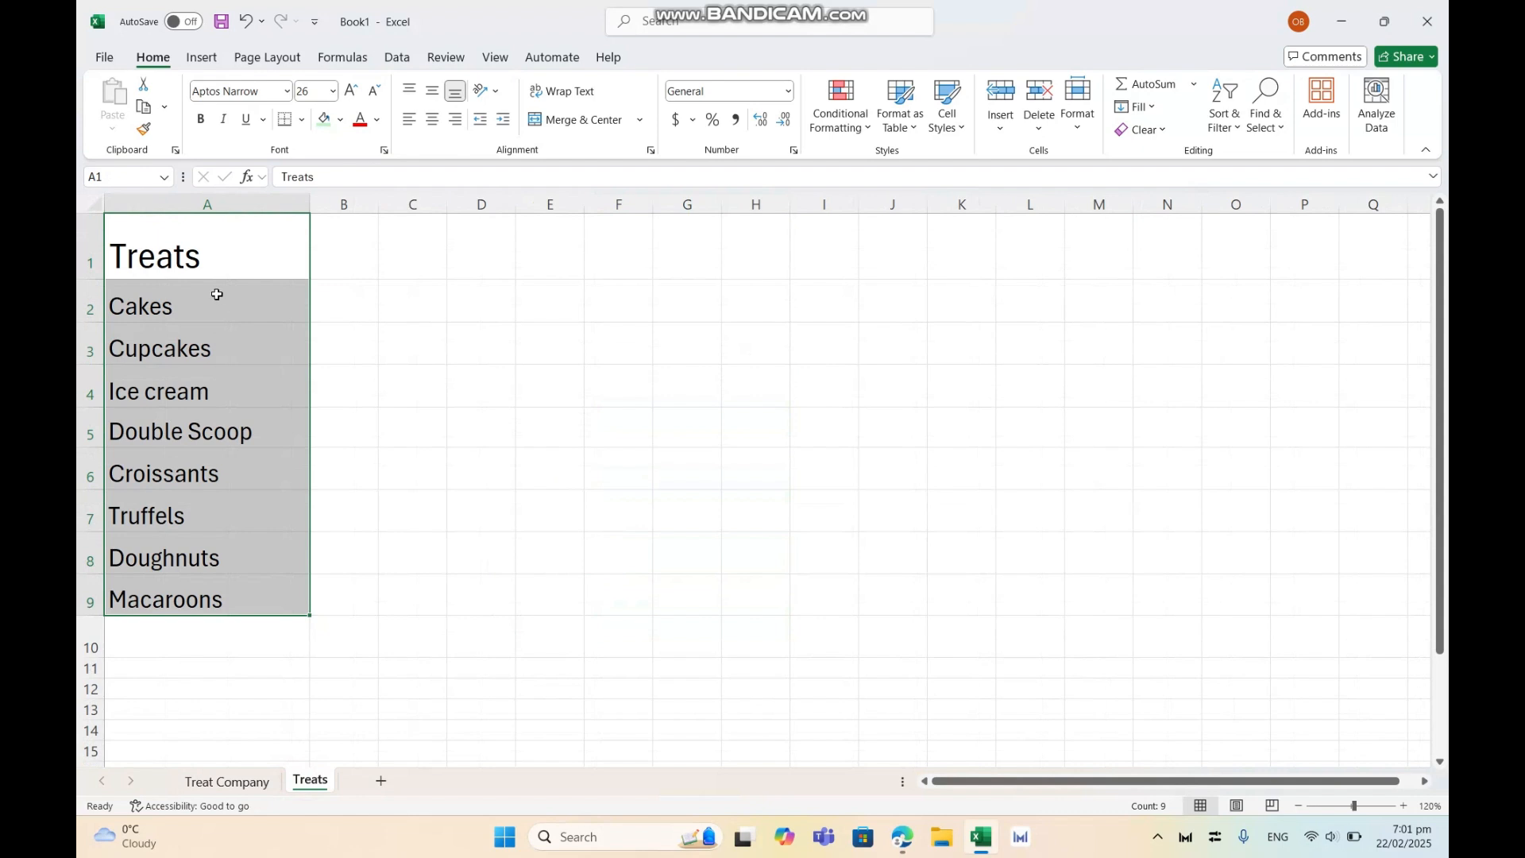
left_click(226, 782)
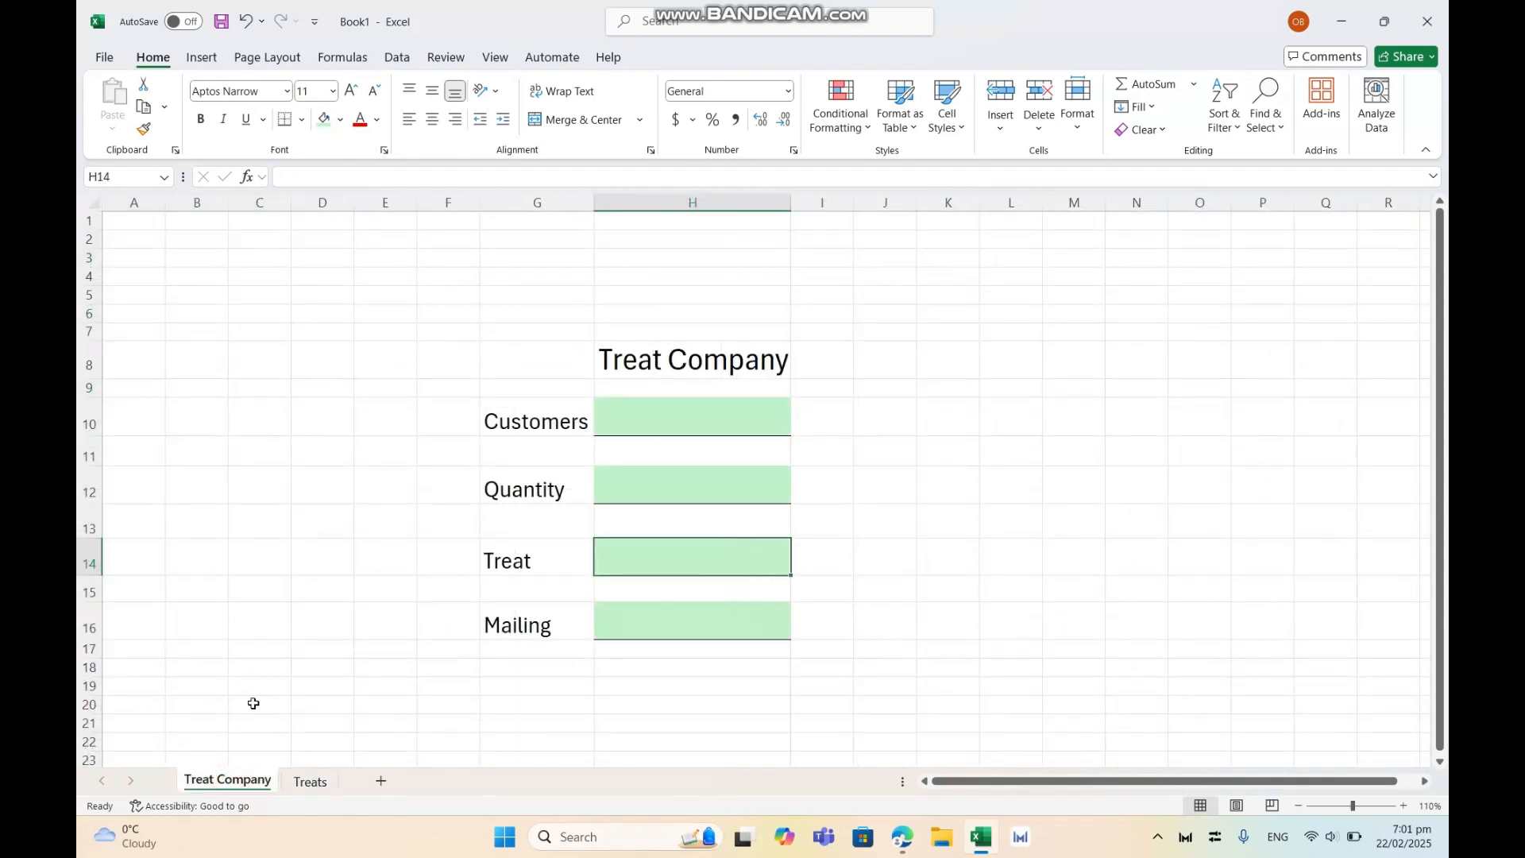
left_click(308, 783)
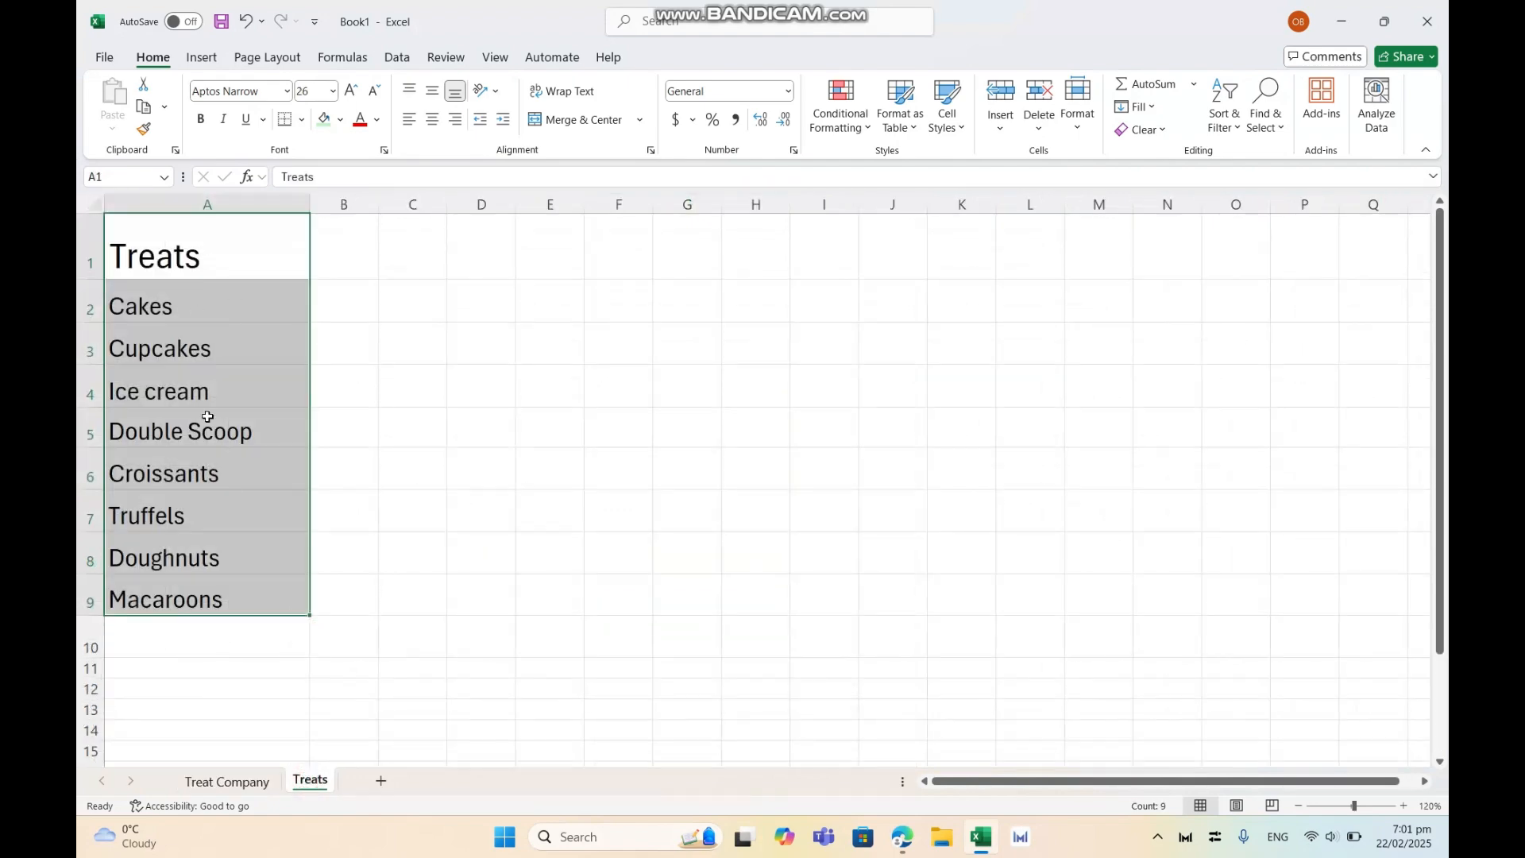
left_click(254, 781)
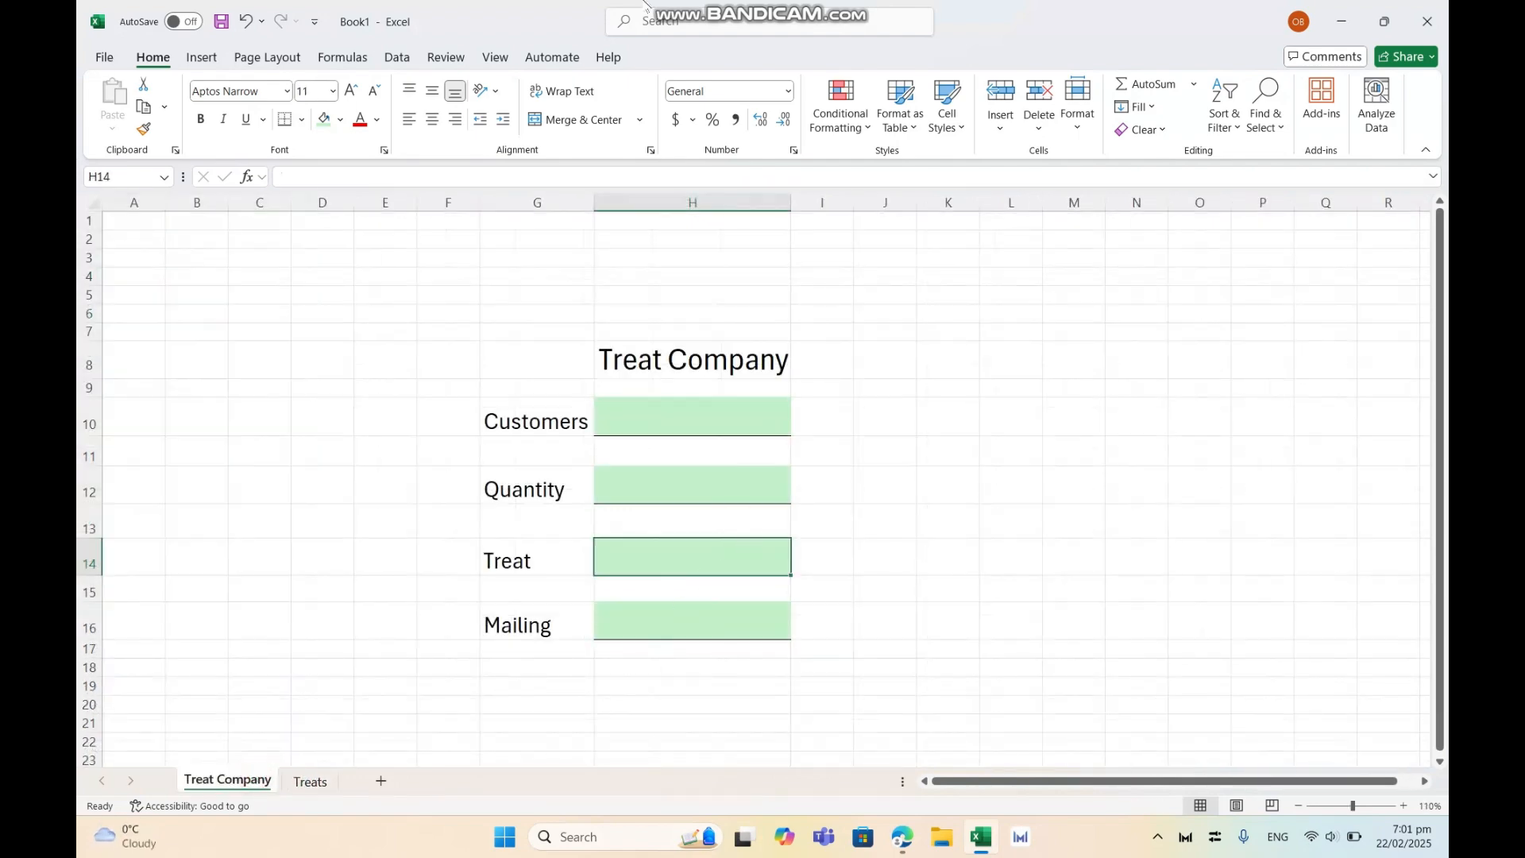
left_click(397, 57)
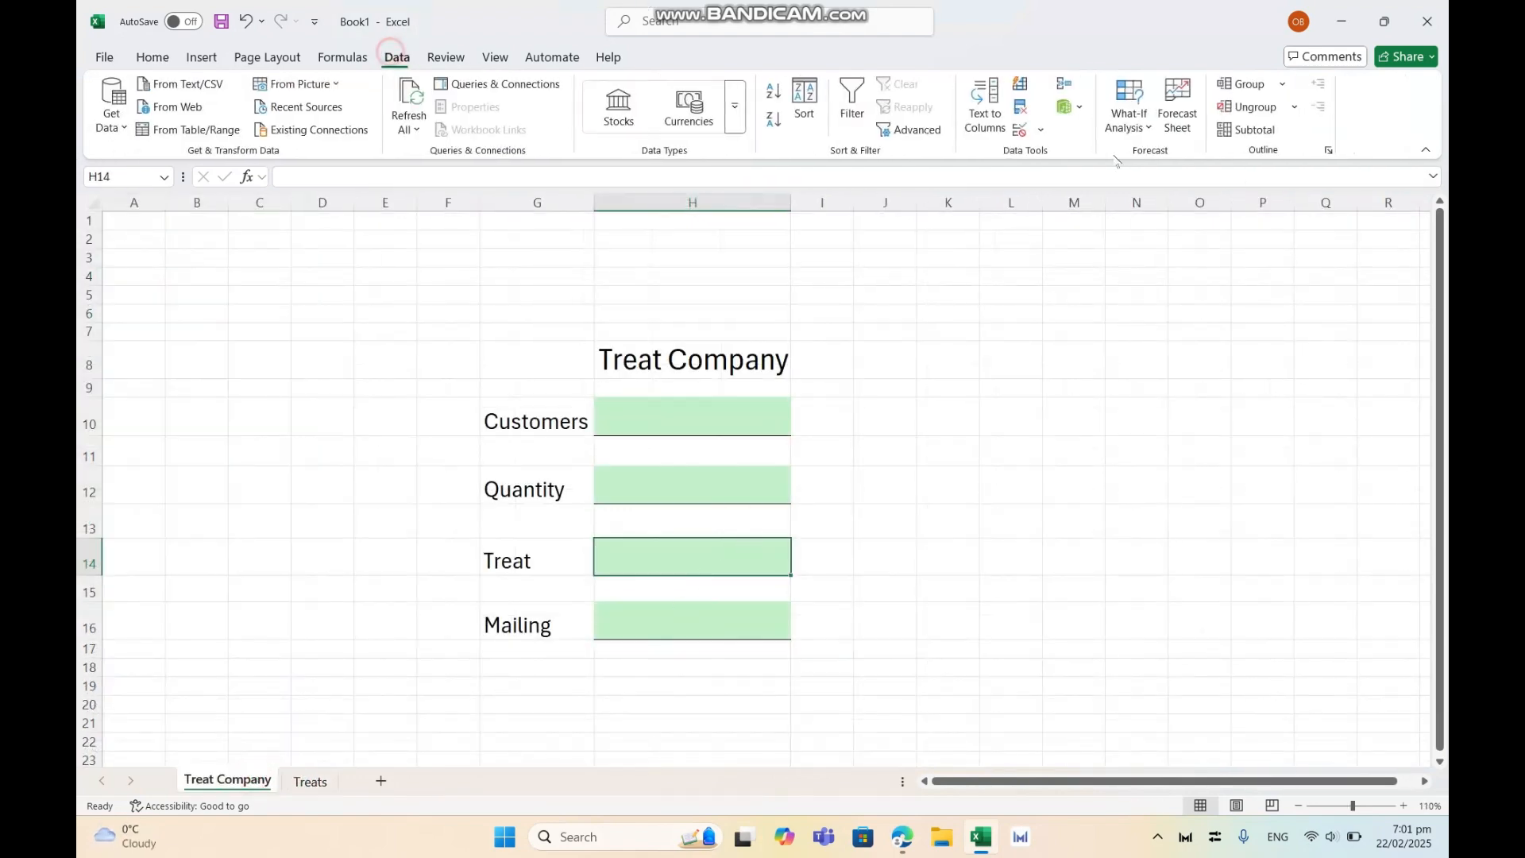
left_click(1020, 131)
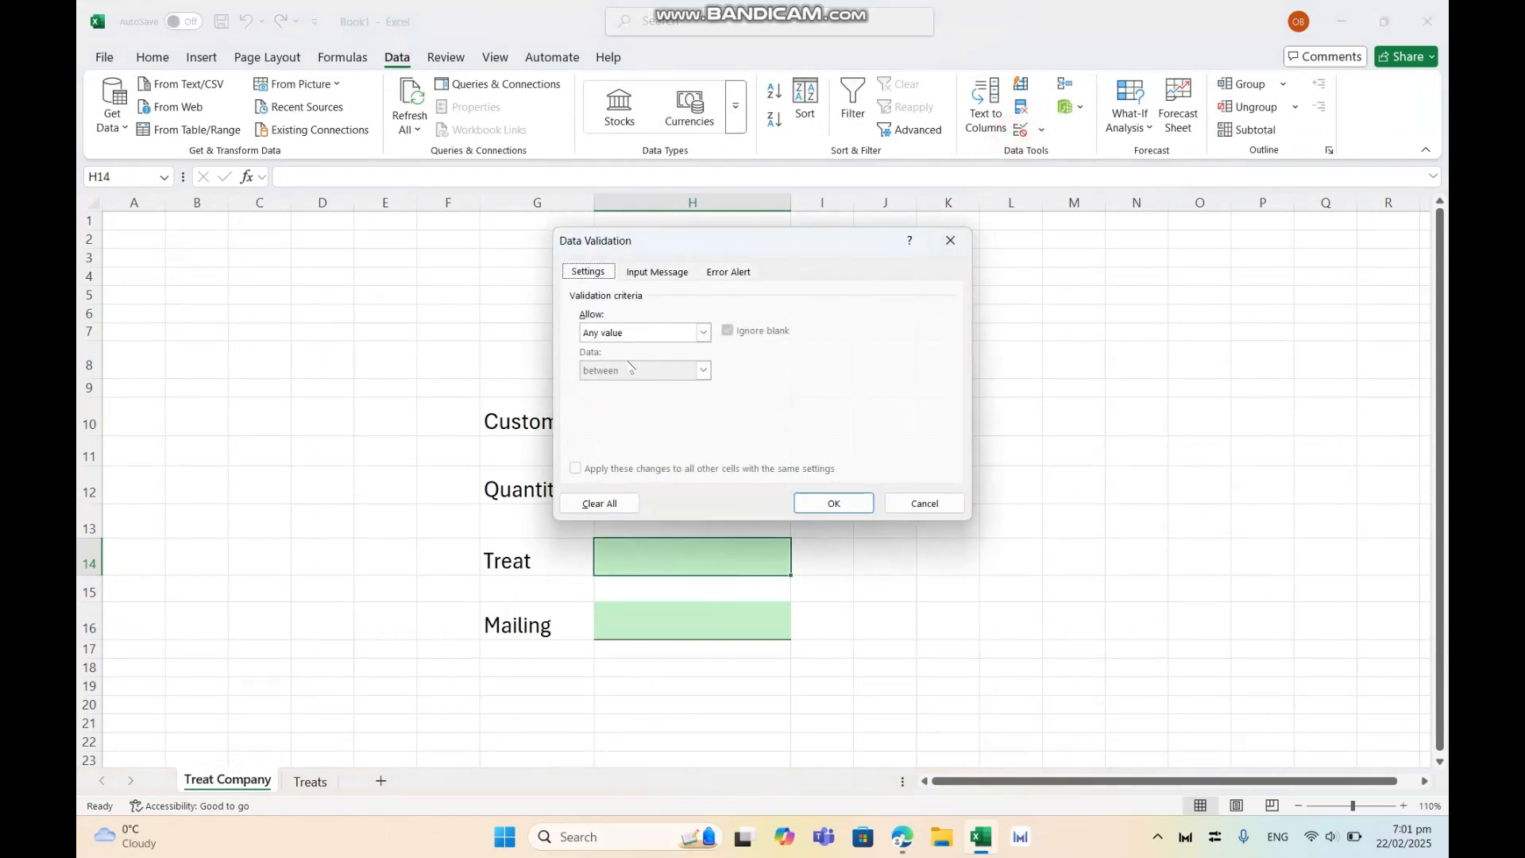
left_click(703, 332)
left_click(642, 390)
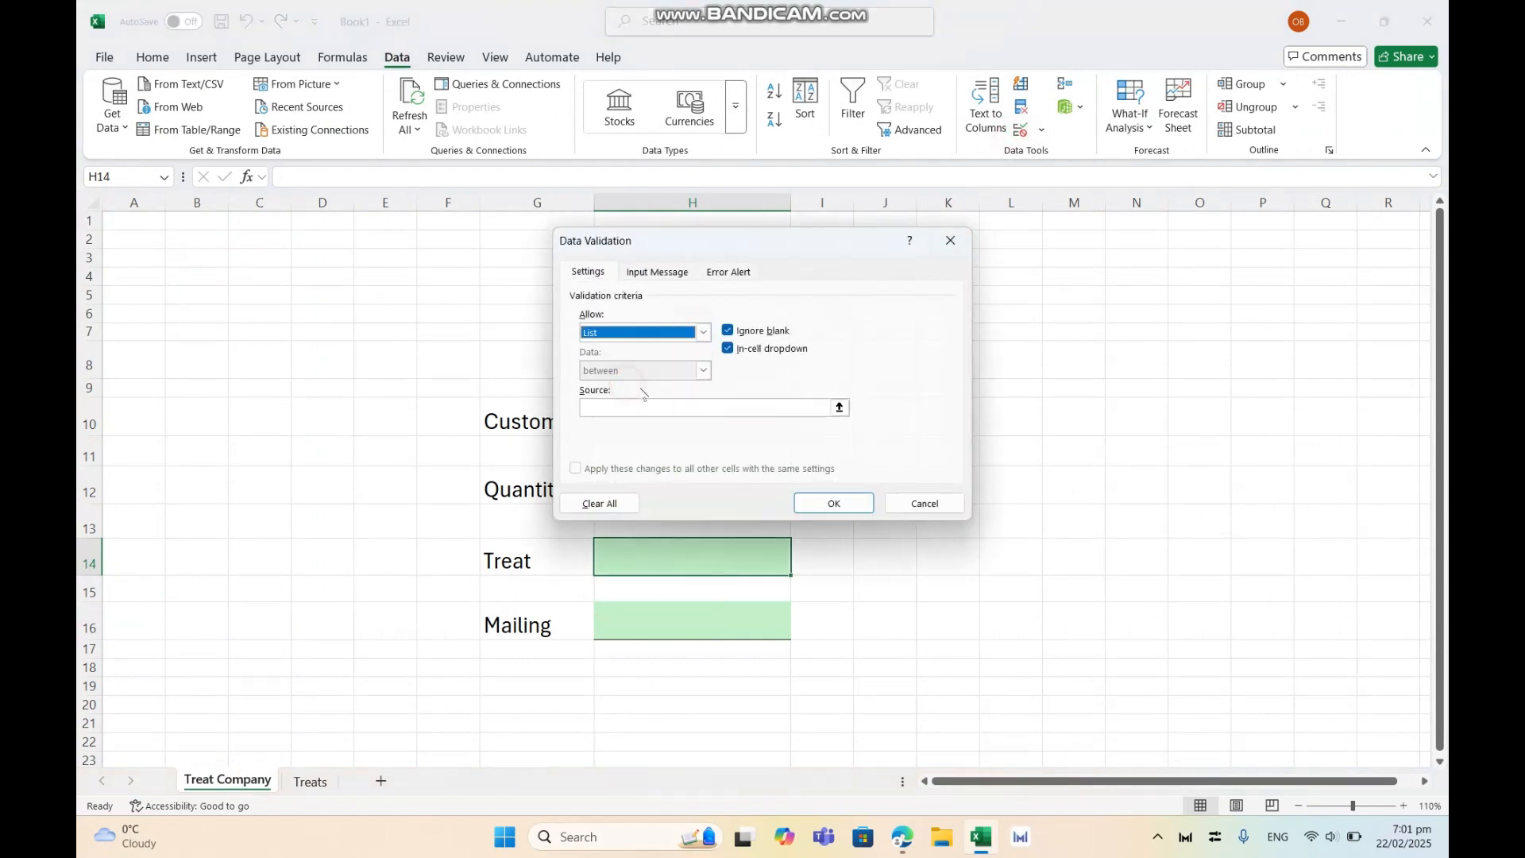
- Set the validation source to =Treats by picking A2:A9 on the Treats sheet, apply it, and check the choices offered in H14
left_click(840, 408)
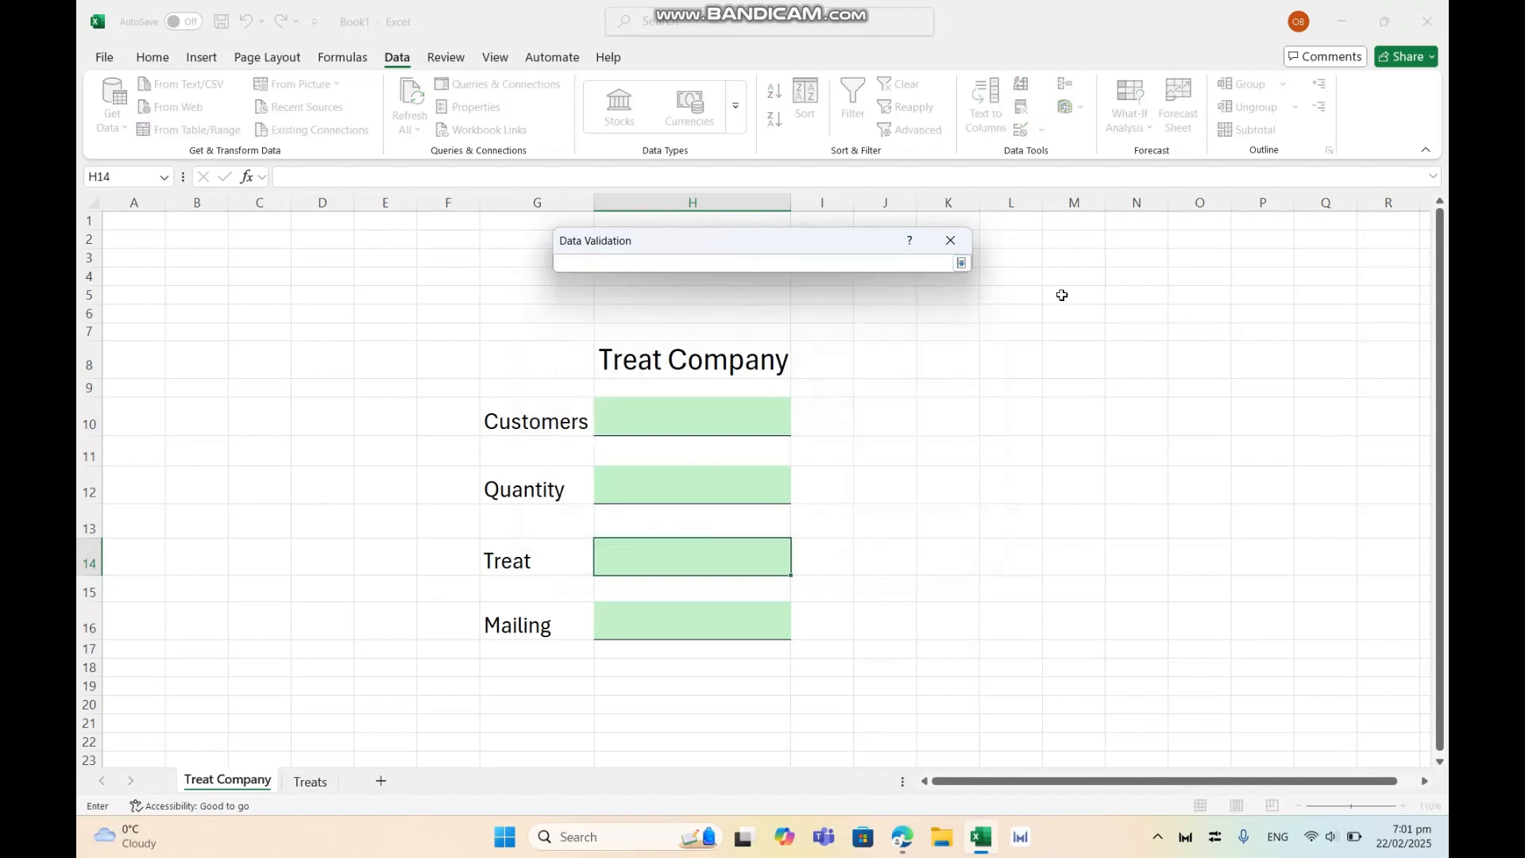
left_click(306, 782)
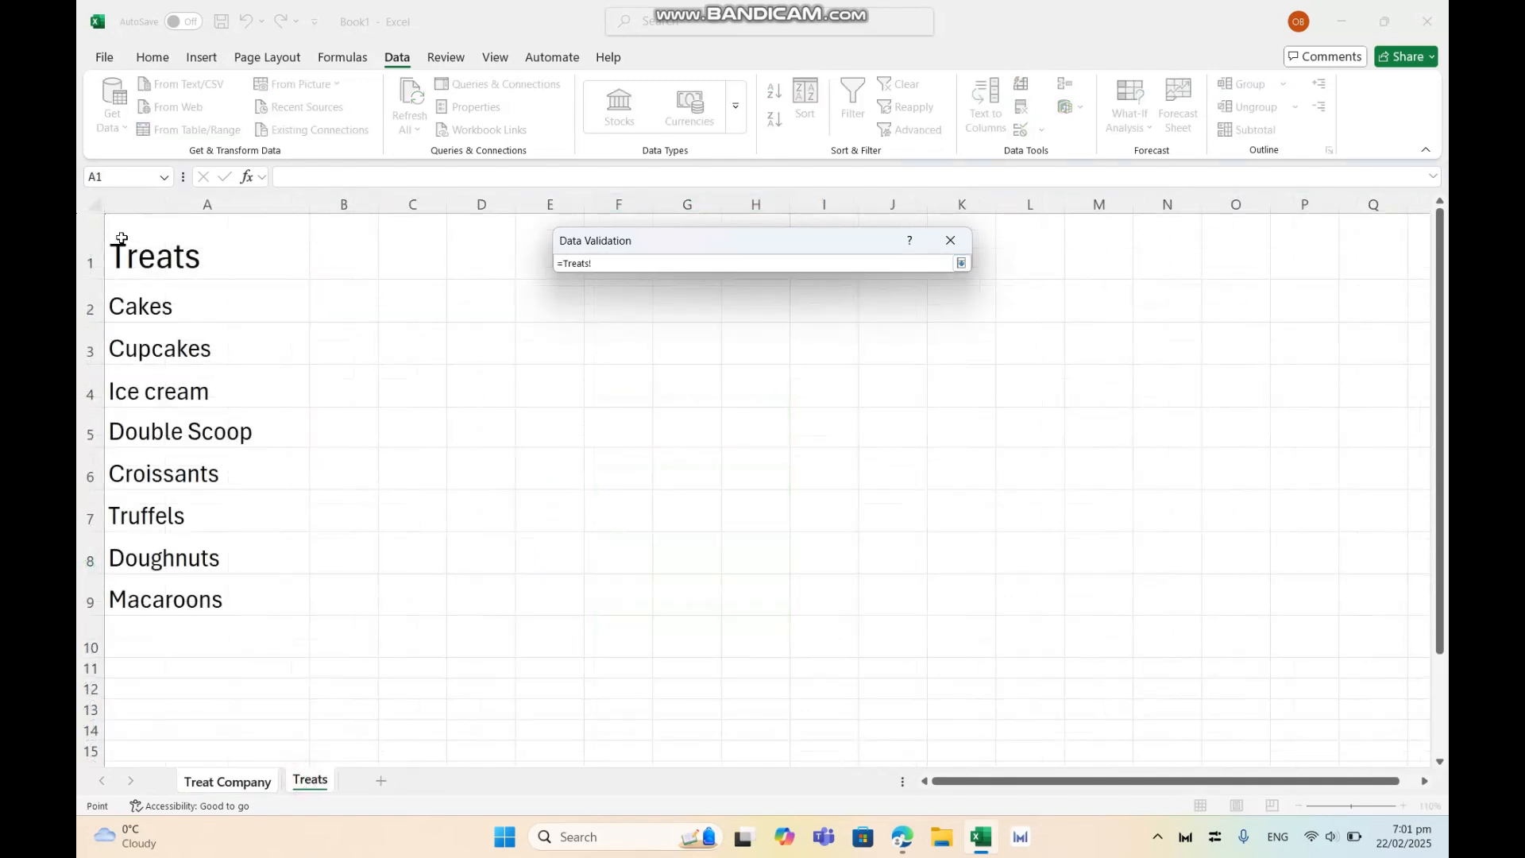
left_click(136, 304)
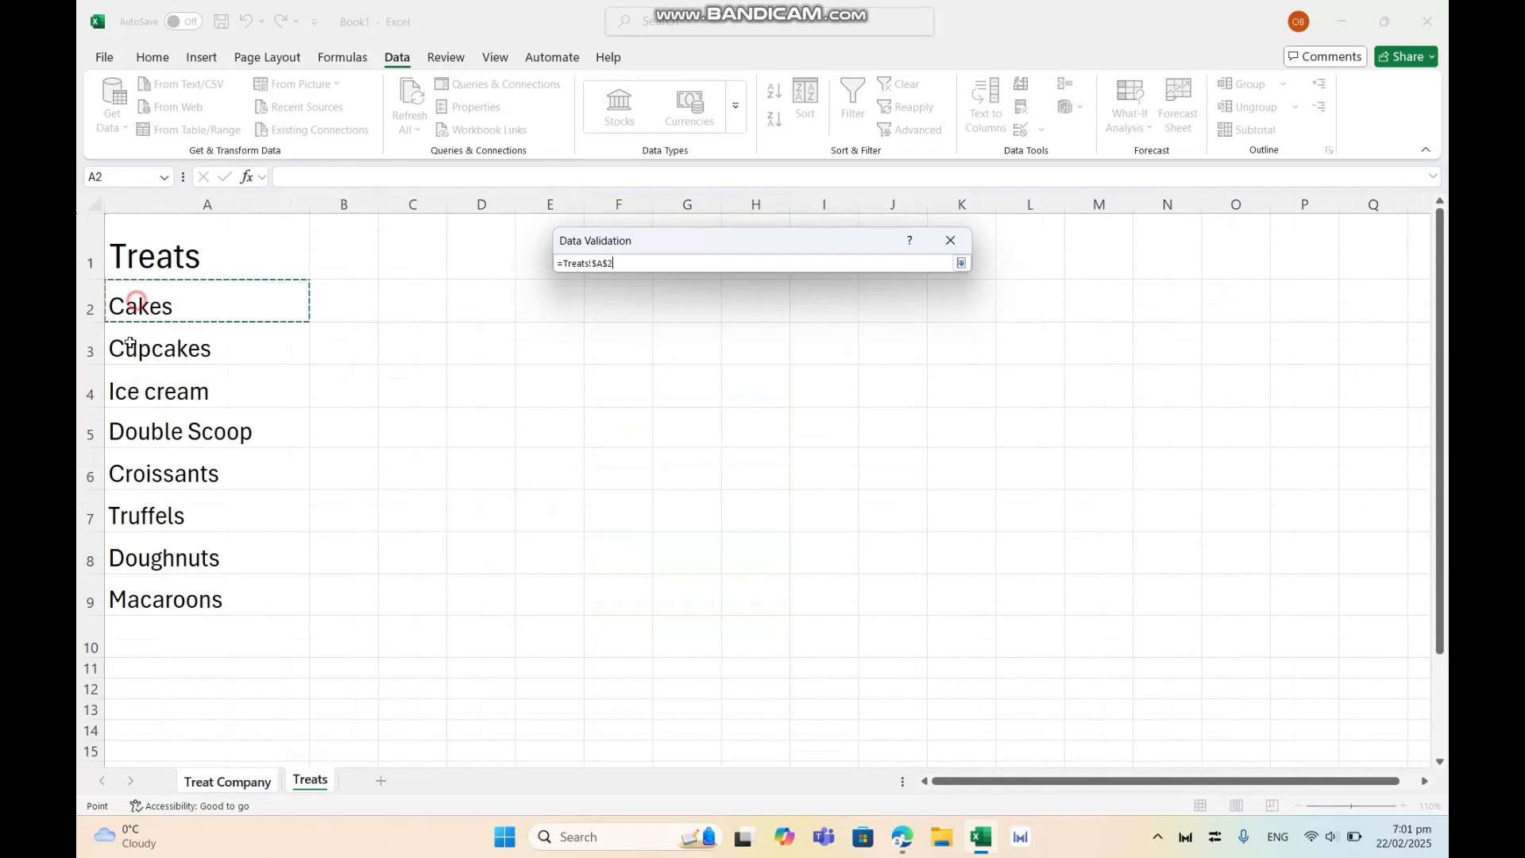
left_click_drag(131, 343, 133, 599)
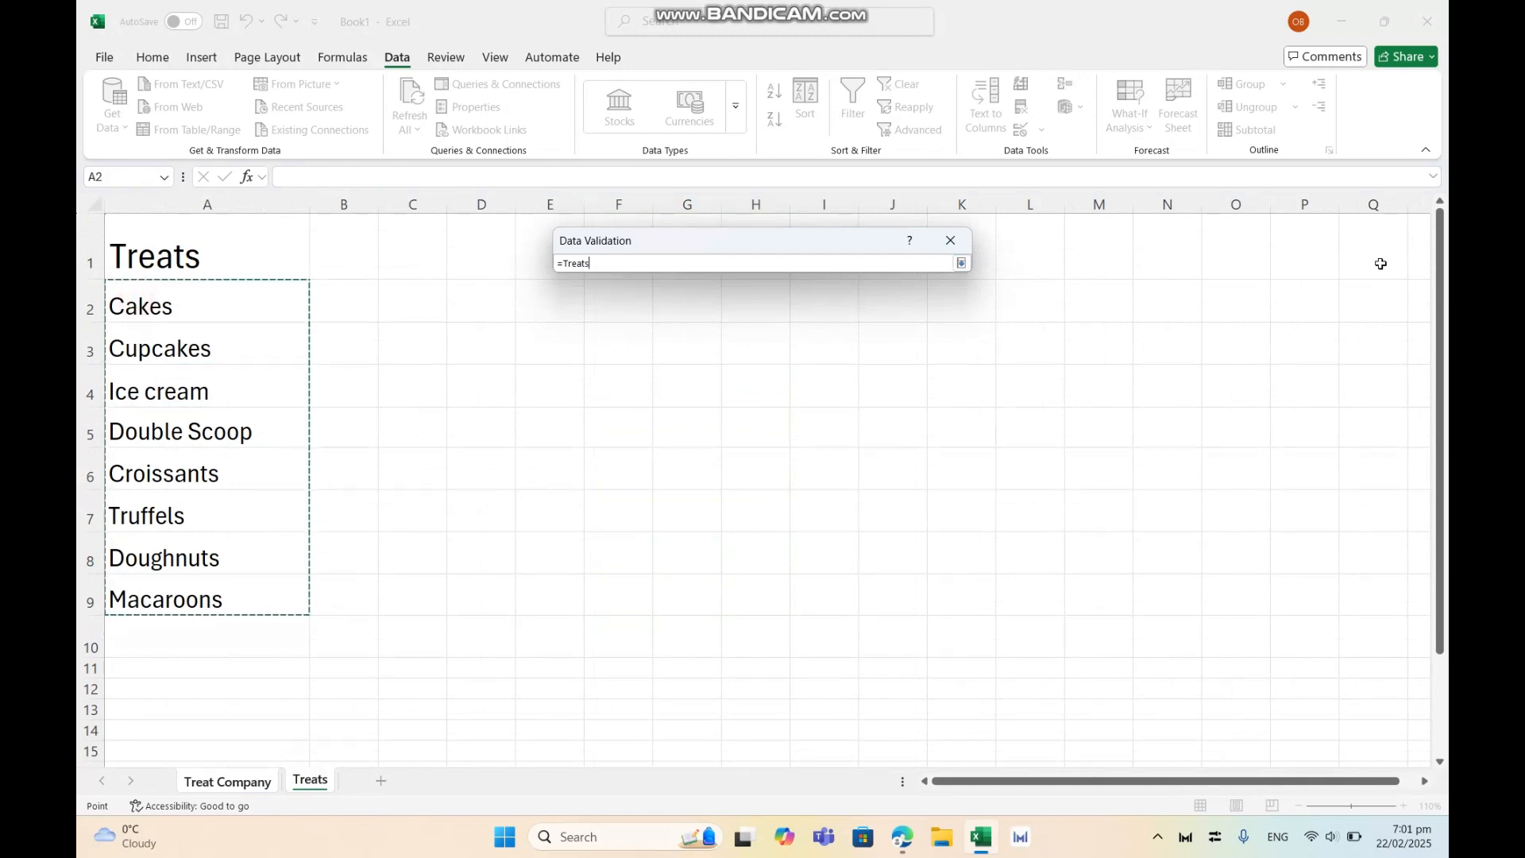
left_click(961, 263)
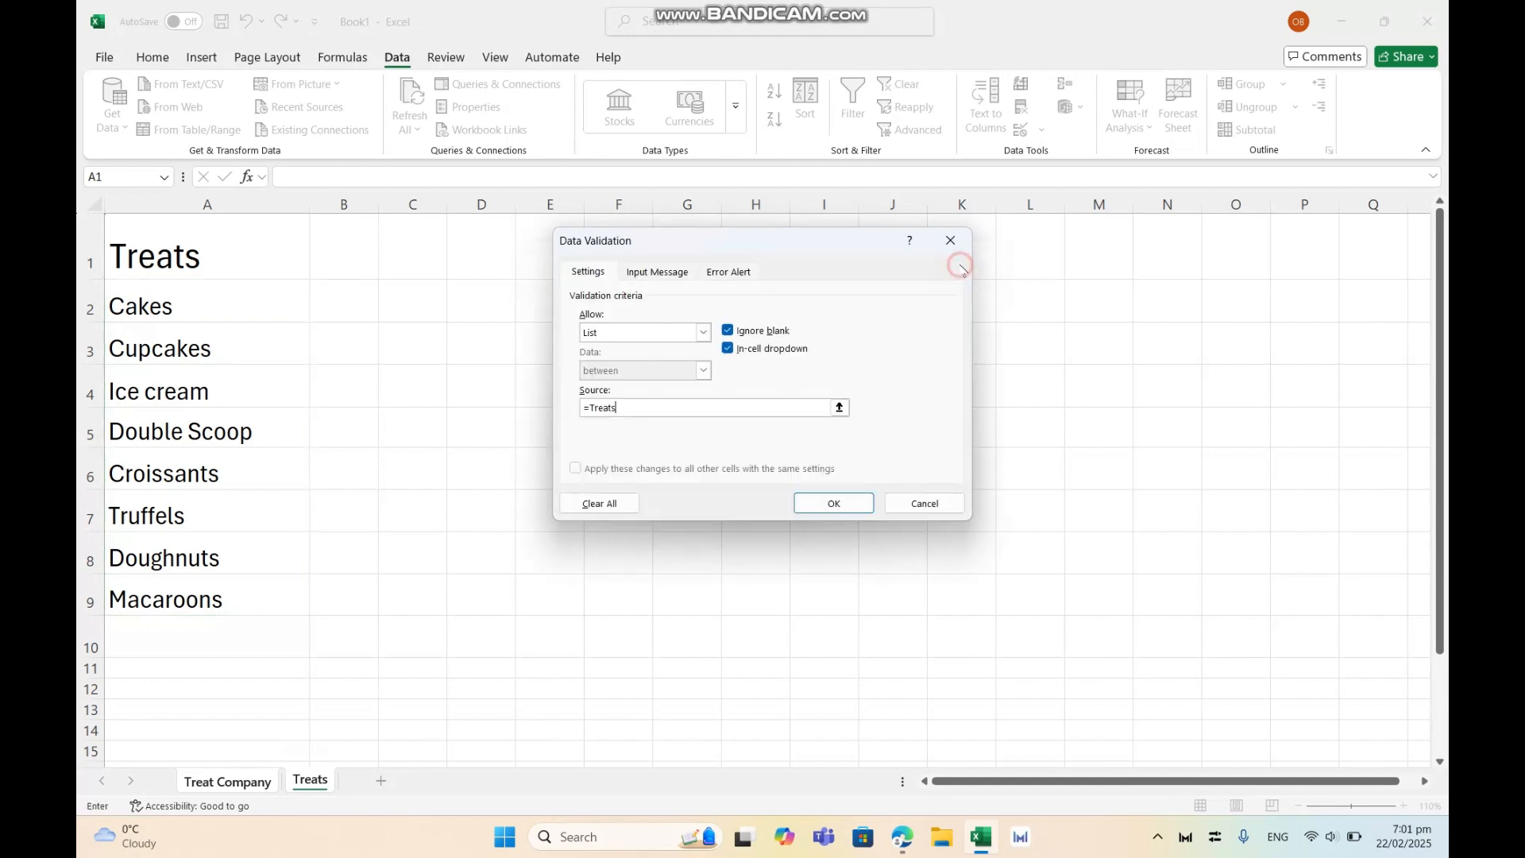
left_click(863, 500)
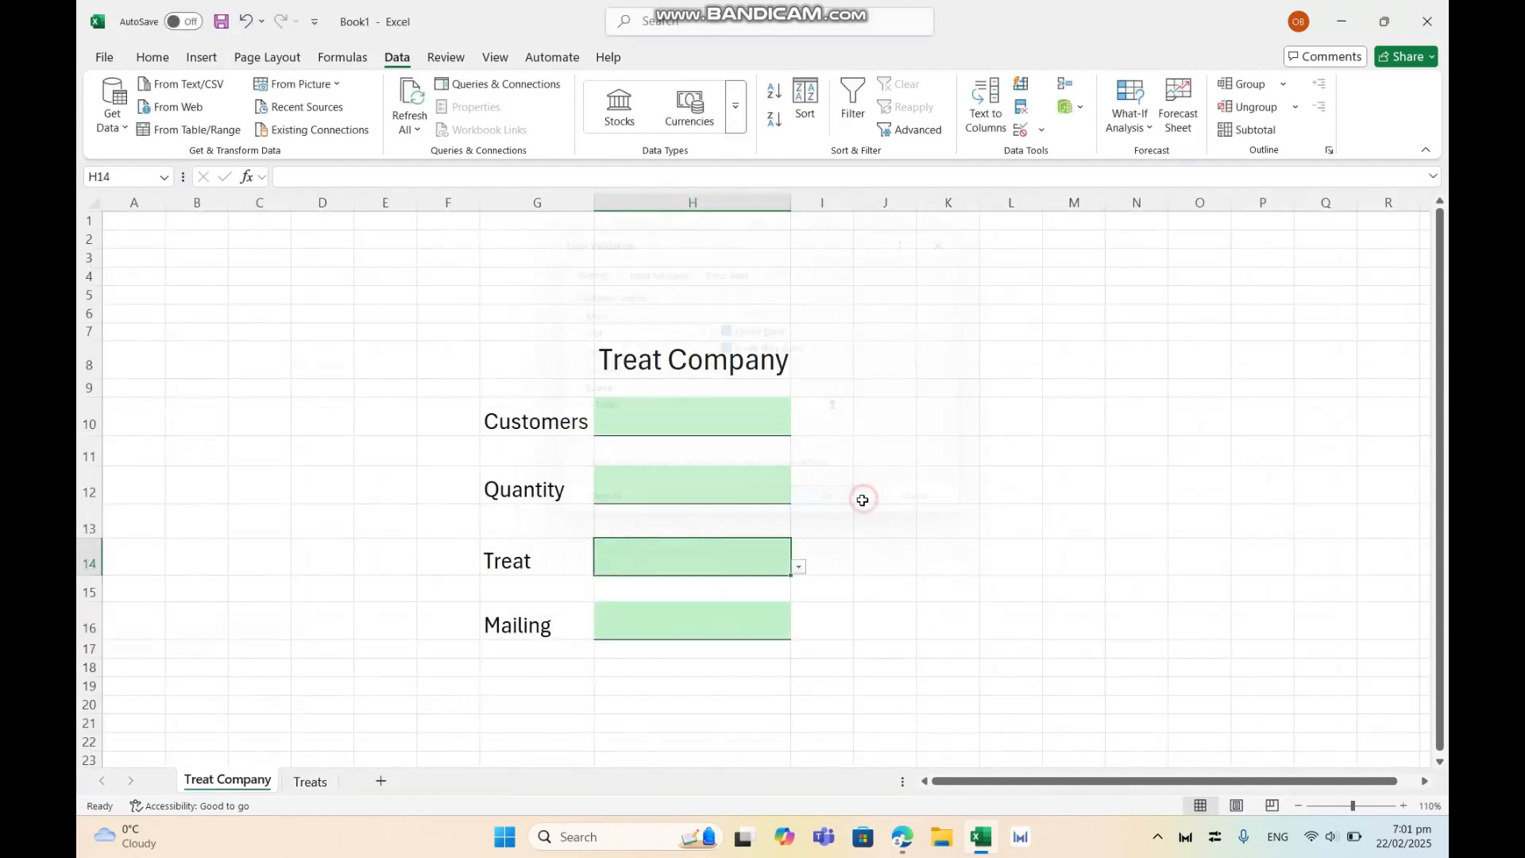
left_click(798, 567)
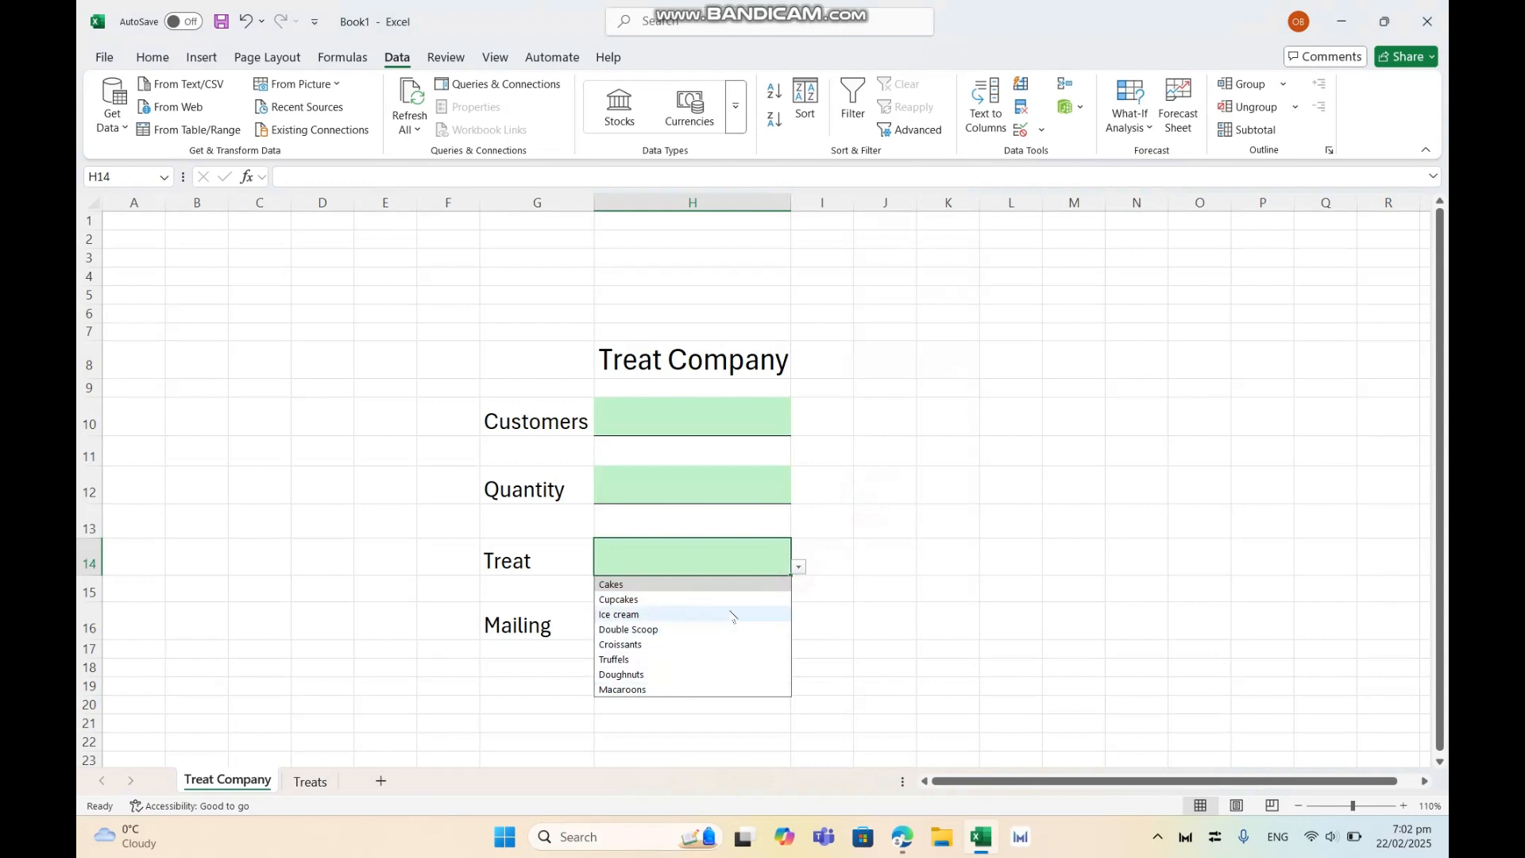
left_click(800, 569)
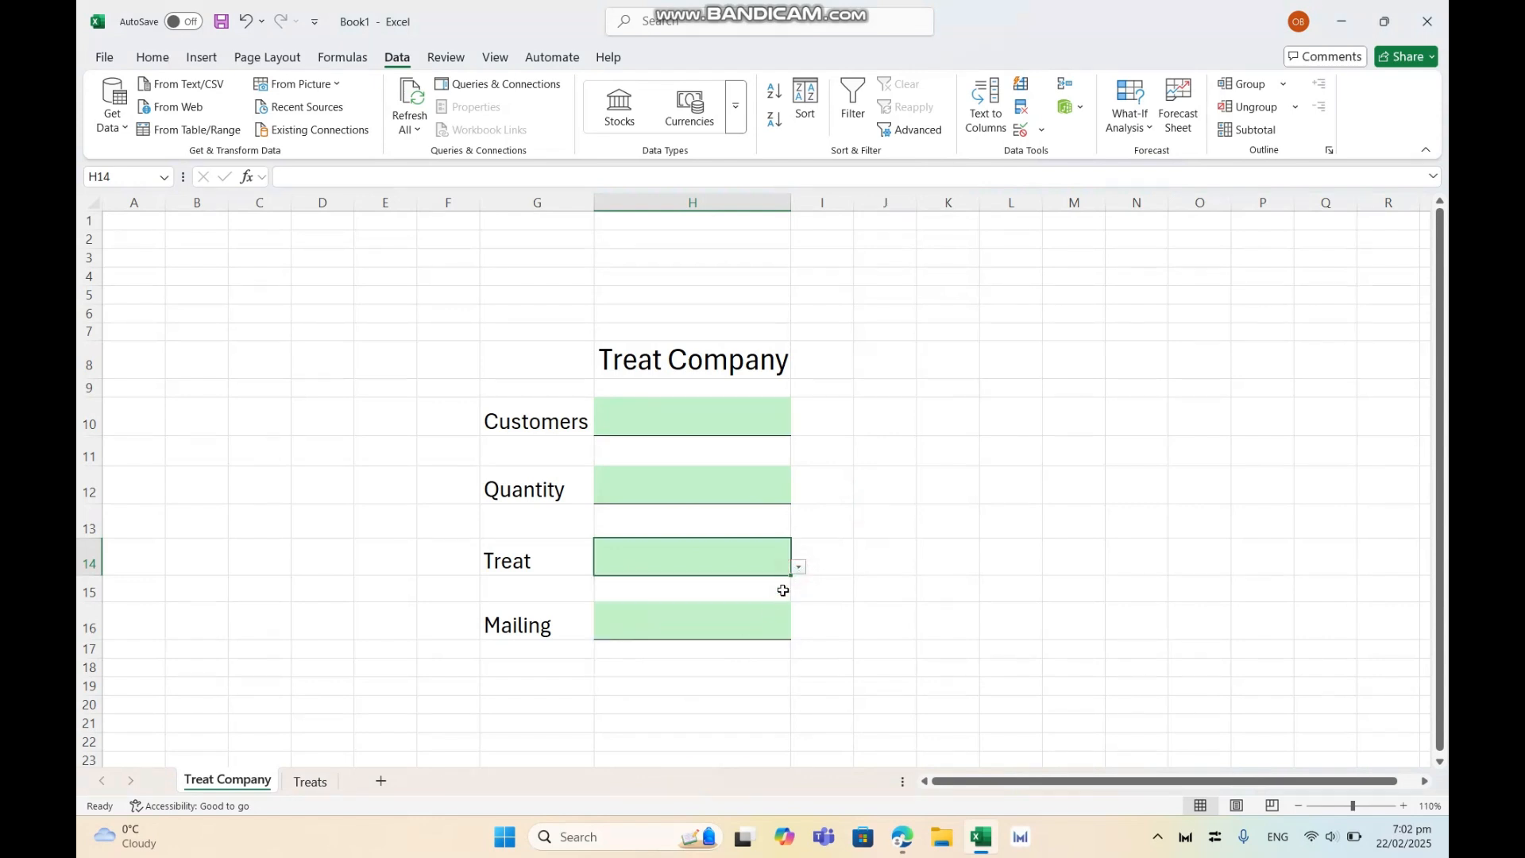
- Convert the range A1:A9 on the Treats sheet into a table with headers
left_click(322, 786)
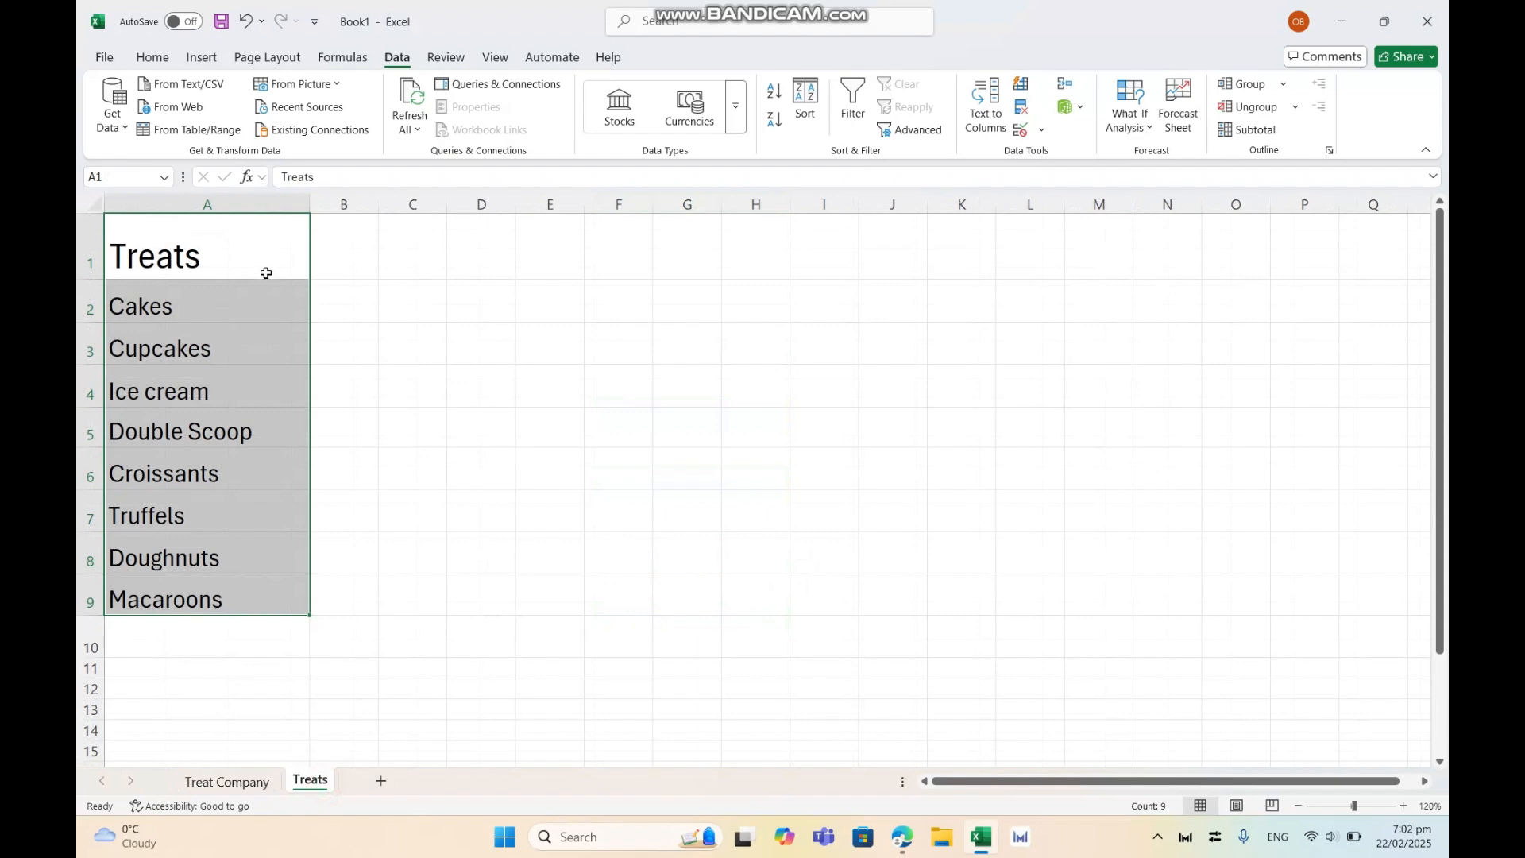
left_click_drag(156, 513, 164, 577)
key("ctrl+t")
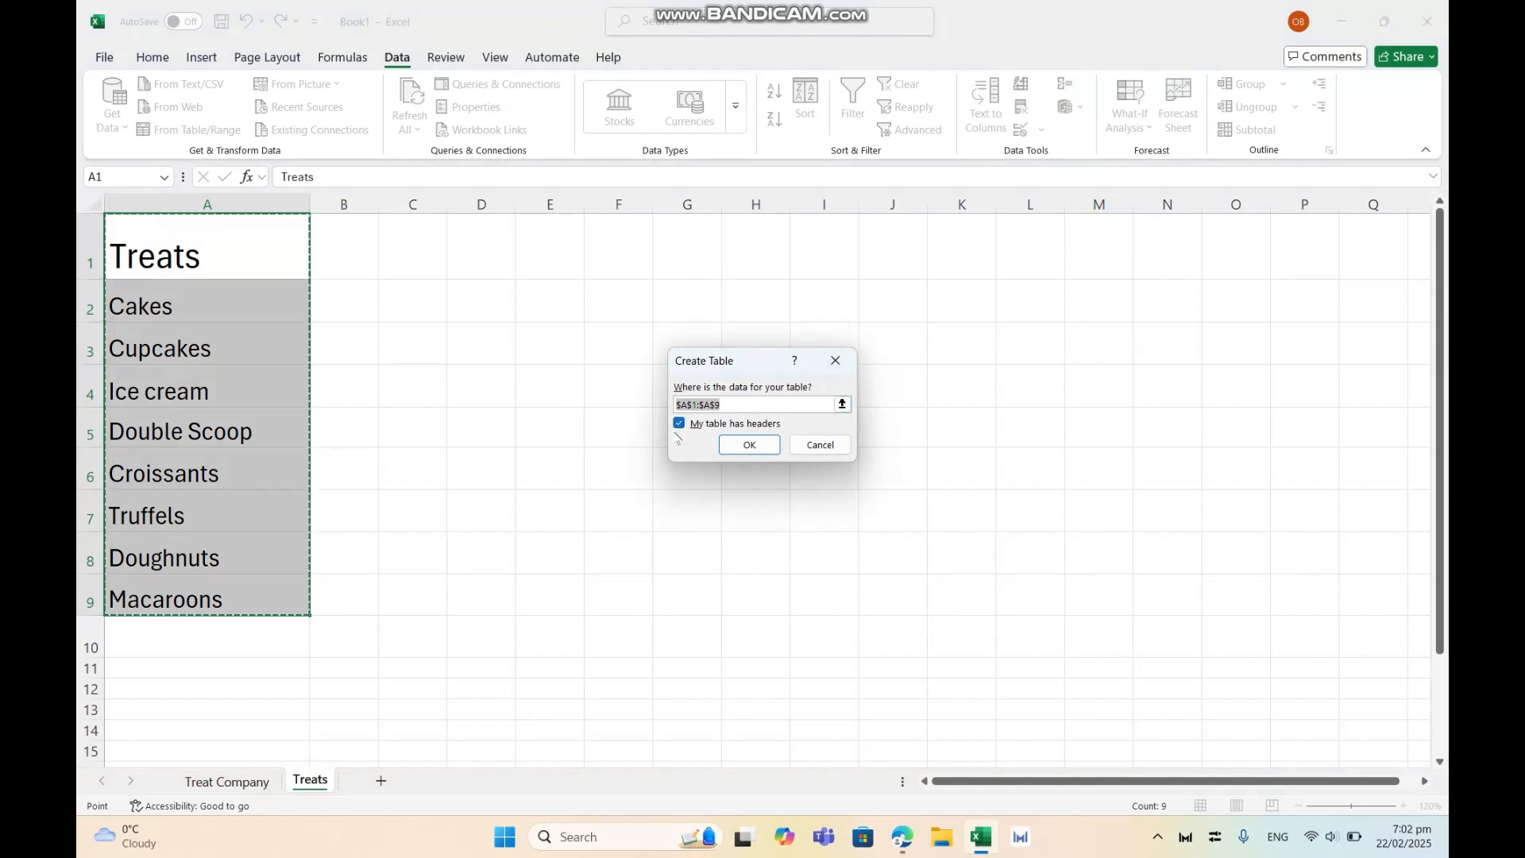
left_click(760, 444)
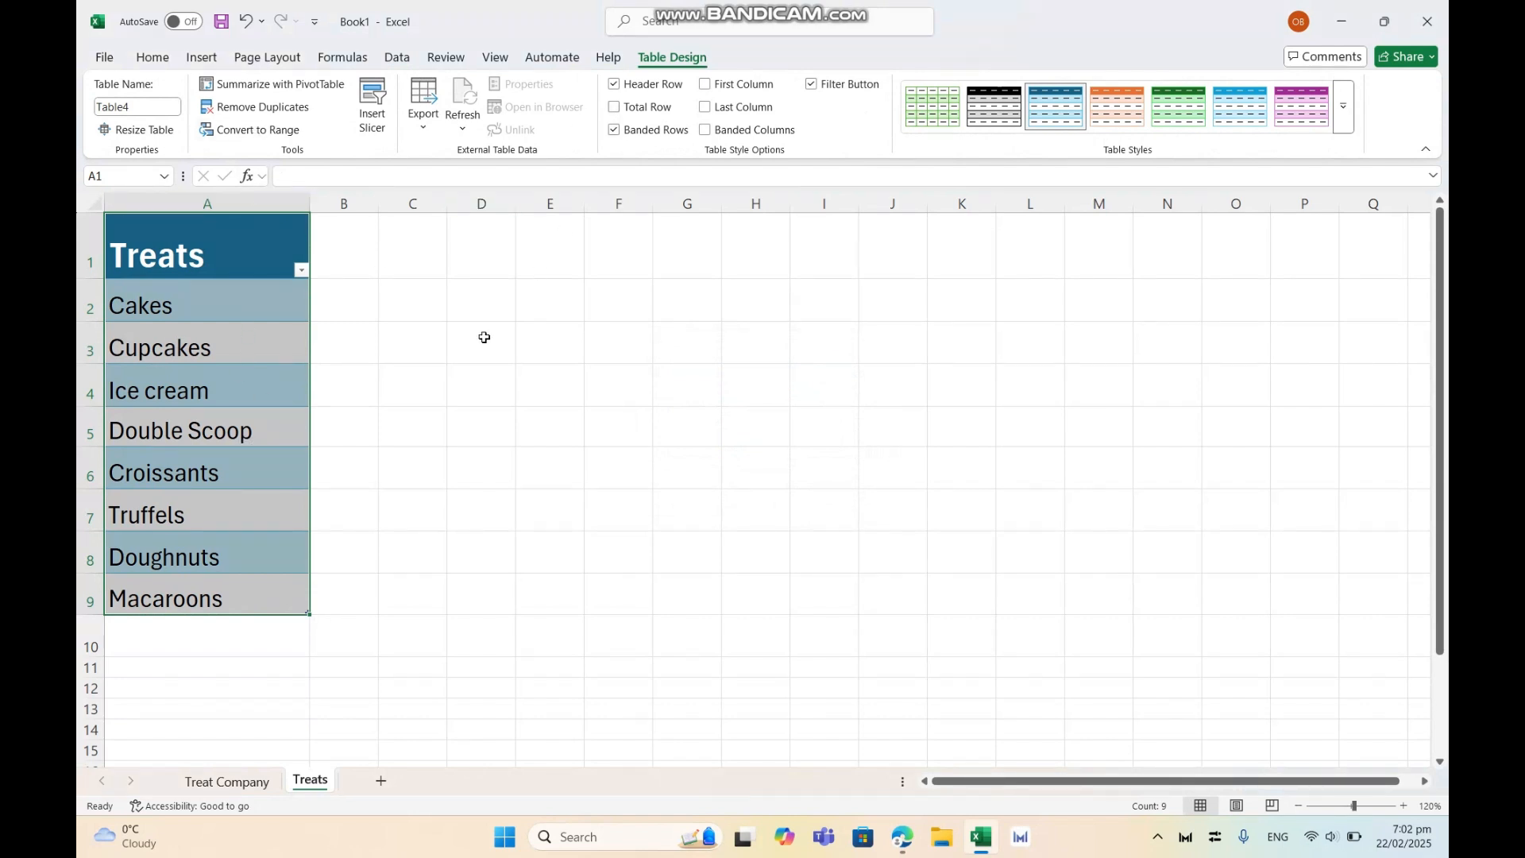
- Create names from the top row of the selected treat entries A2:A9, and check the choices in the order form's Treat cell H14
left_click(284, 389)
left_click(133, 220)
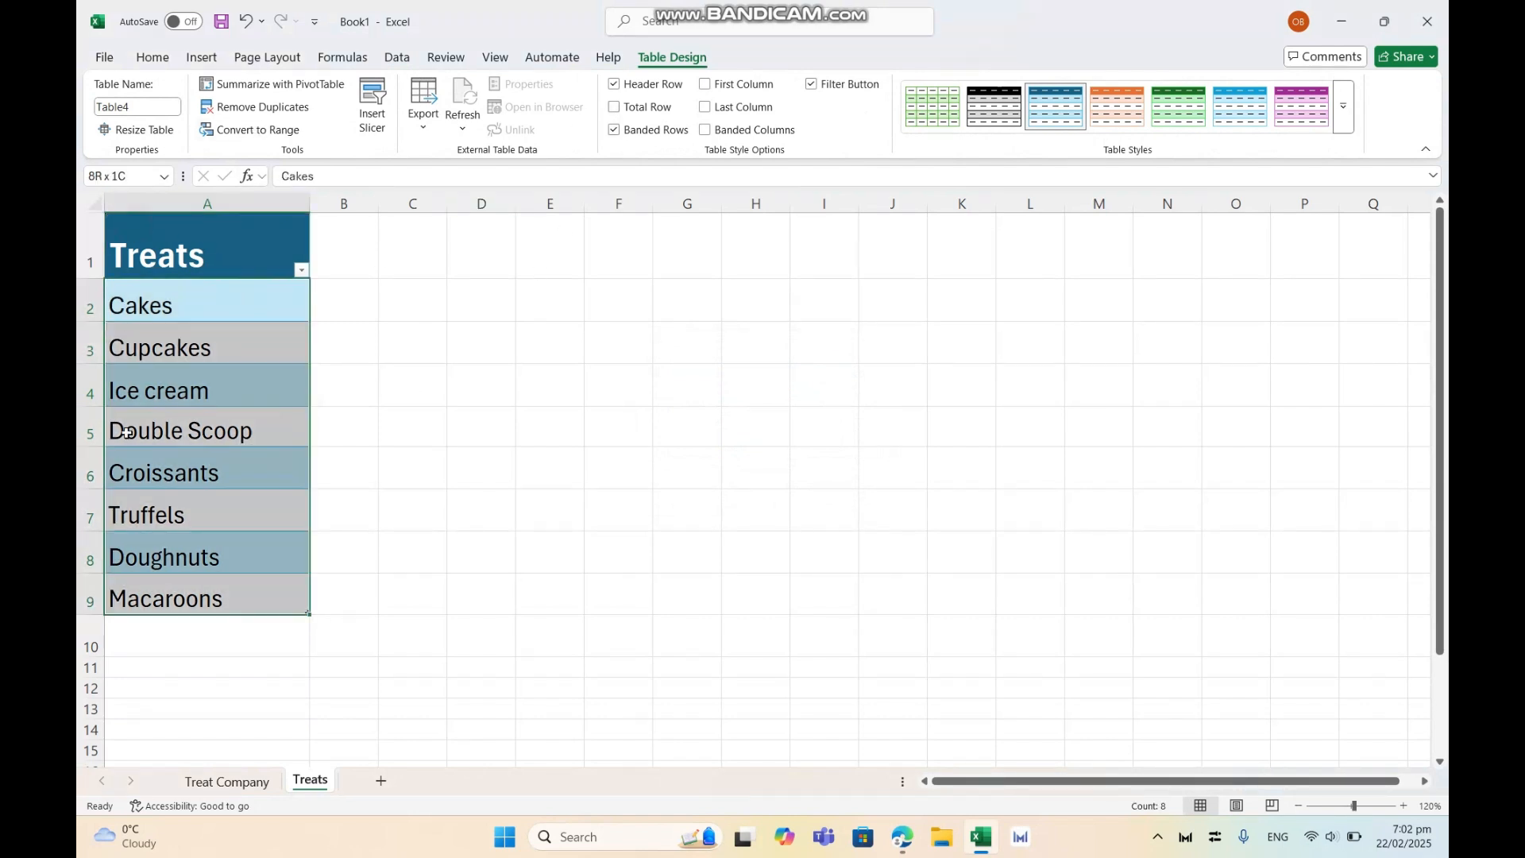
left_click_drag(127, 433, 161, 511)
left_click(342, 57)
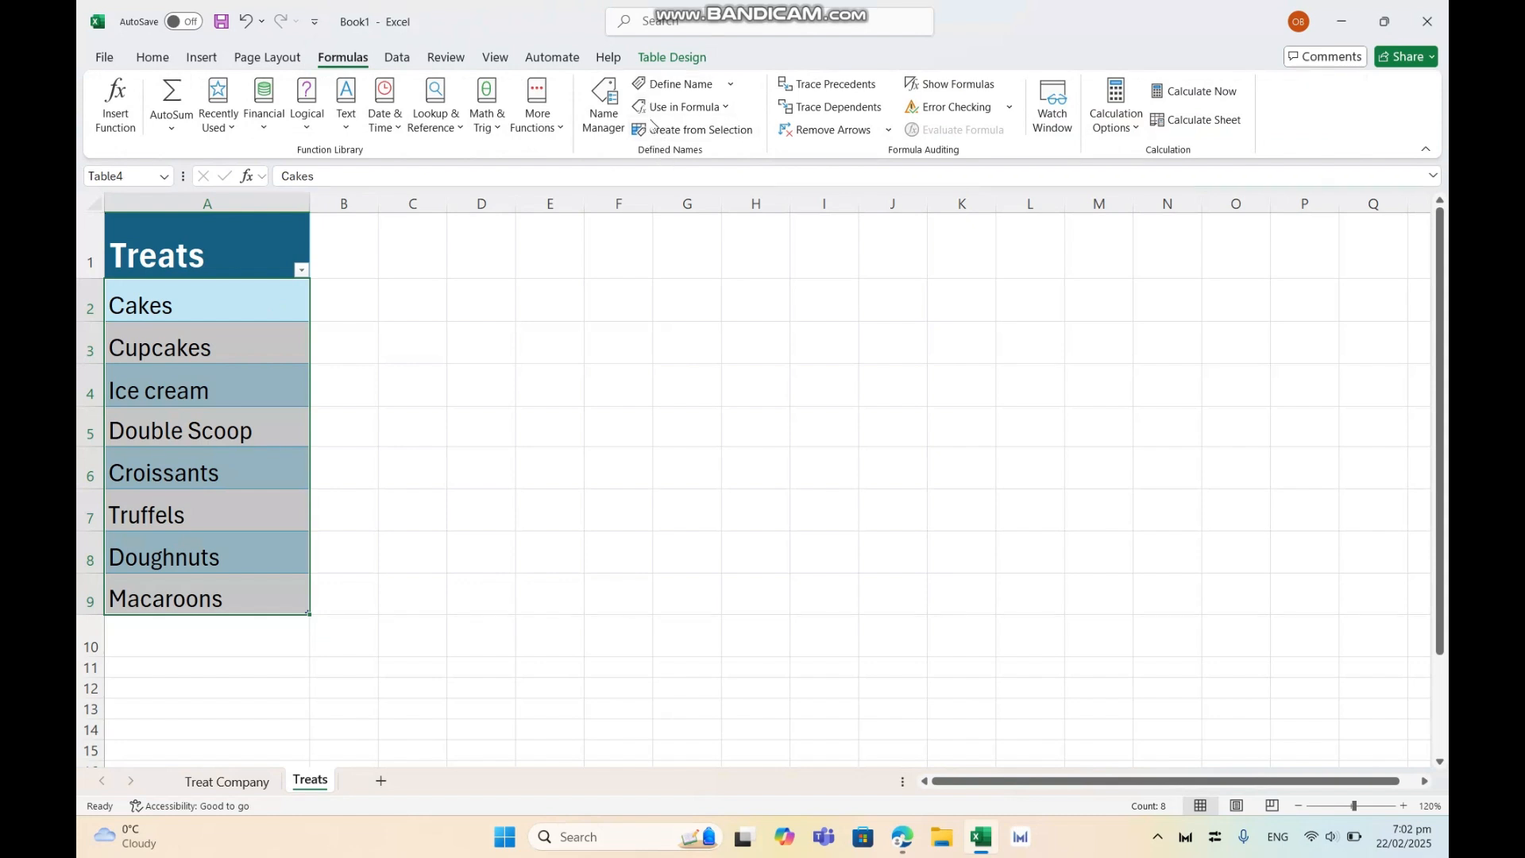
left_click(665, 133)
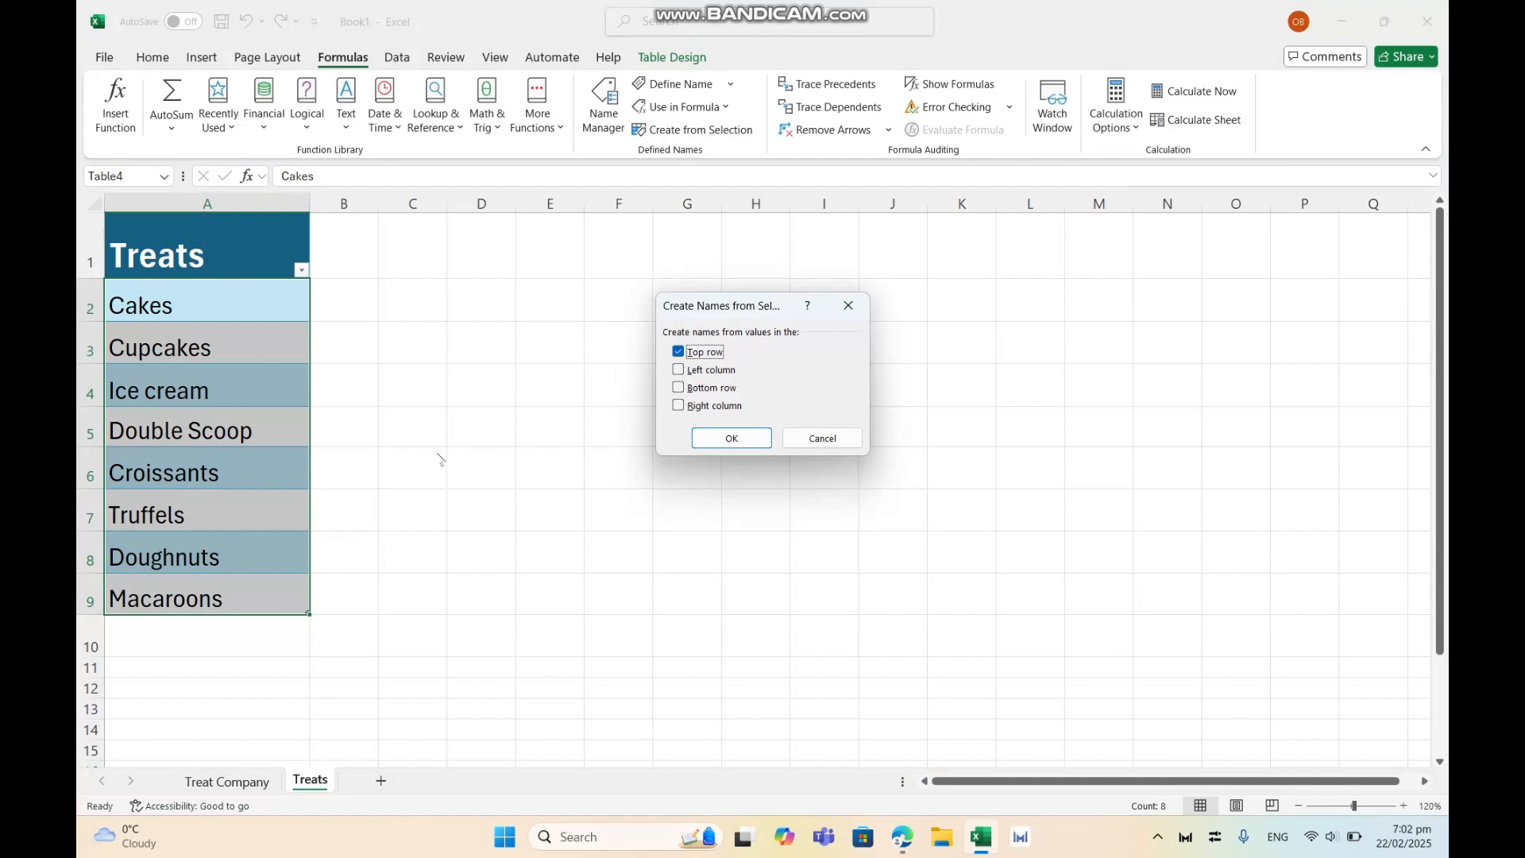
left_click(707, 437)
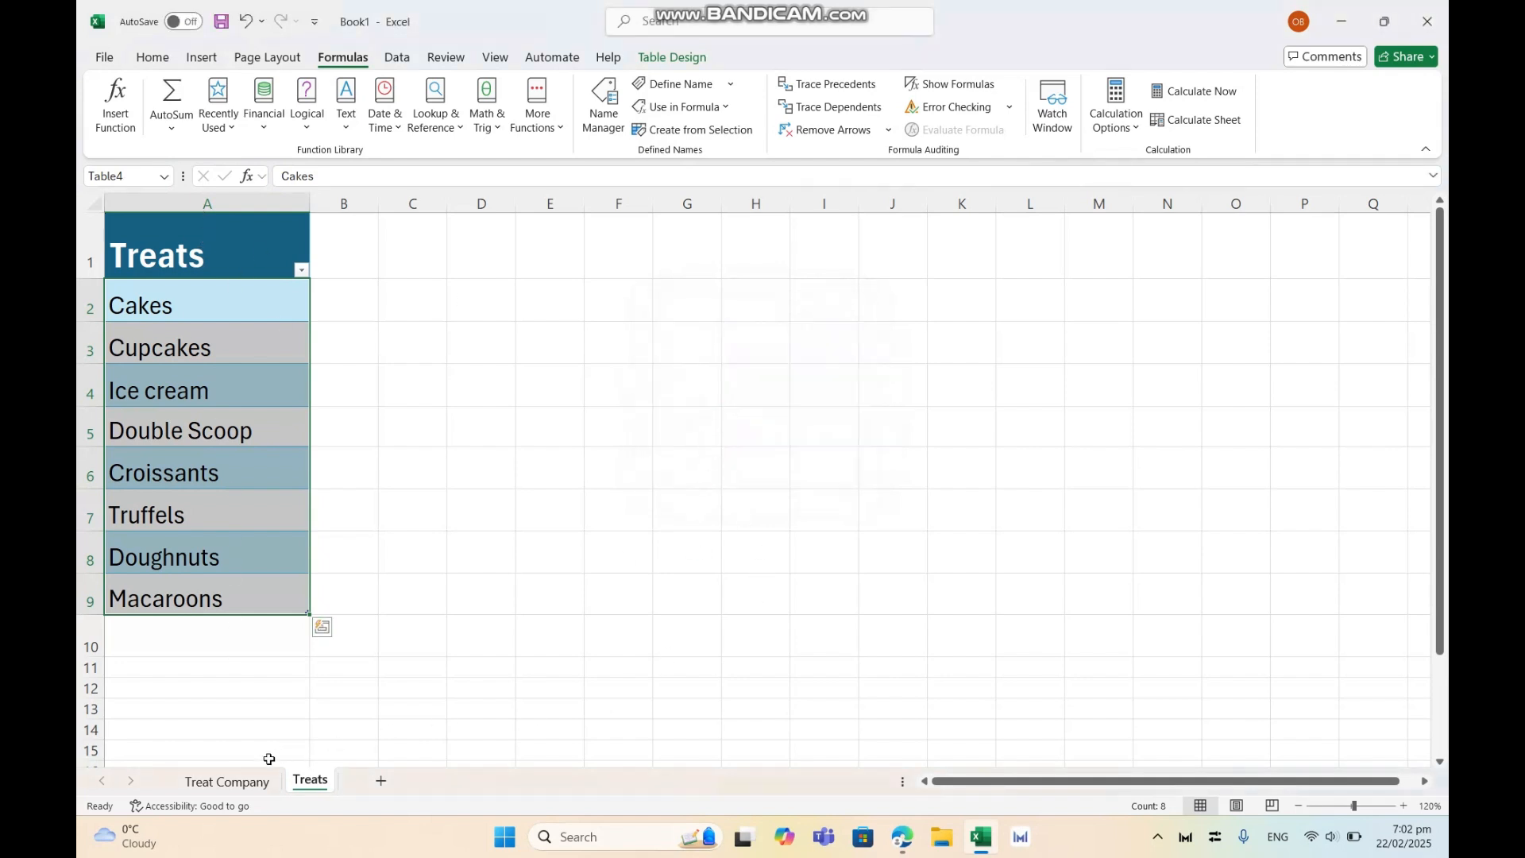
left_click(238, 781)
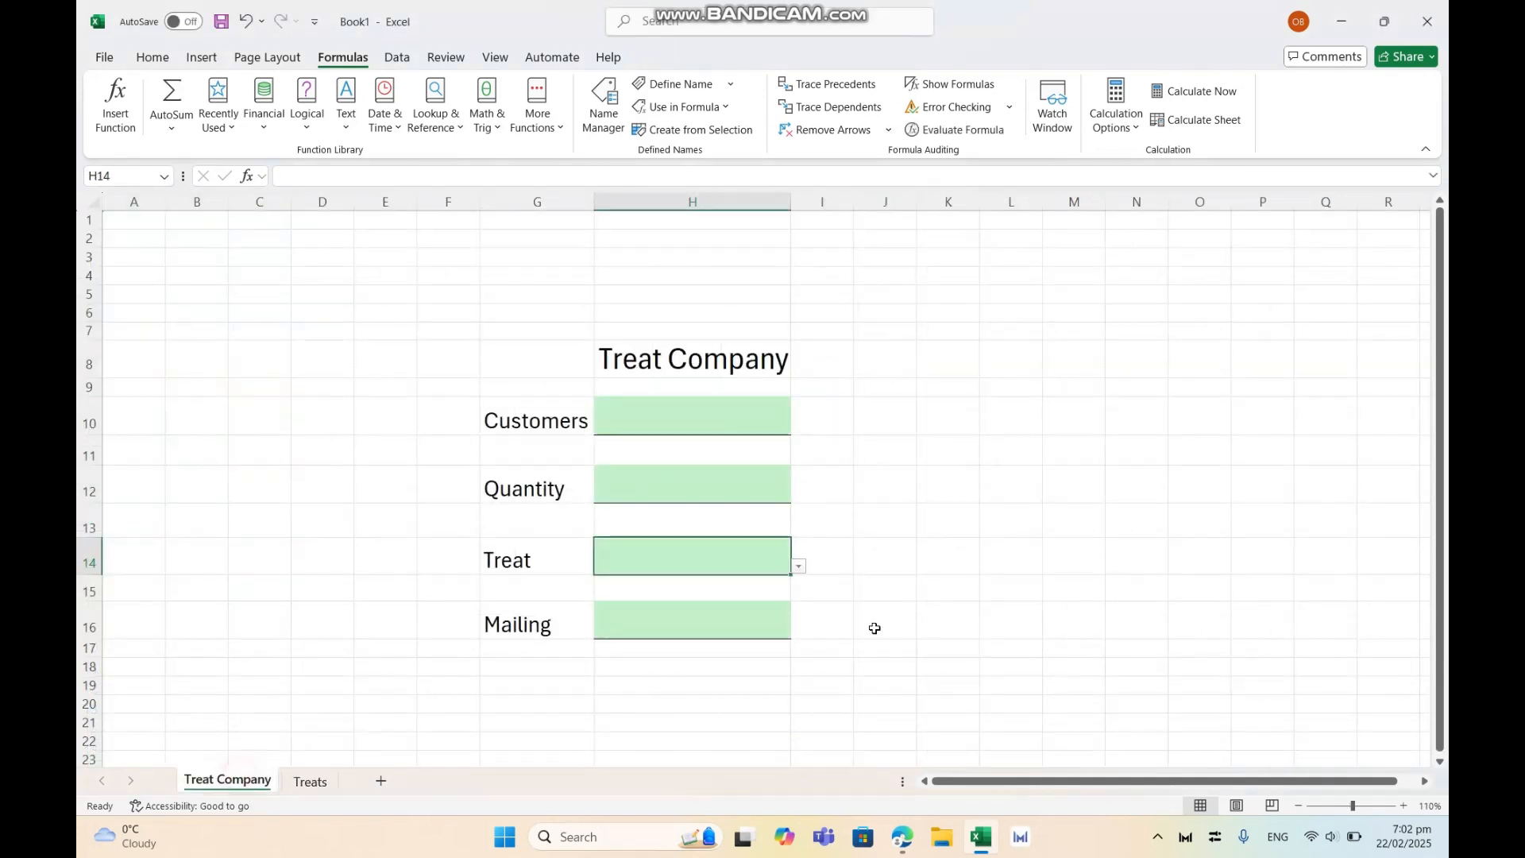
left_click(798, 568)
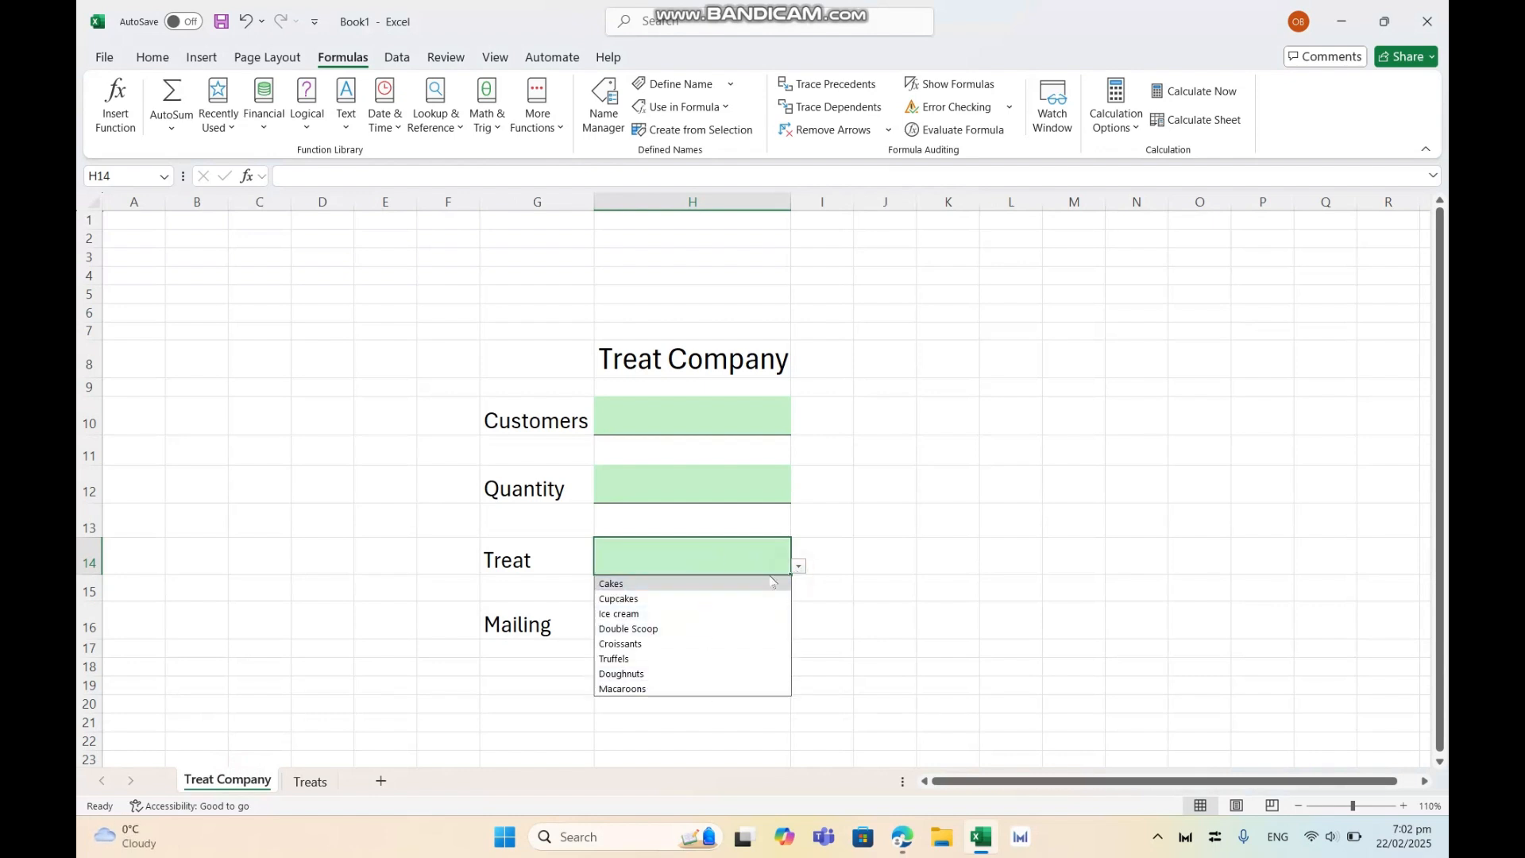
left_click(799, 568)
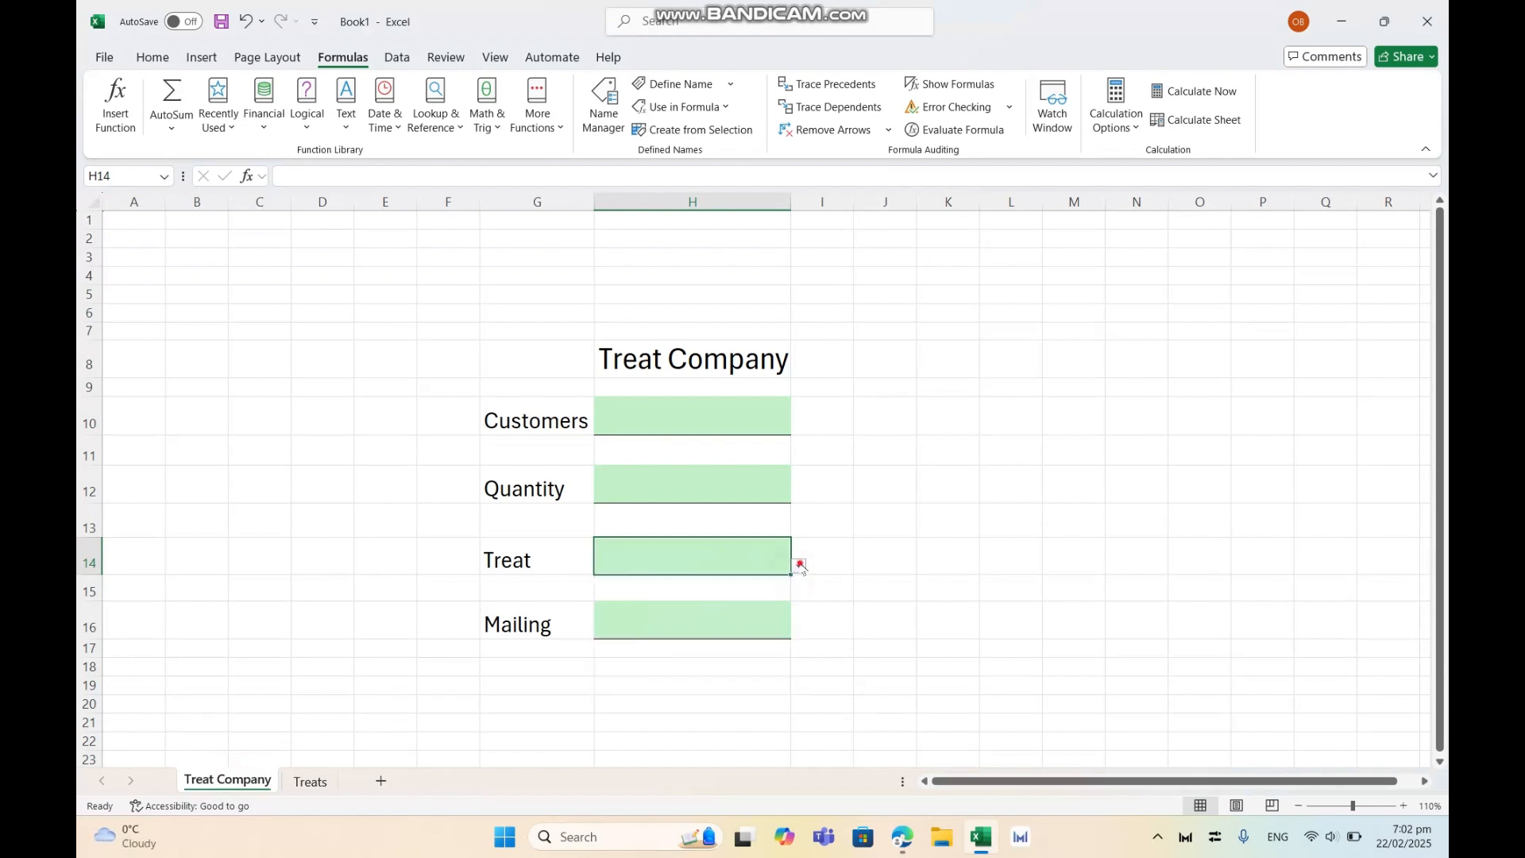
- Enter Candy as a new treat in cell A10, directly below Macaroons on the Treats sheet
left_click(310, 781)
left_click(262, 598)
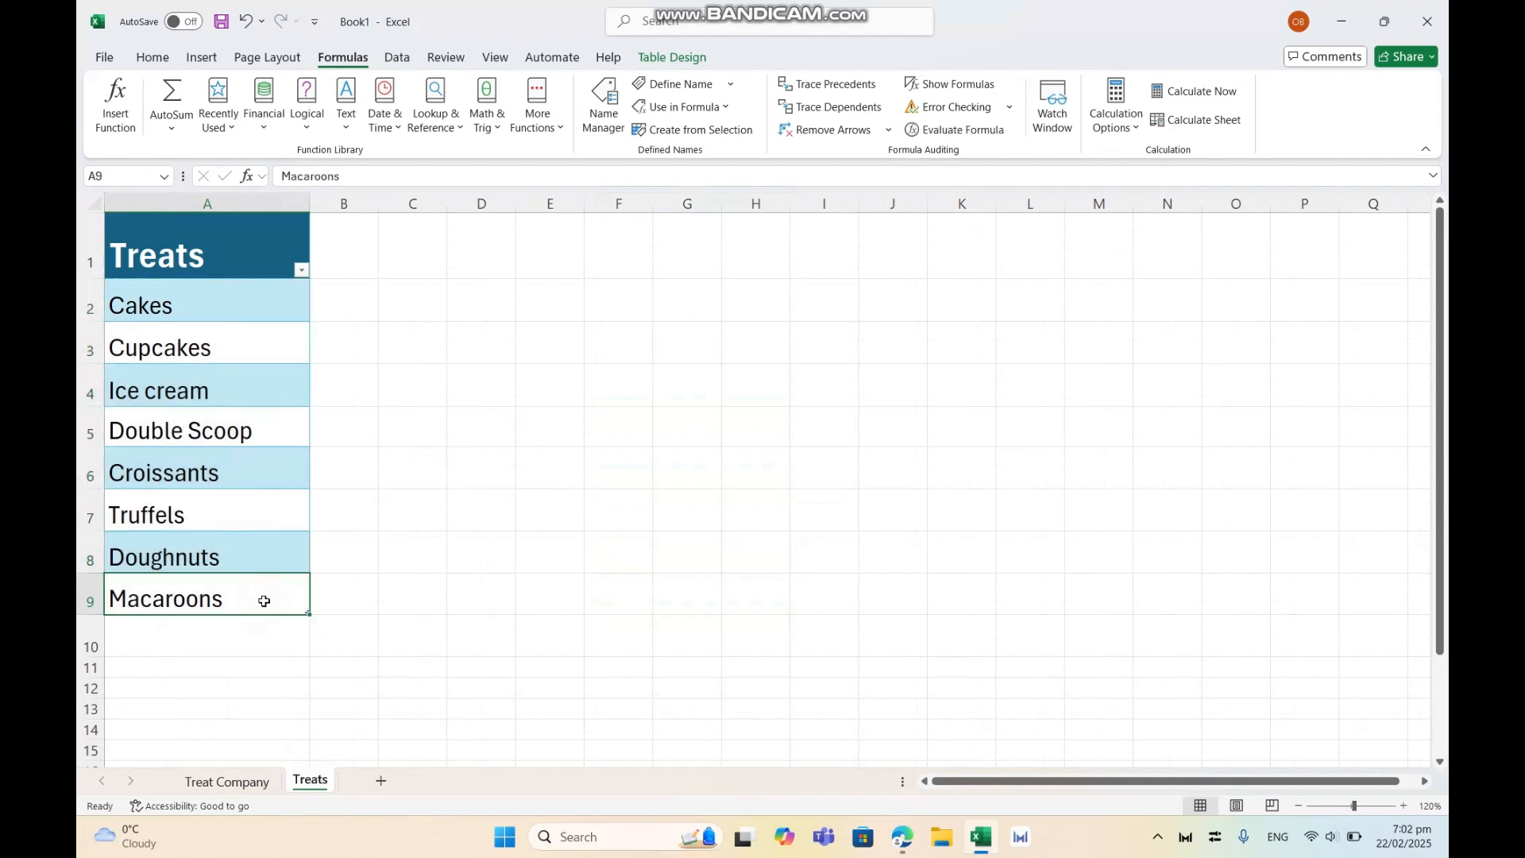
key("Down")
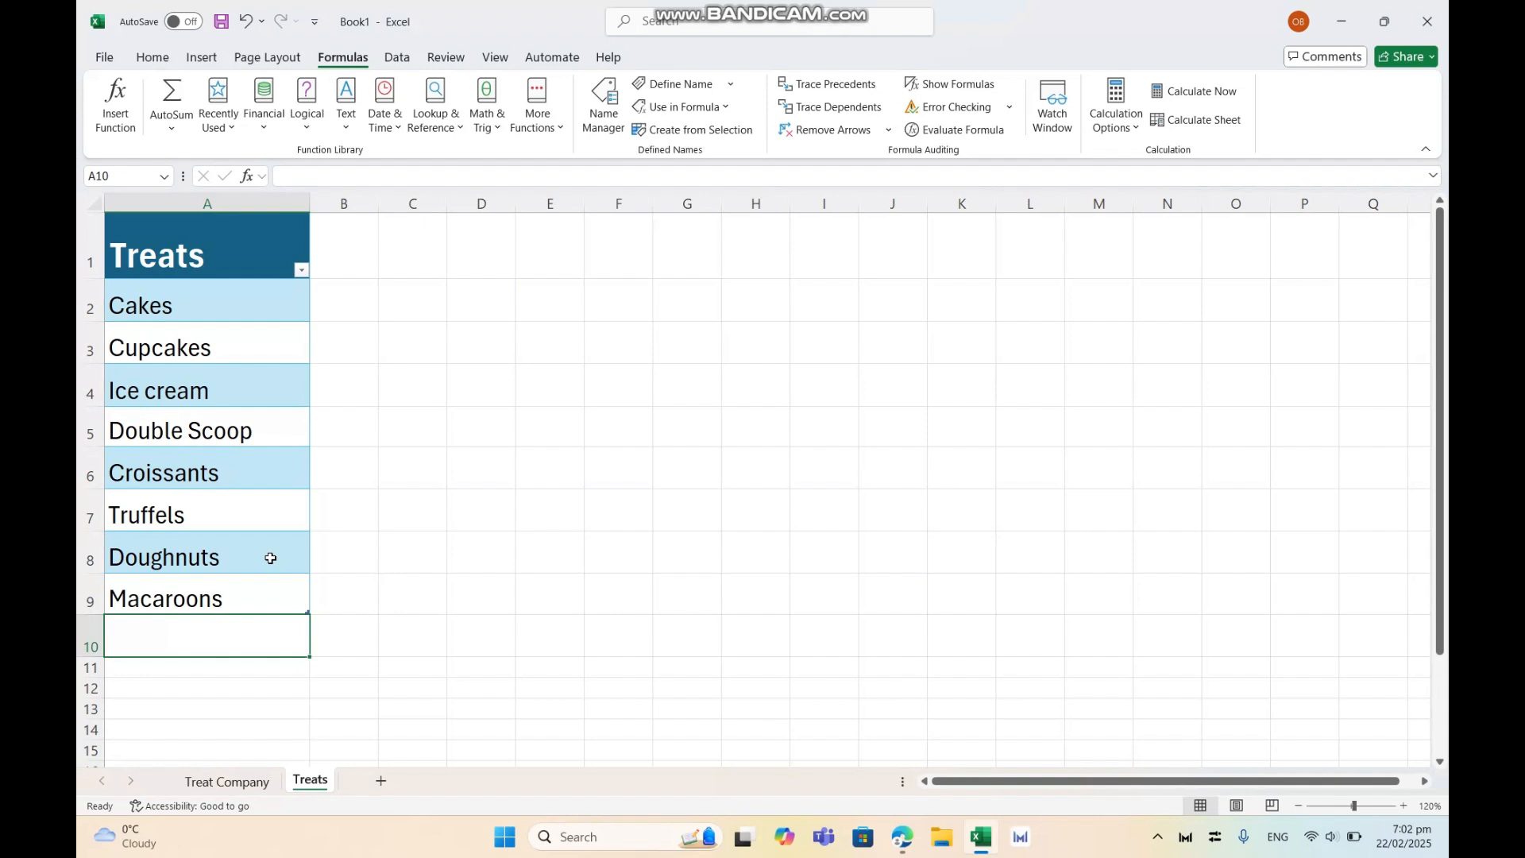
type("Can")
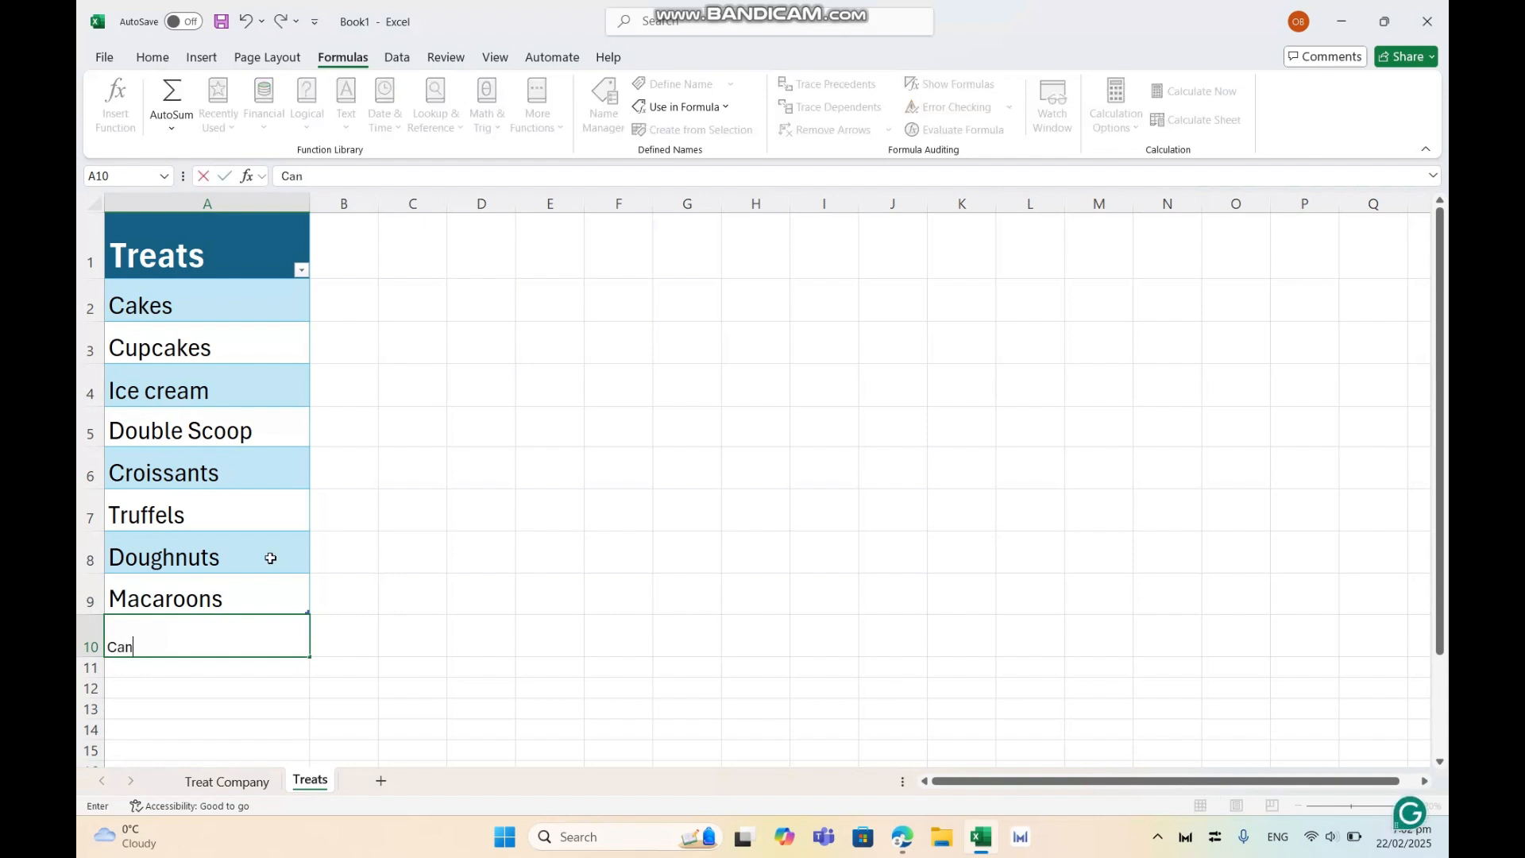
type("dy")
- Set the Candy entry's font size to 18, and check the choices in the order form's Treat cell H14
left_click(159, 647)
double_click(150, 644)
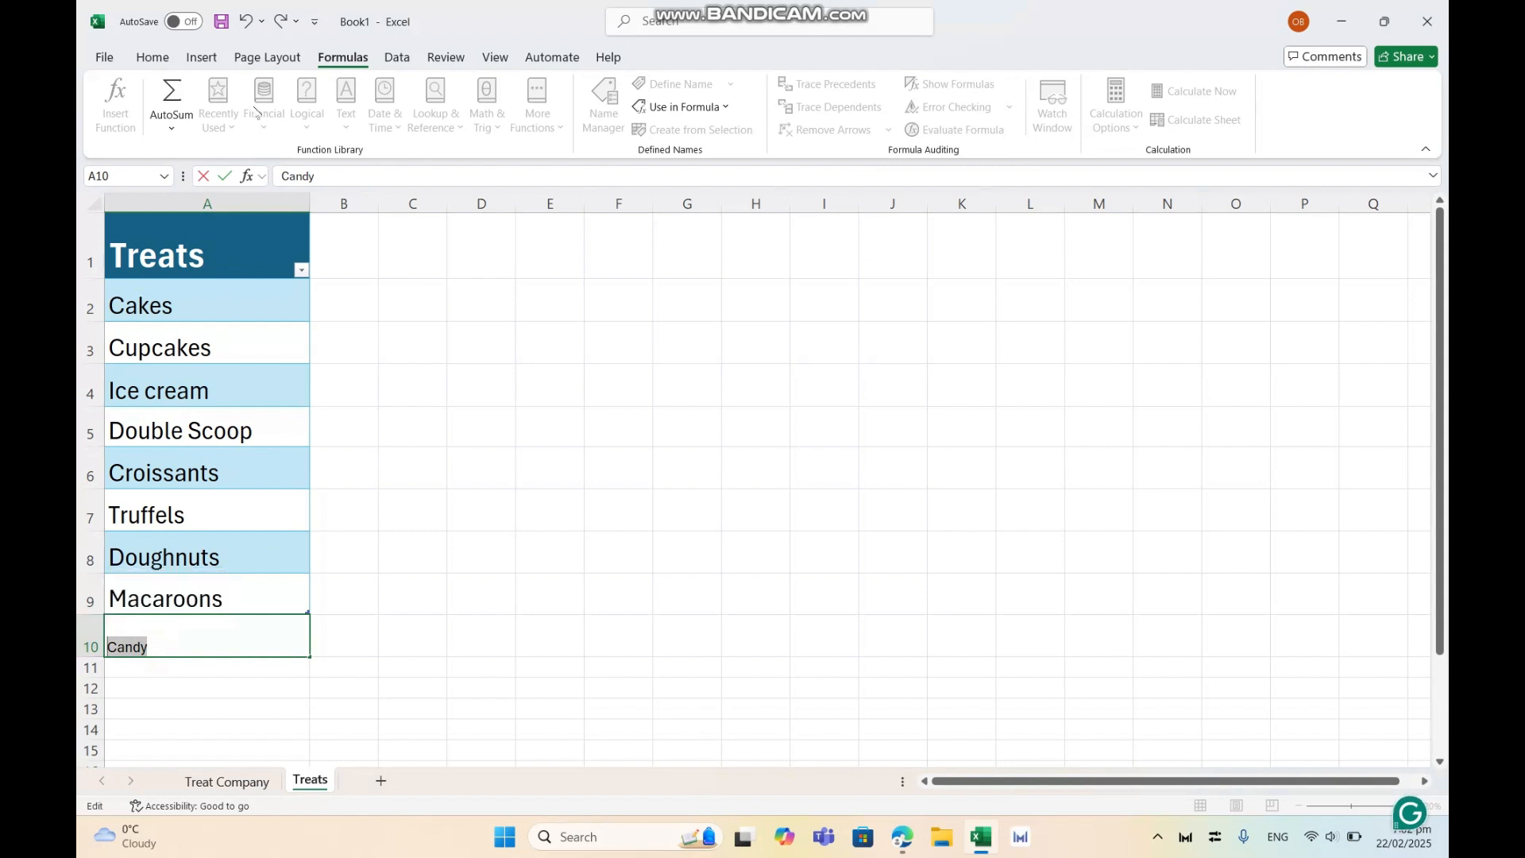
left_click(154, 58)
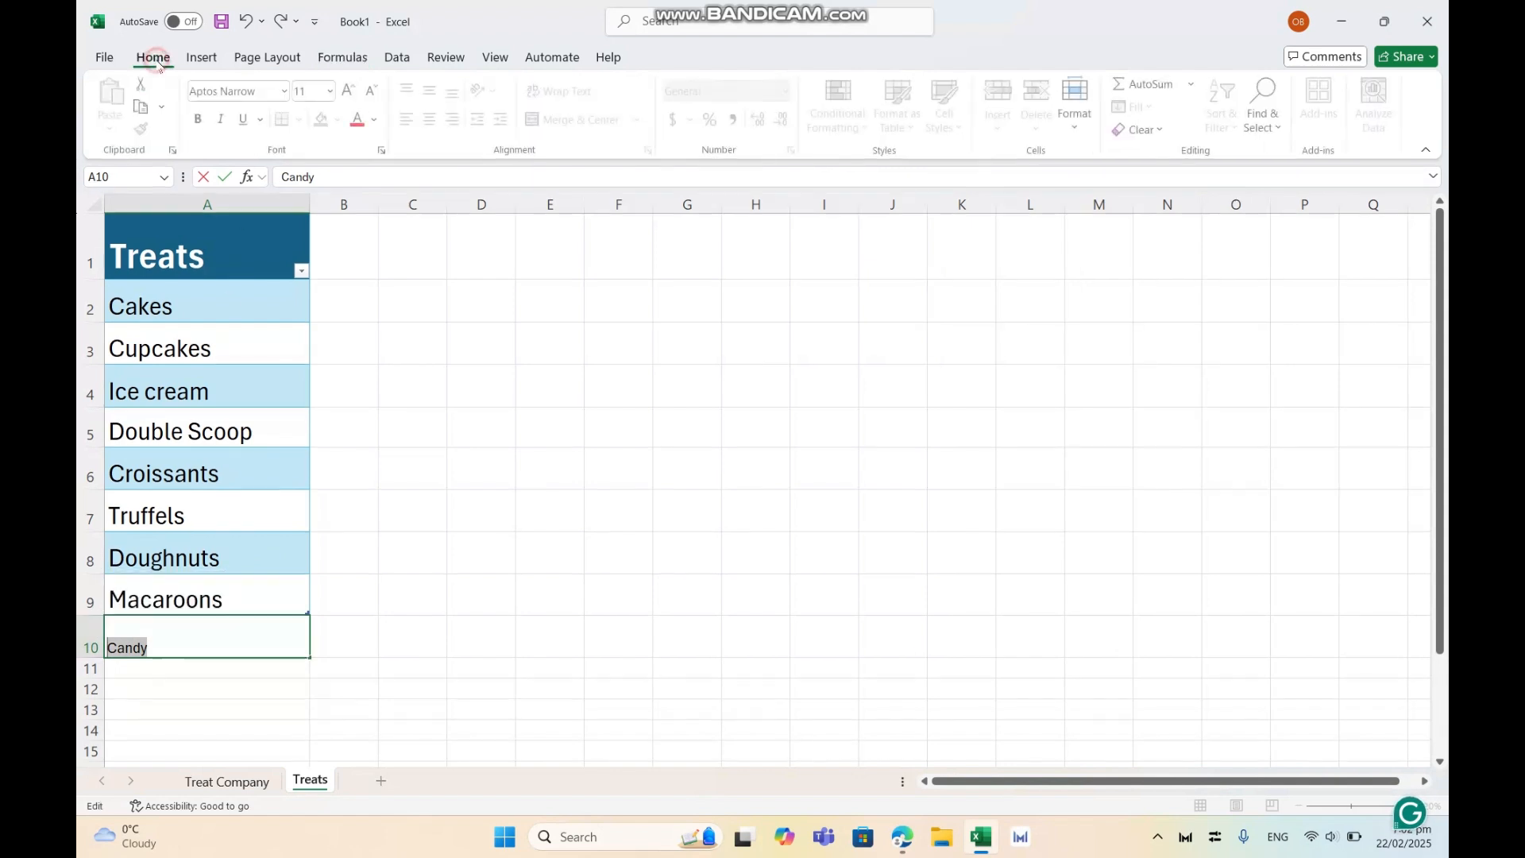
left_click(331, 91)
left_click(311, 261)
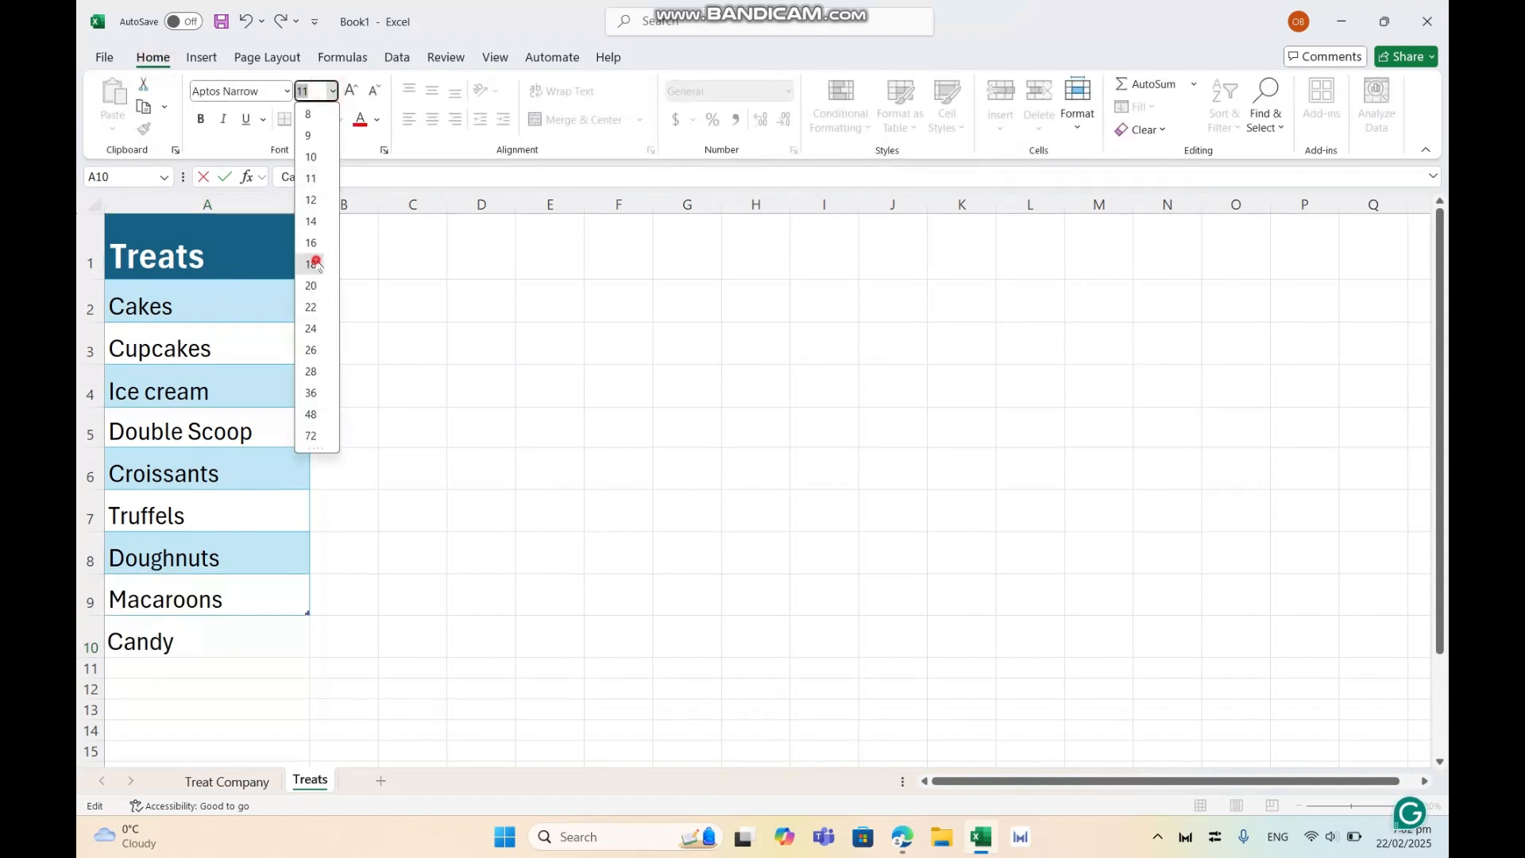
left_click(287, 680)
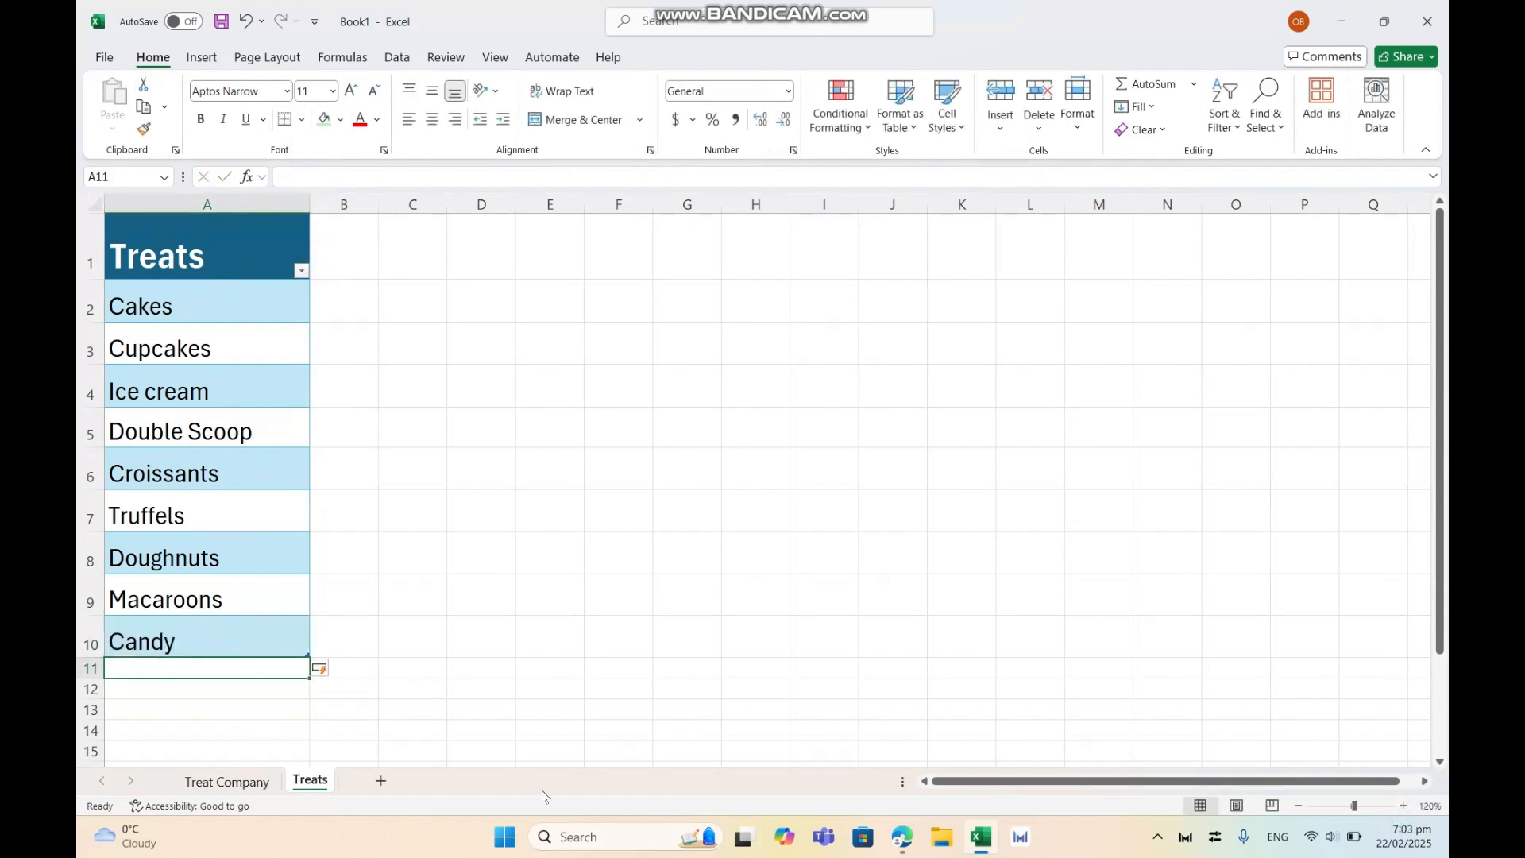
left_click(228, 782)
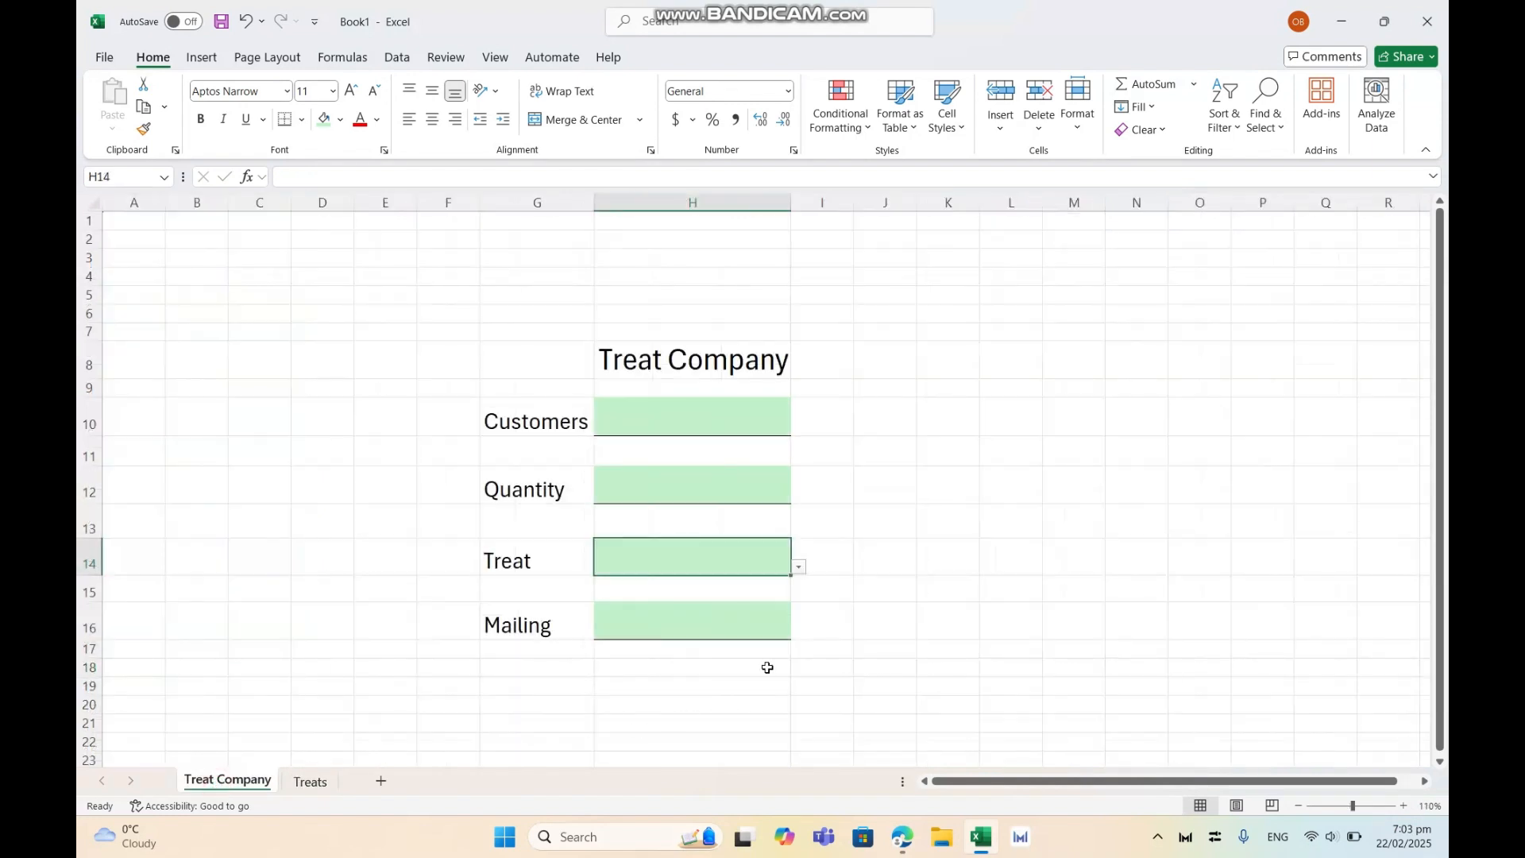
left_click(798, 567)
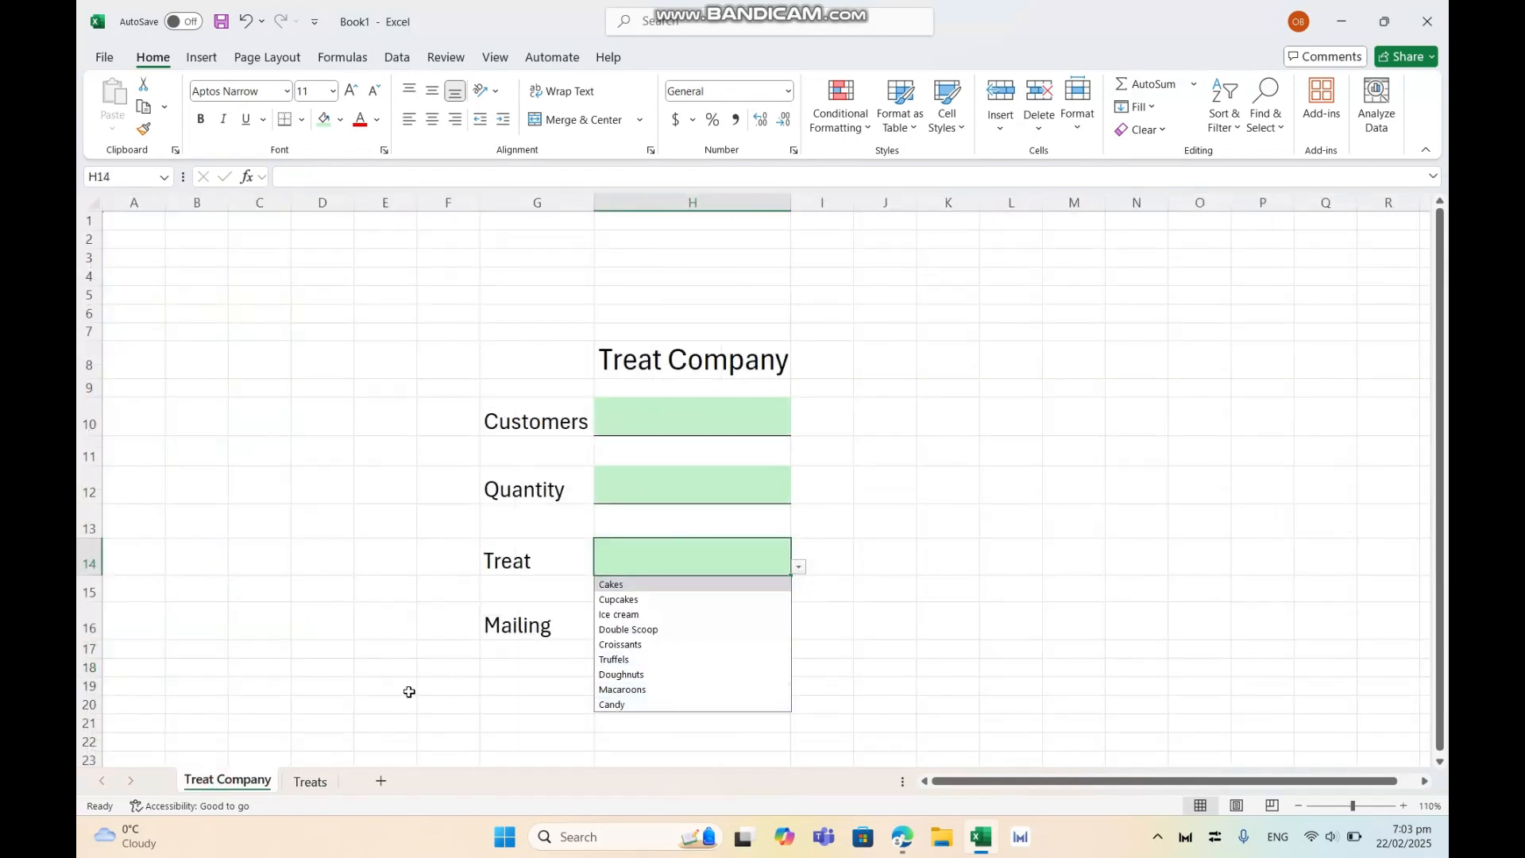
- Add list validation with the source 1, 2, 3, 4, 5, 6, 7 to the Quantity cell H12, and check its dropdown choices
left_click(407, 691)
left_click(687, 490)
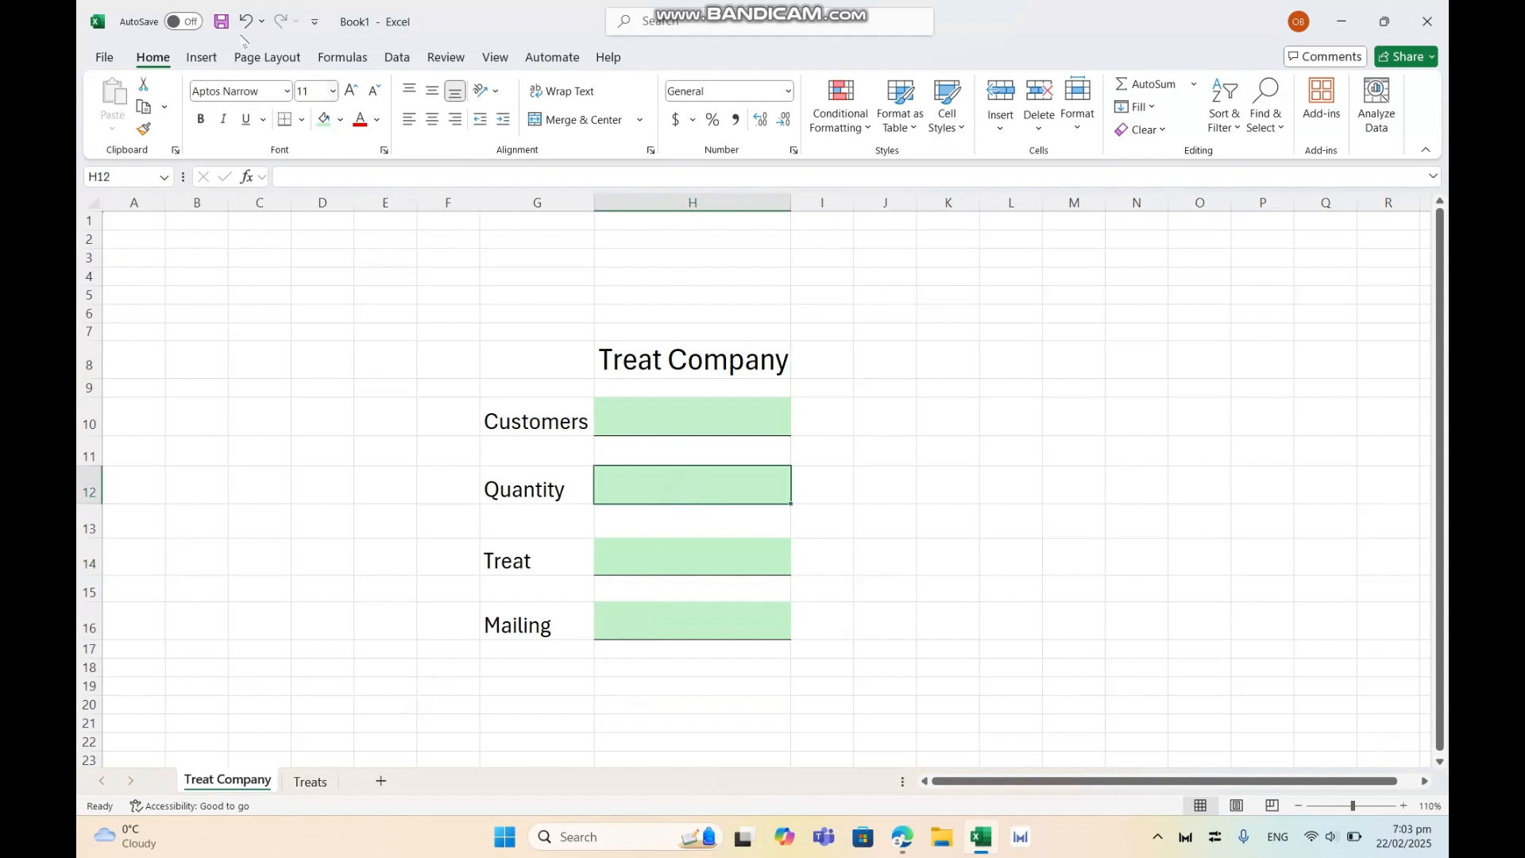
left_click(400, 57)
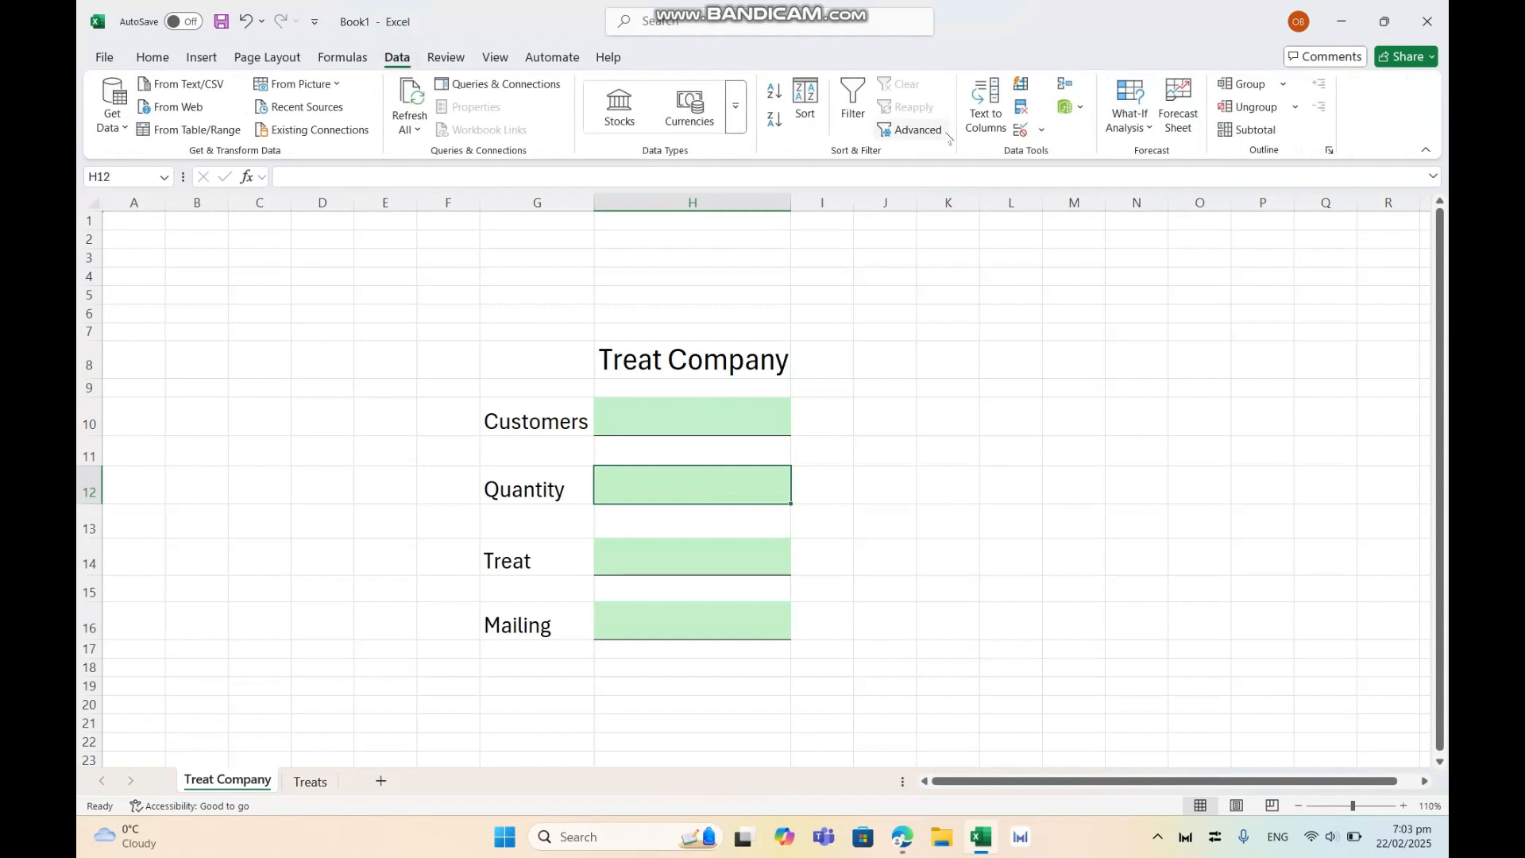
left_click(1023, 131)
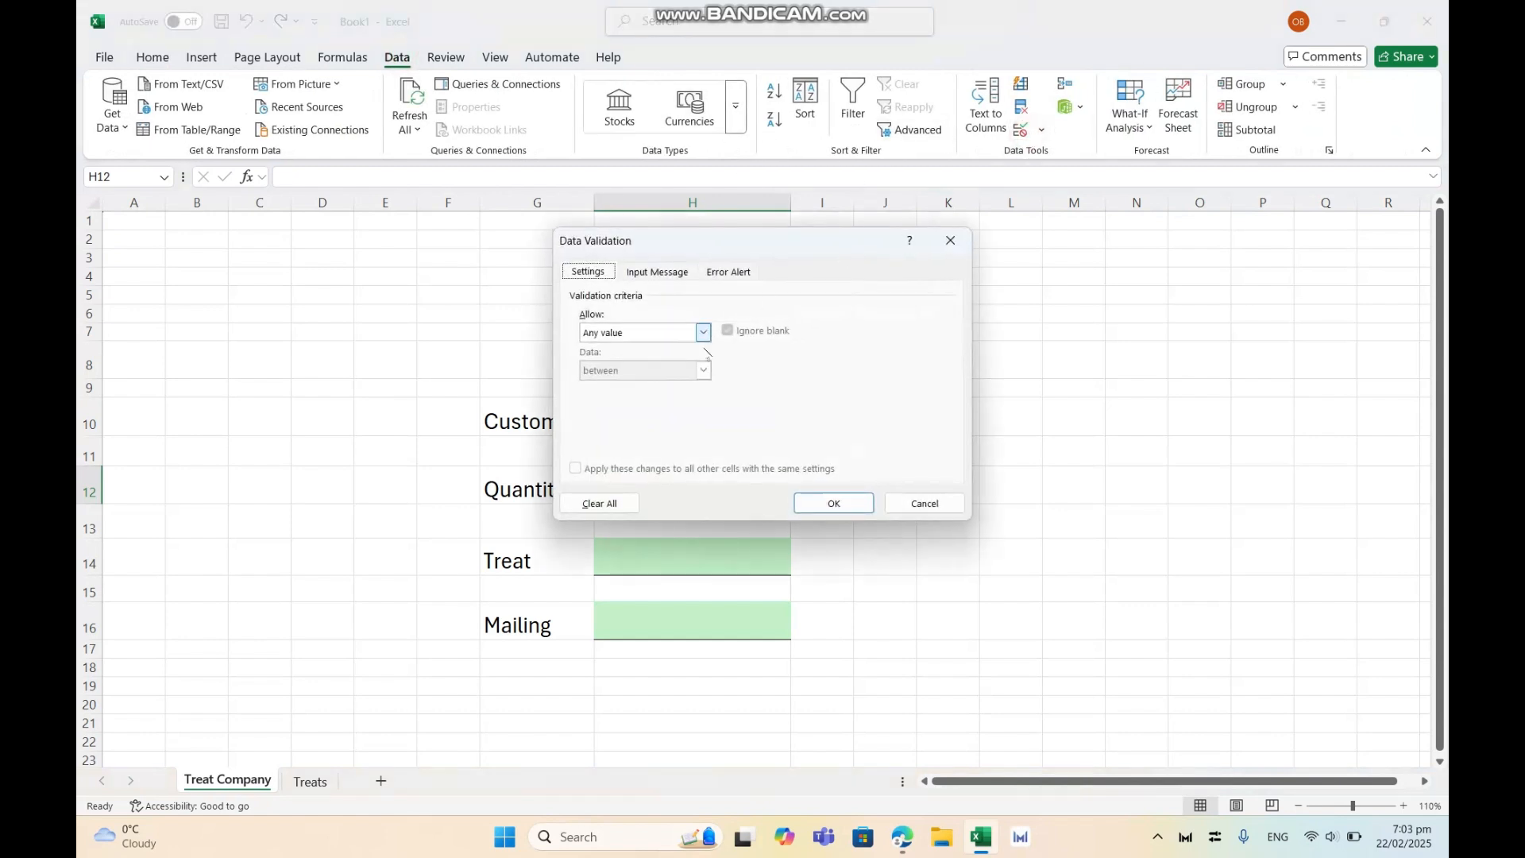
left_click(704, 338)
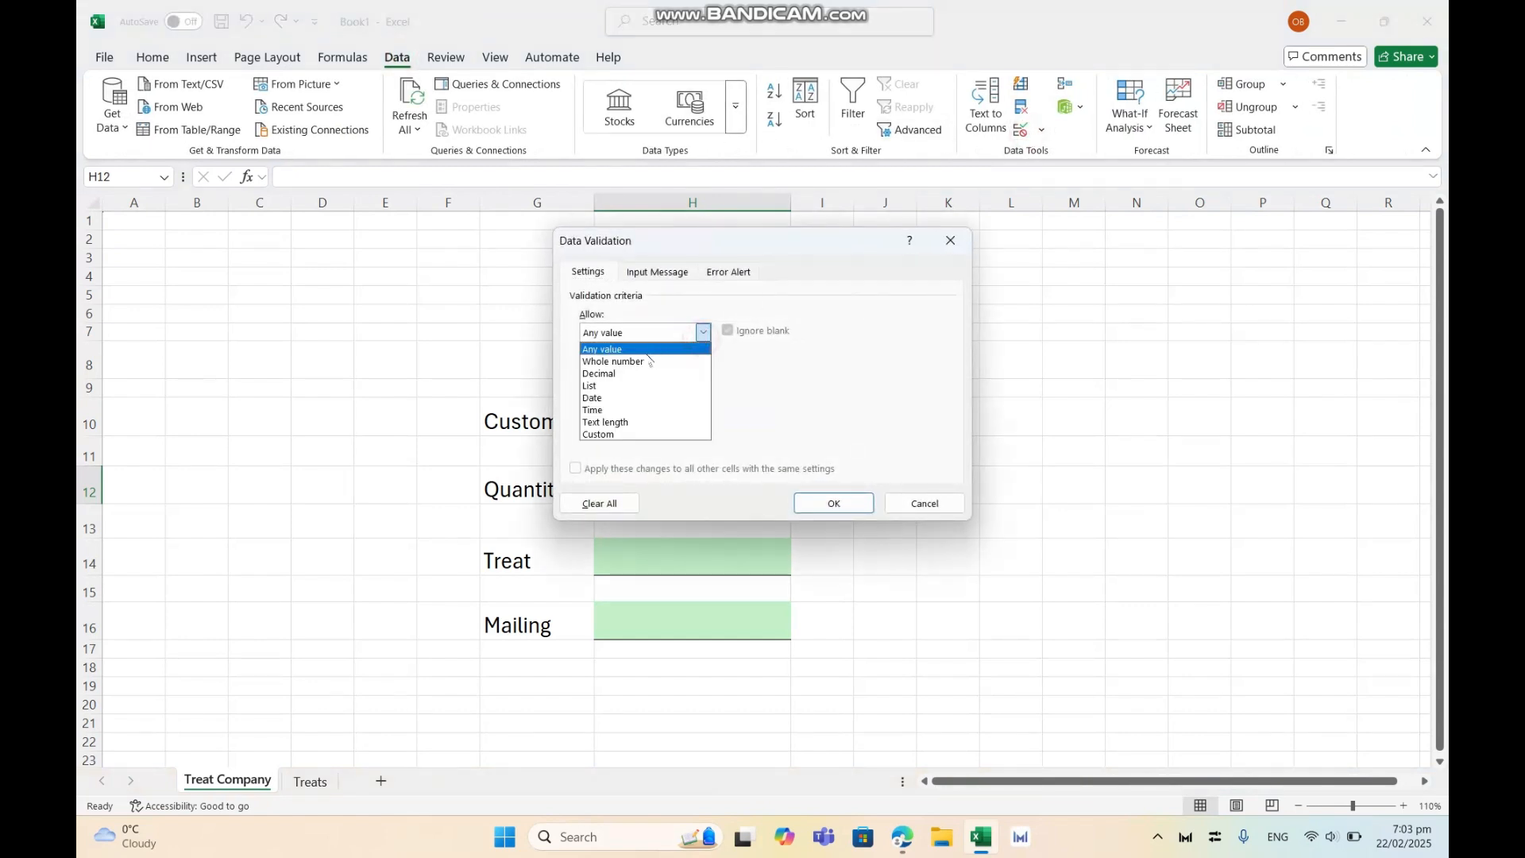
left_click(604, 388)
left_click(697, 406)
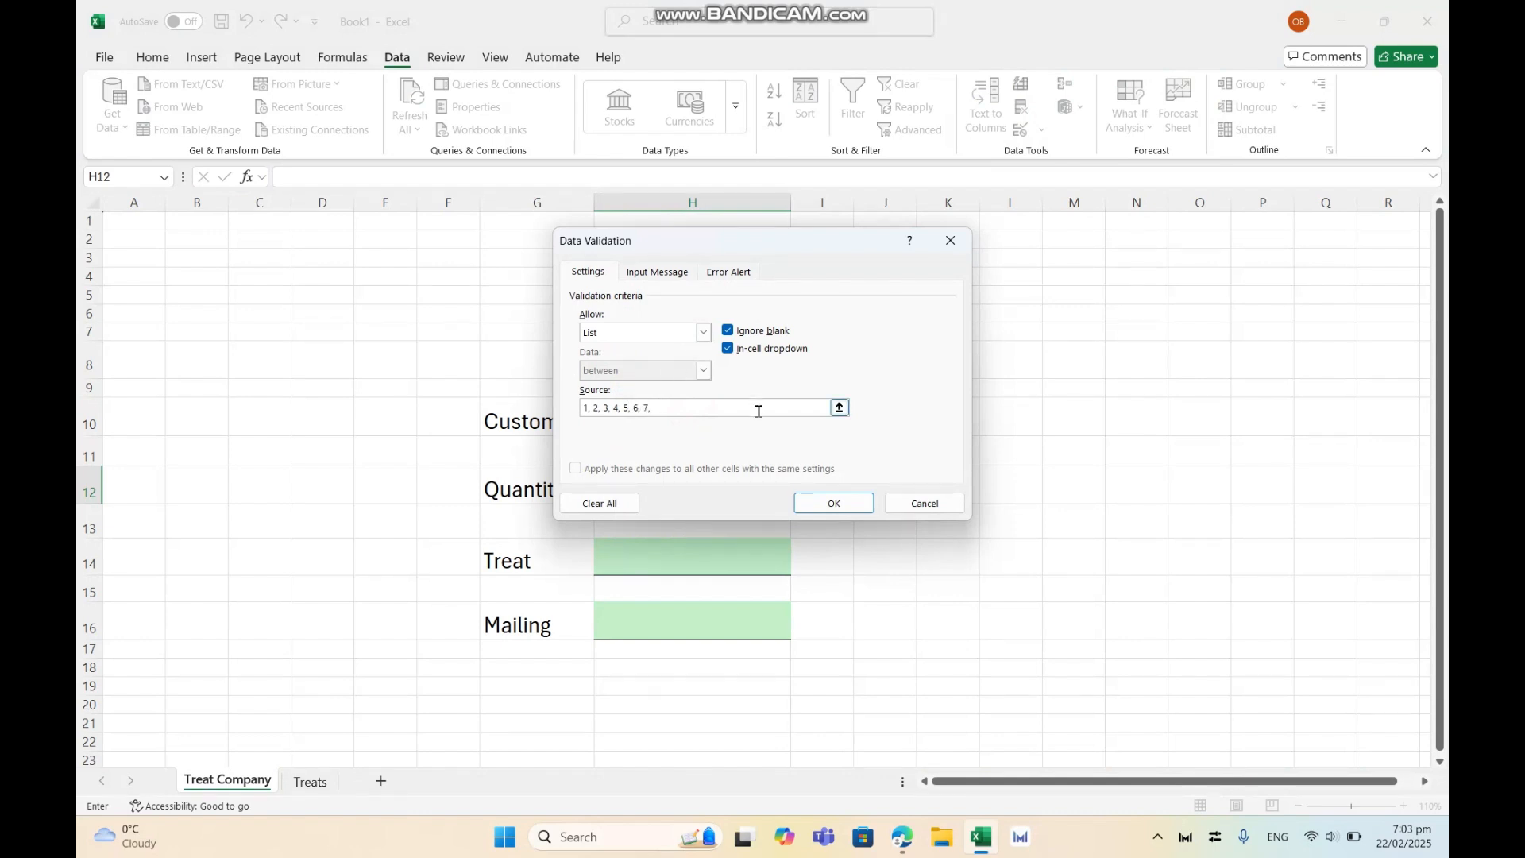
left_click(834, 503)
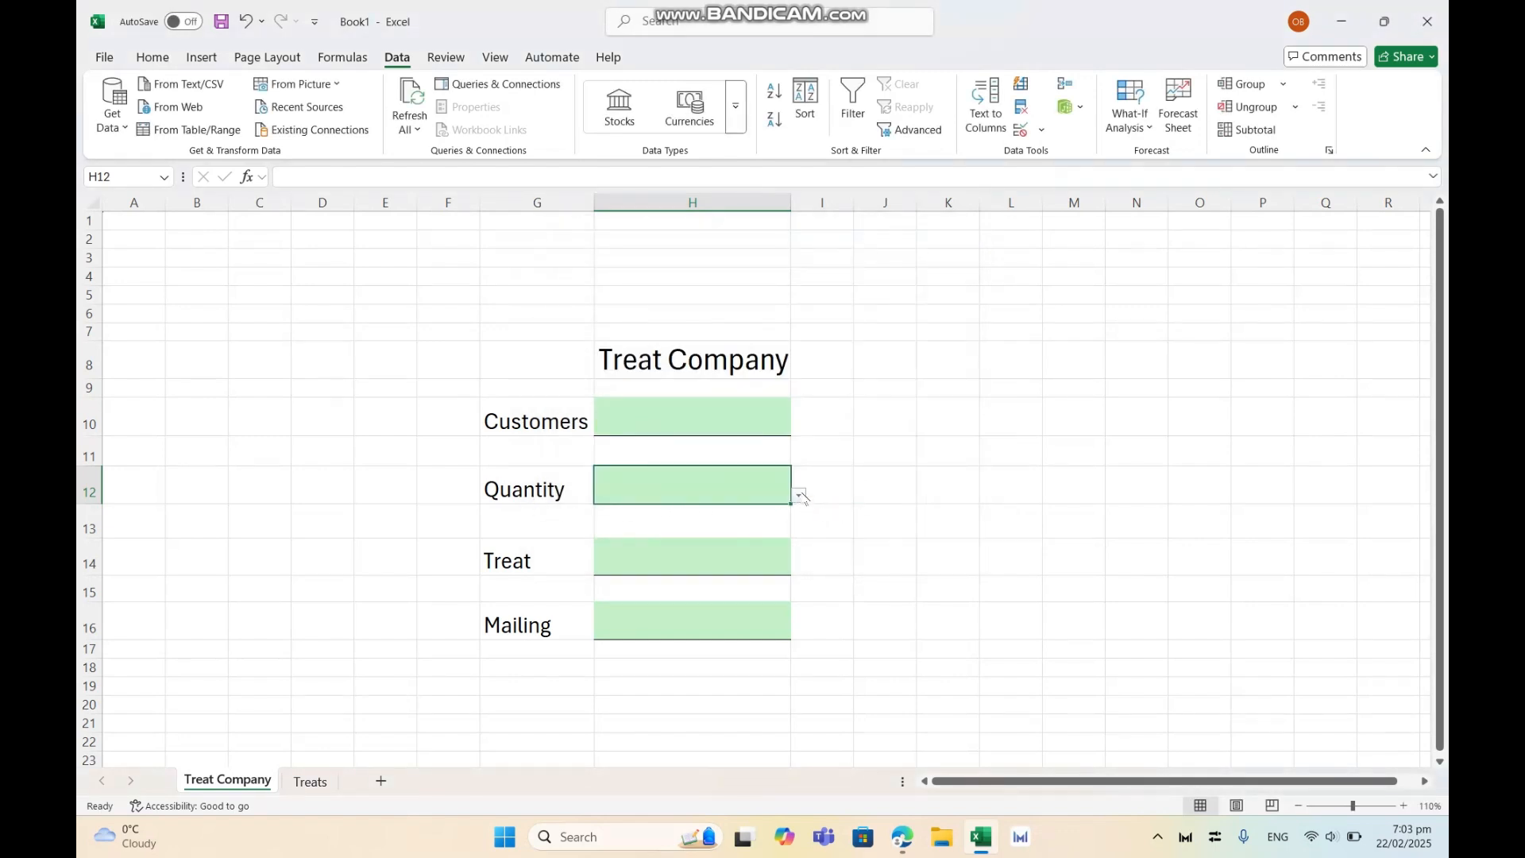
left_click(800, 495)
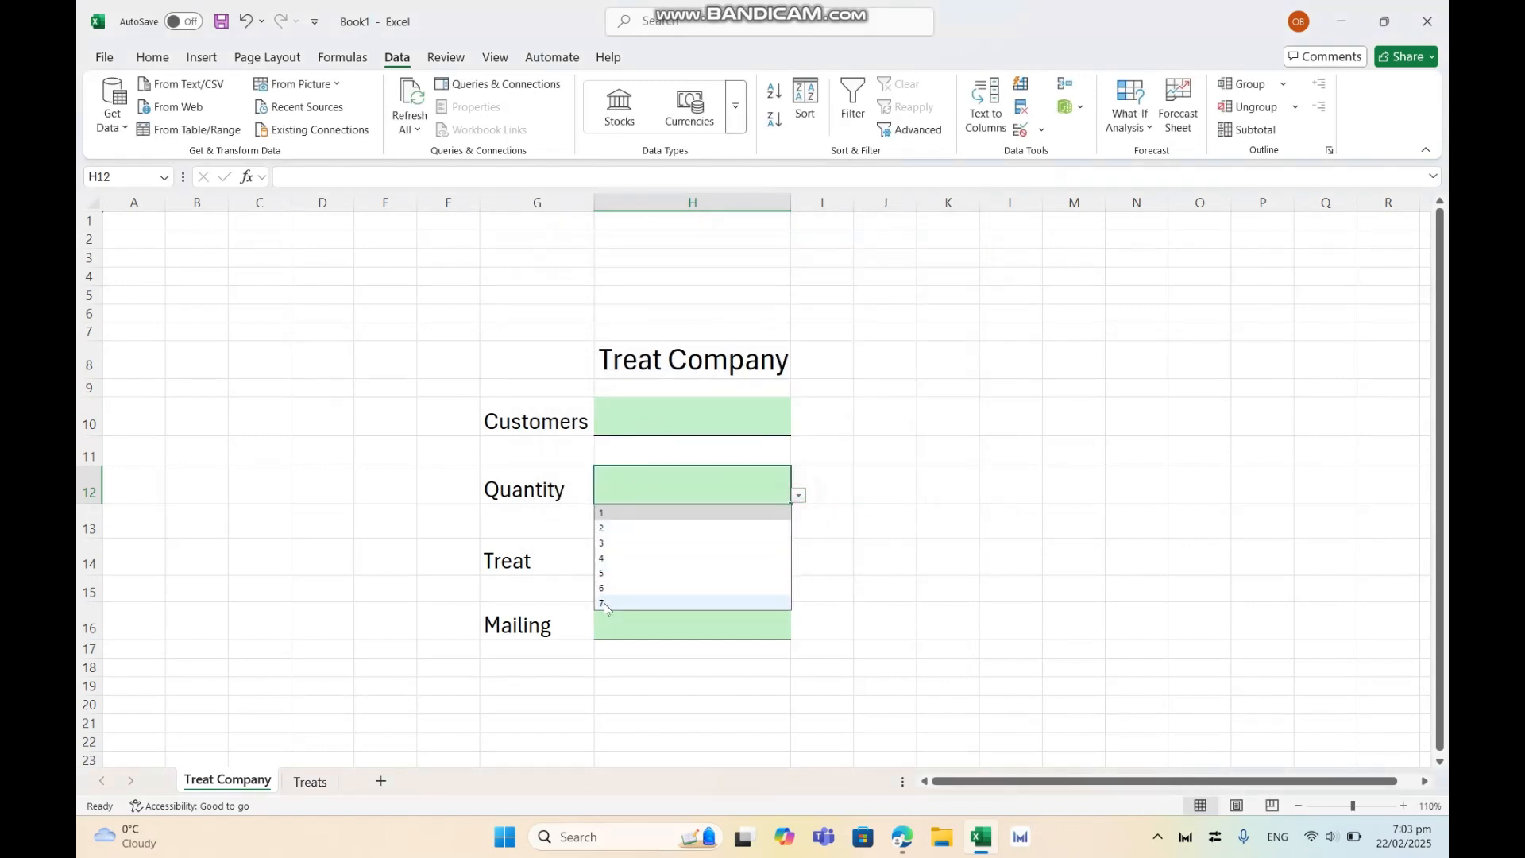
- Try to enter 8 in the Quantity cell H12, and review the choices its dropdown offers
left_click(674, 492)
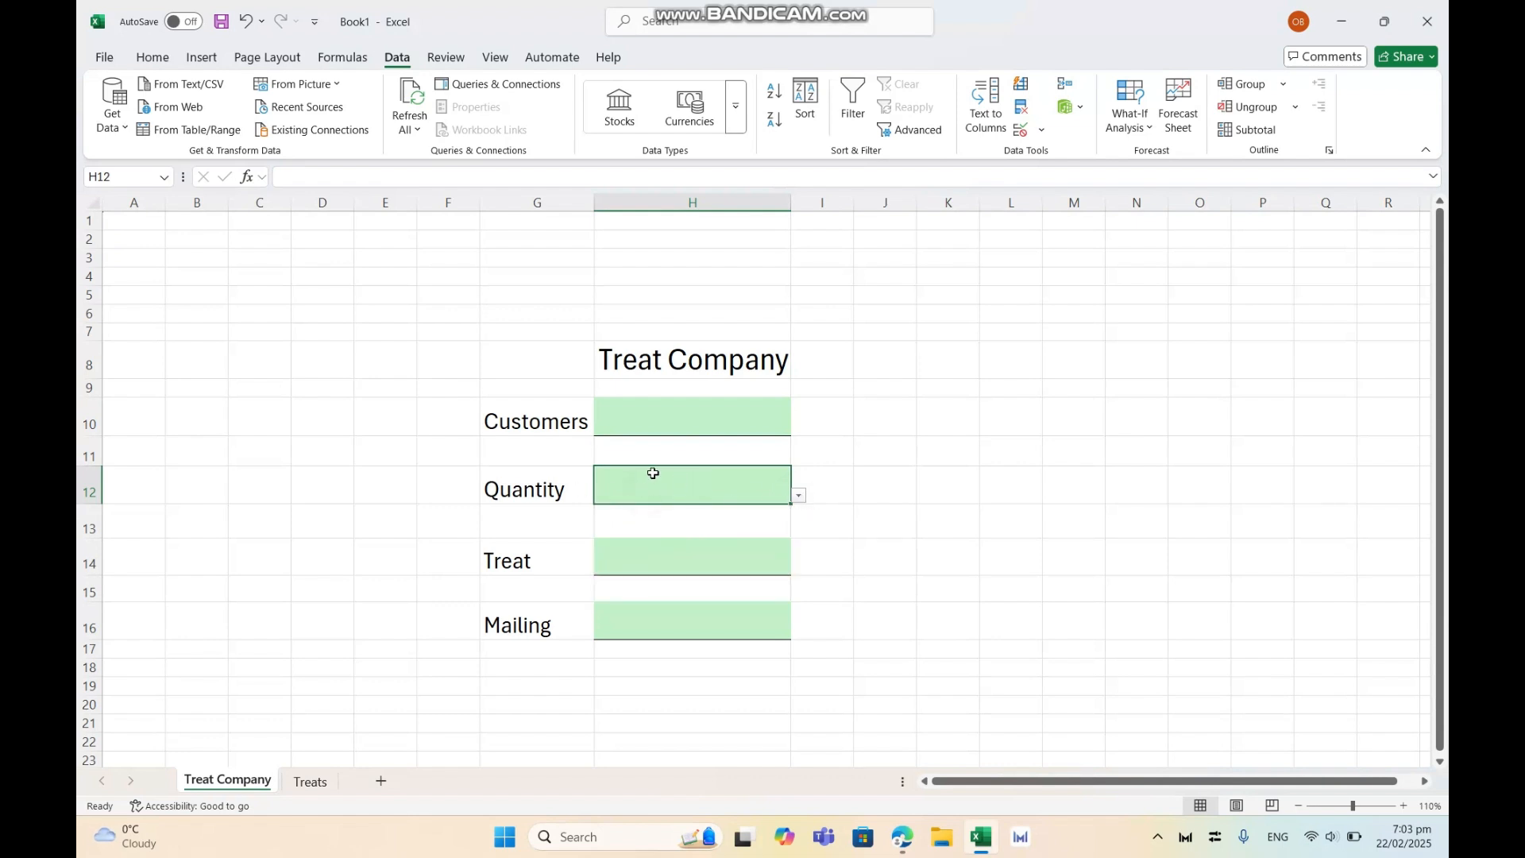
type("8")
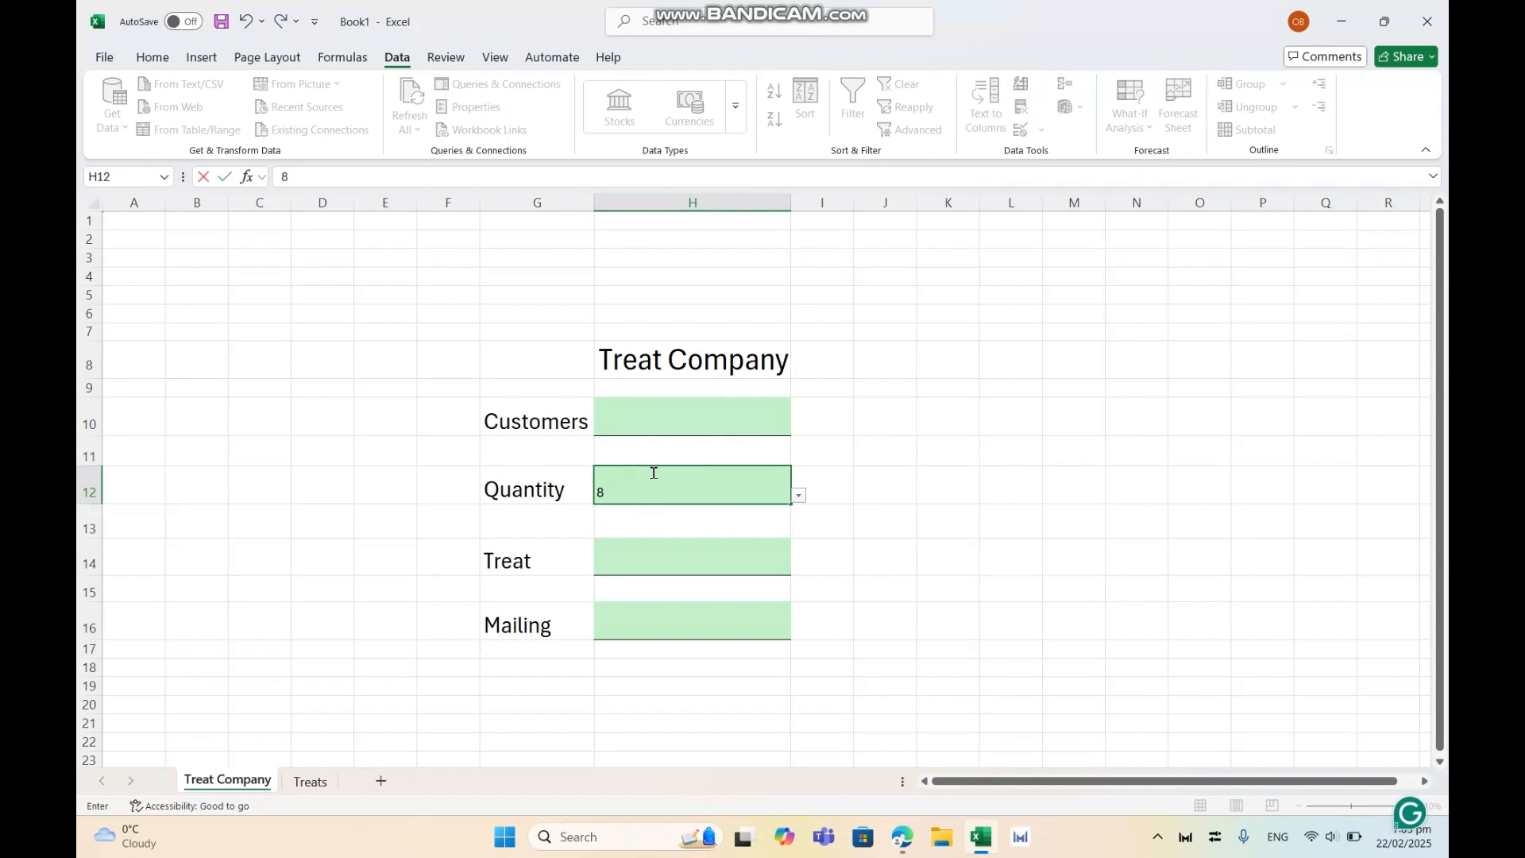
key("Return")
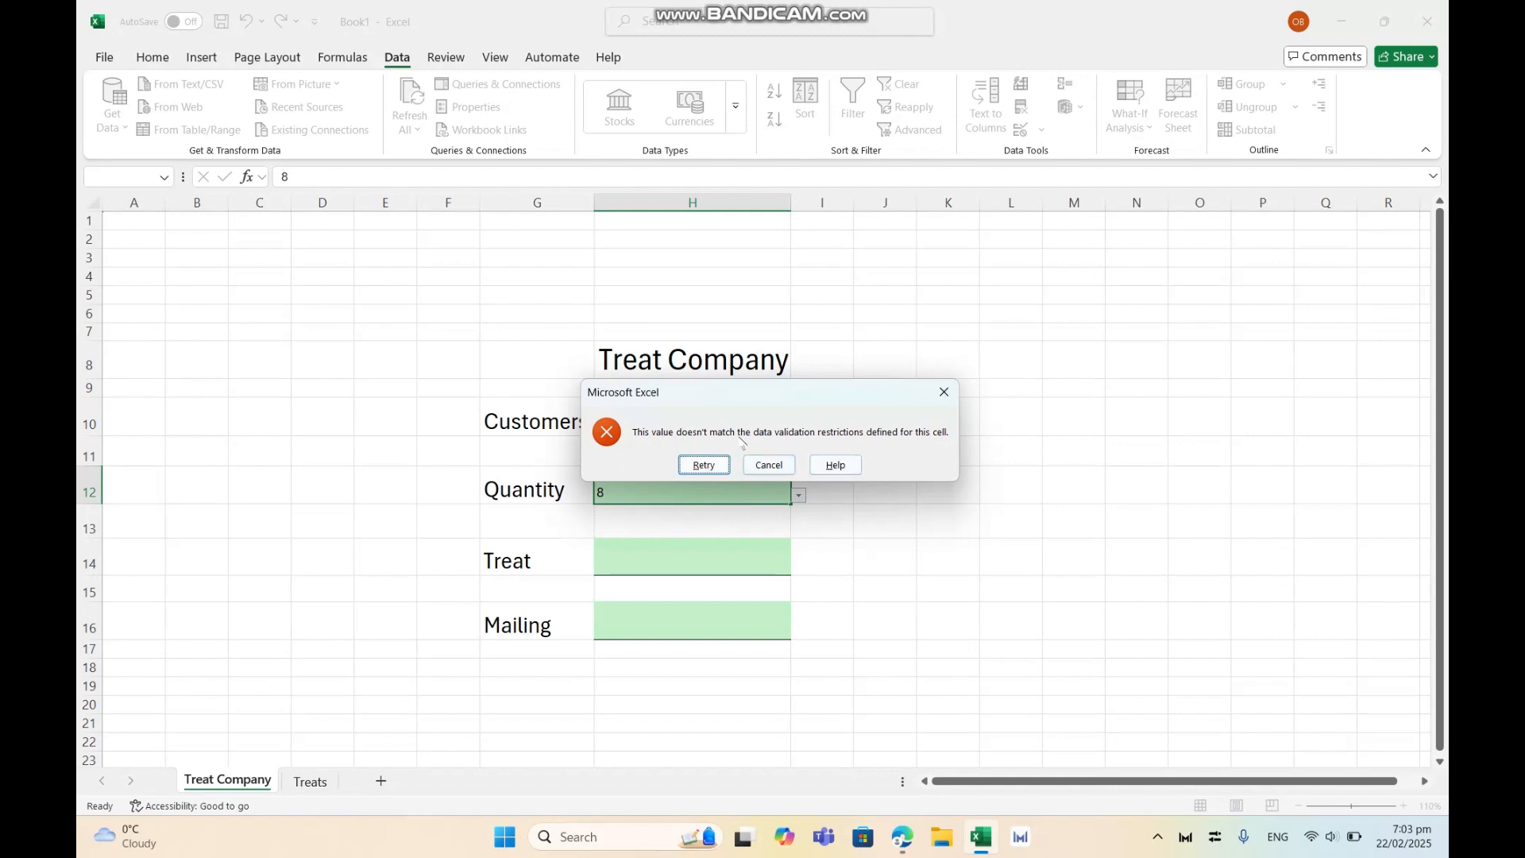
left_click(949, 395)
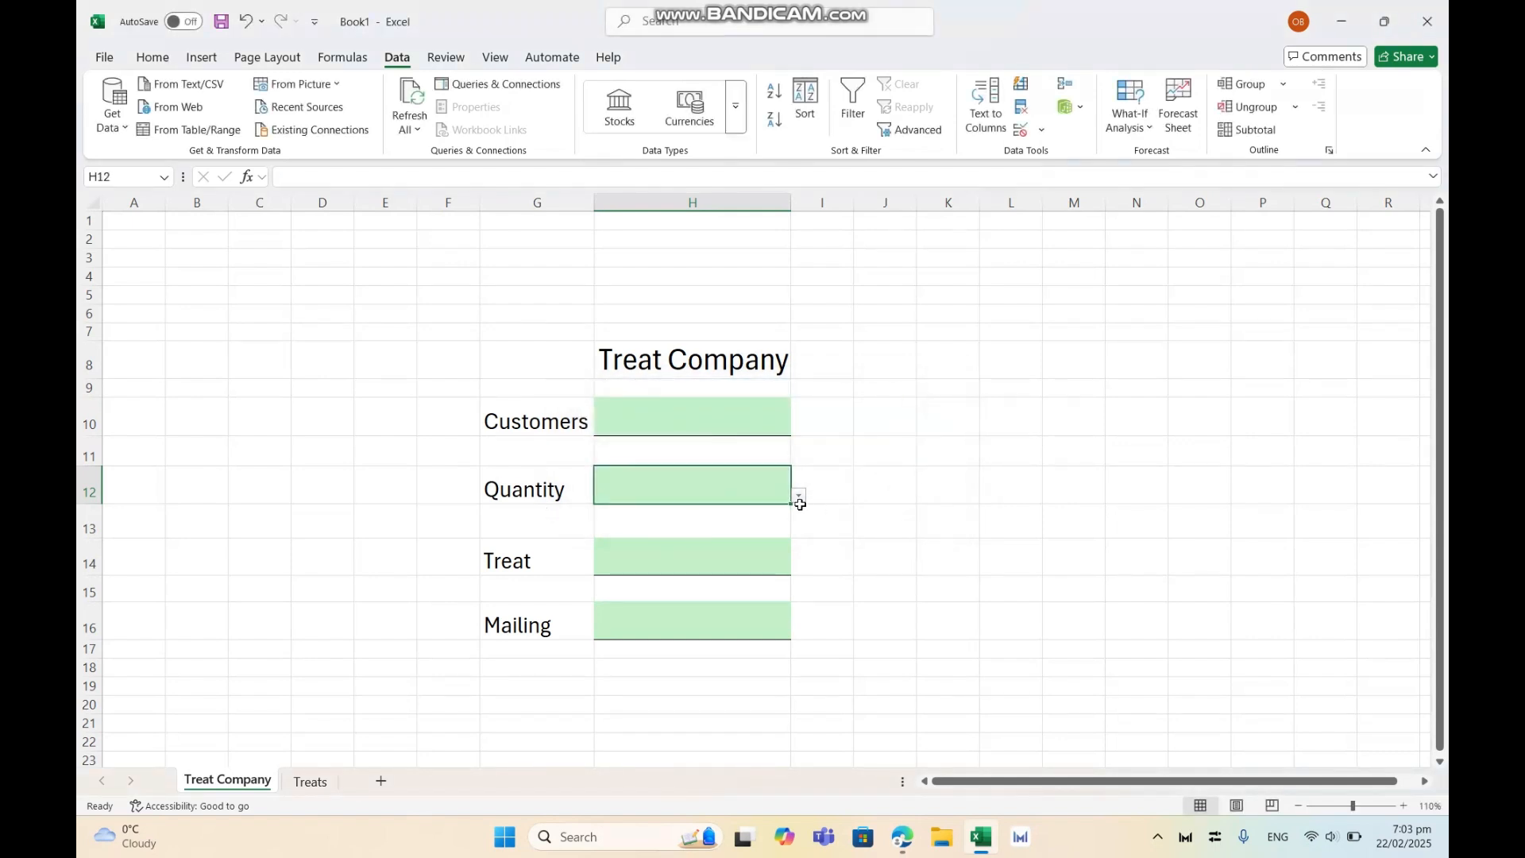
left_click(798, 495)
left_click(799, 495)
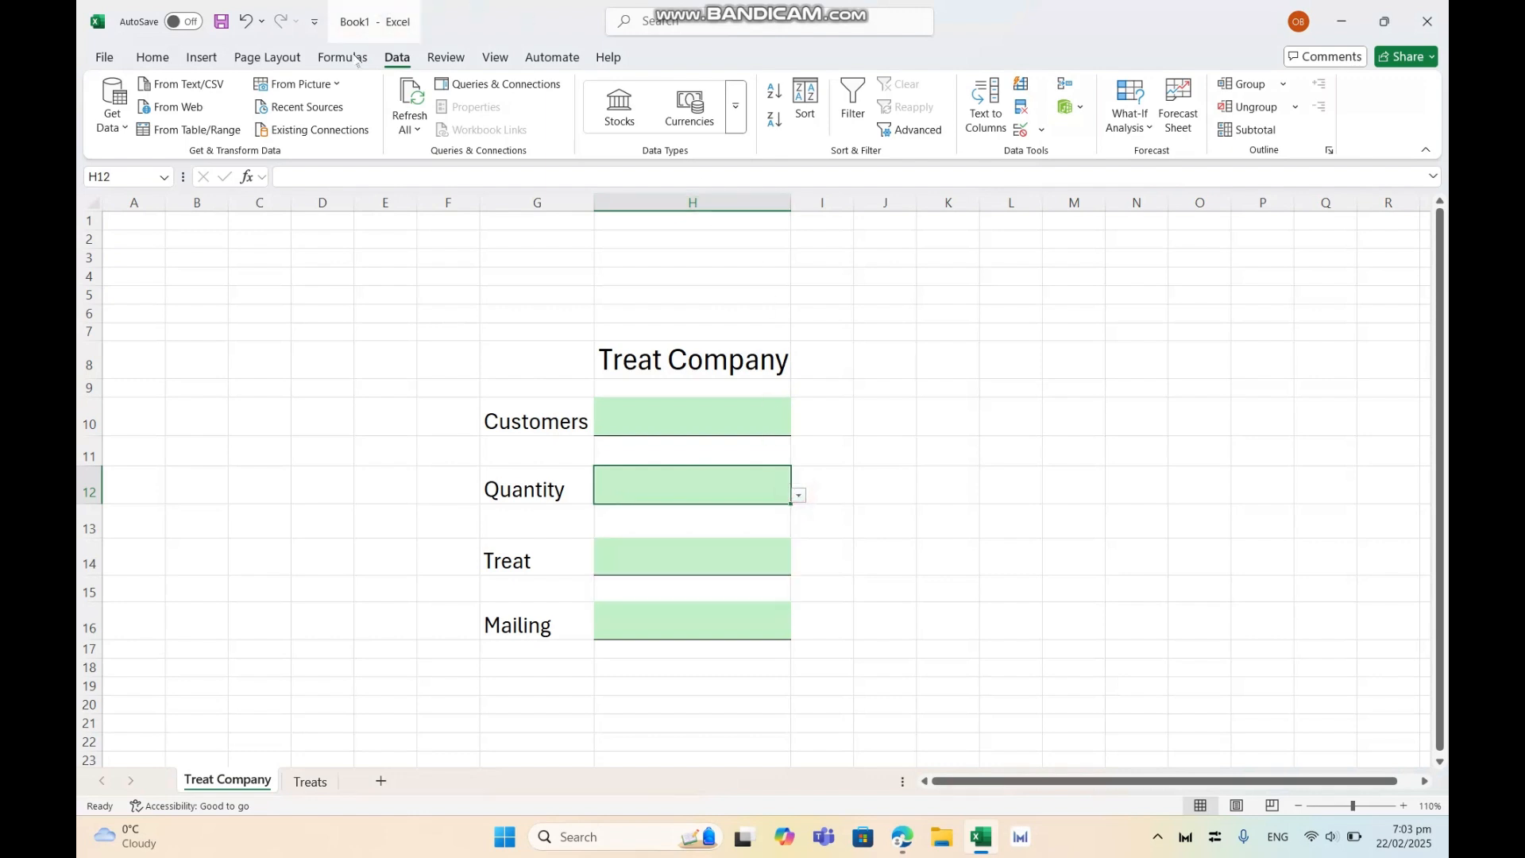
left_click(798, 494)
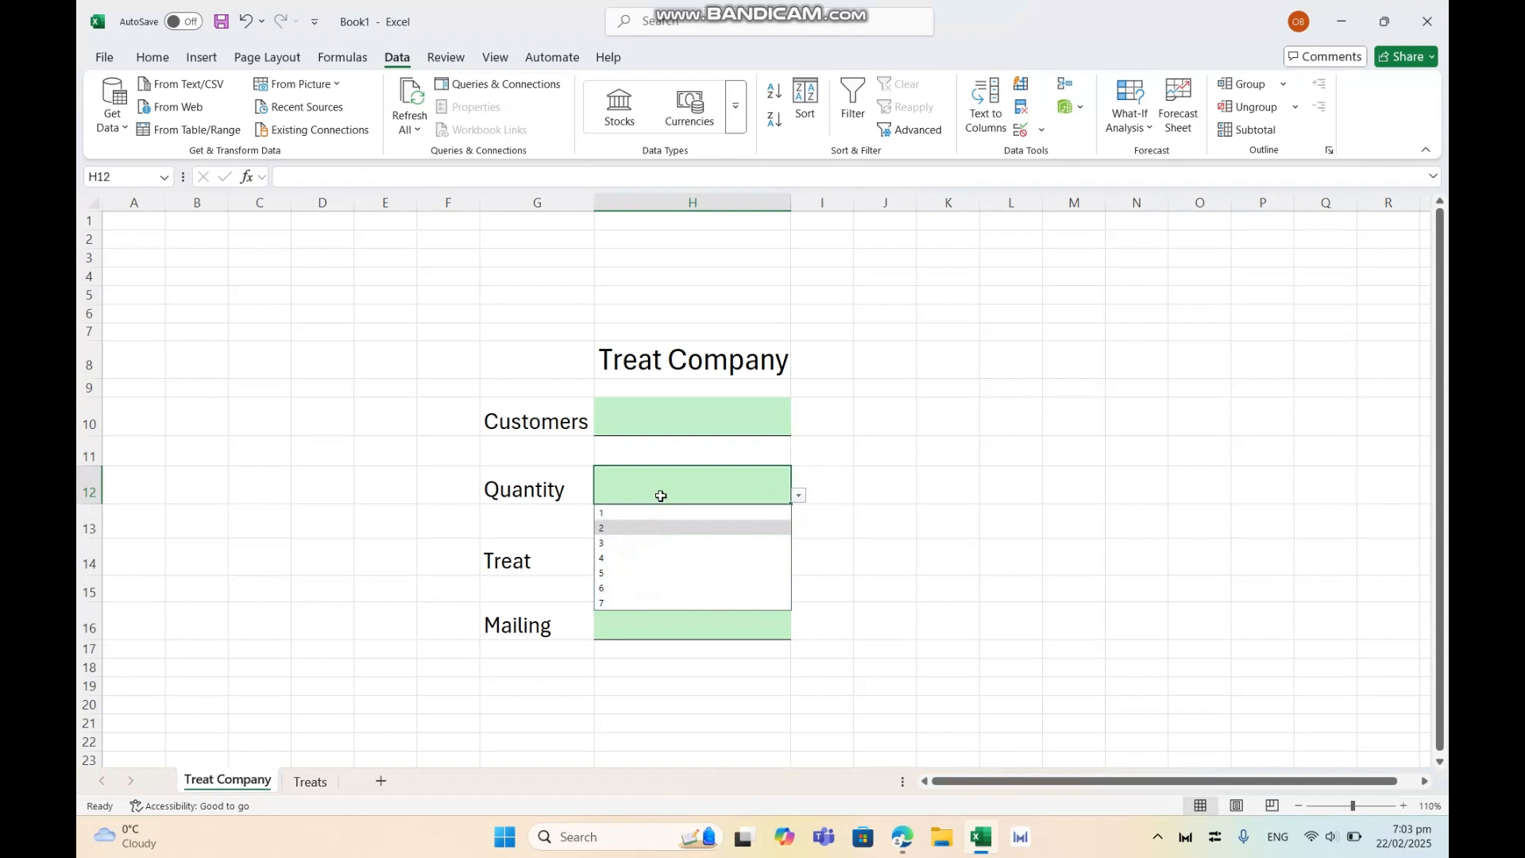
left_click(449, 364)
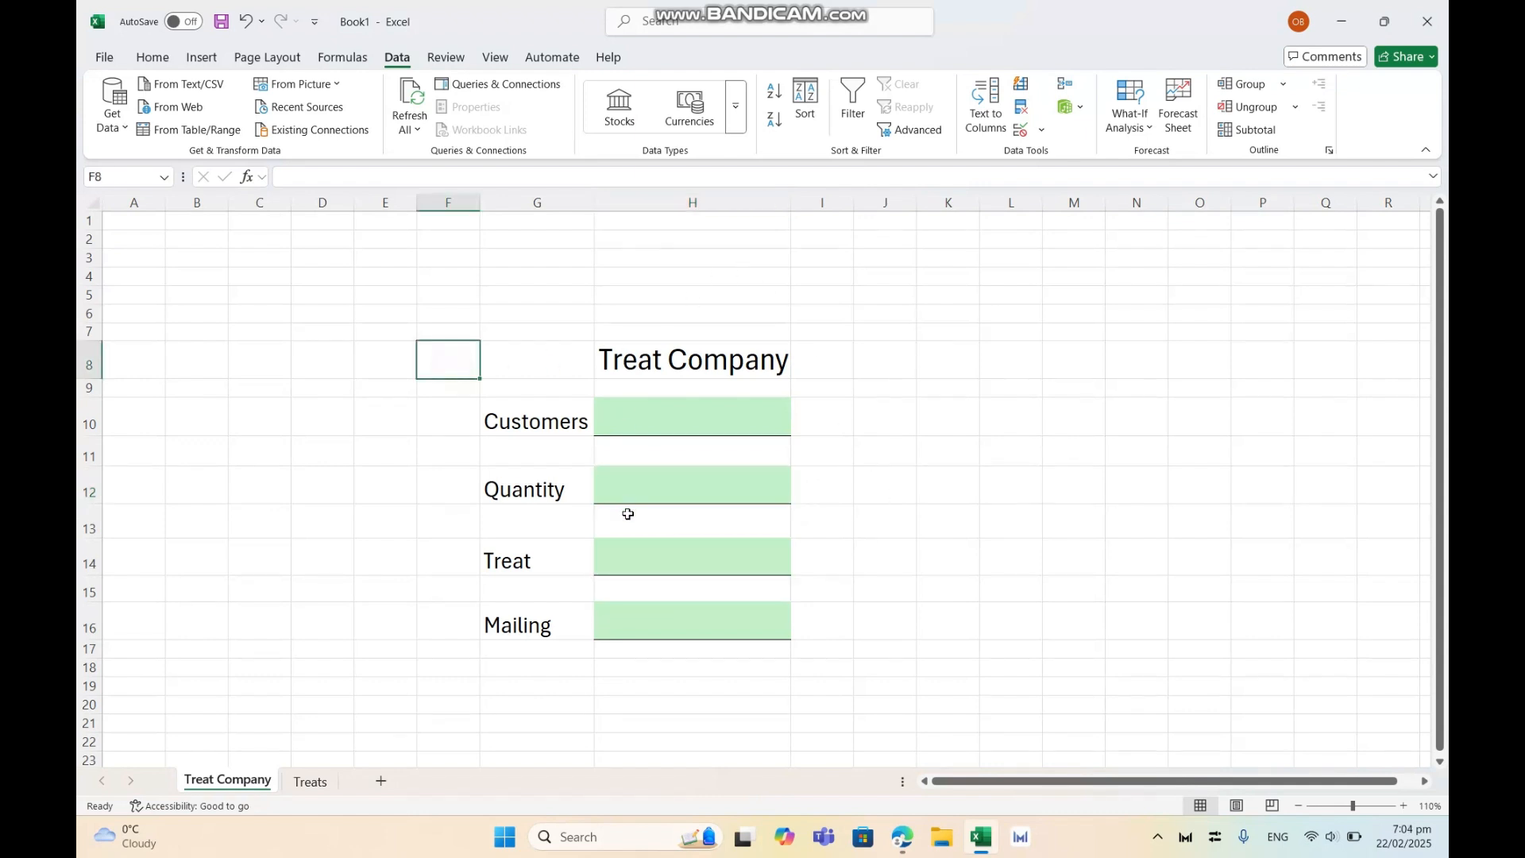
- Turn off the error alert for invalid data in the data validation of the Quantity cell H12
left_click(632, 481)
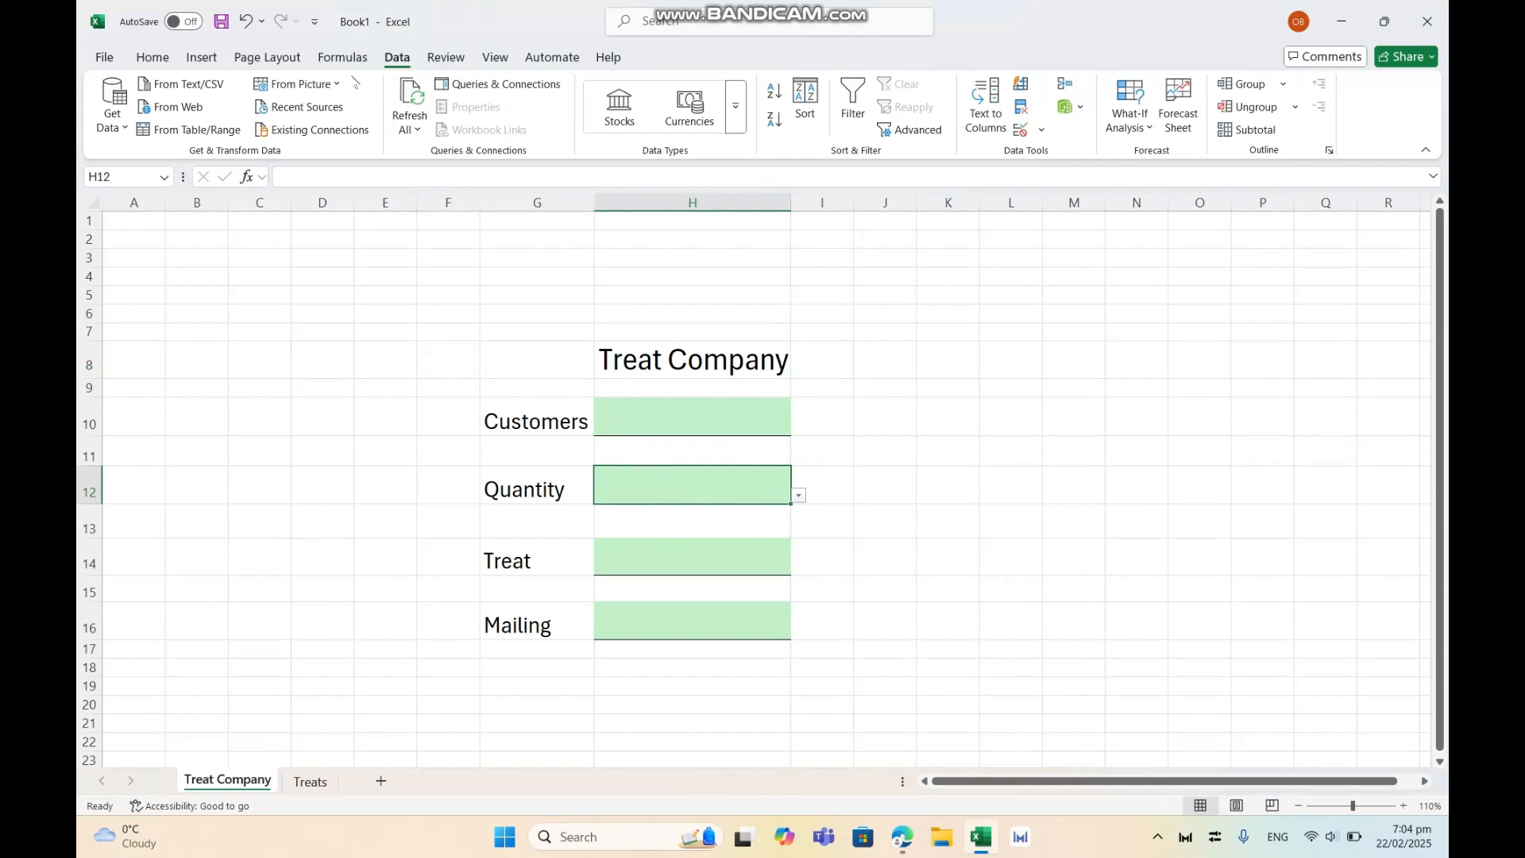
left_click(1020, 131)
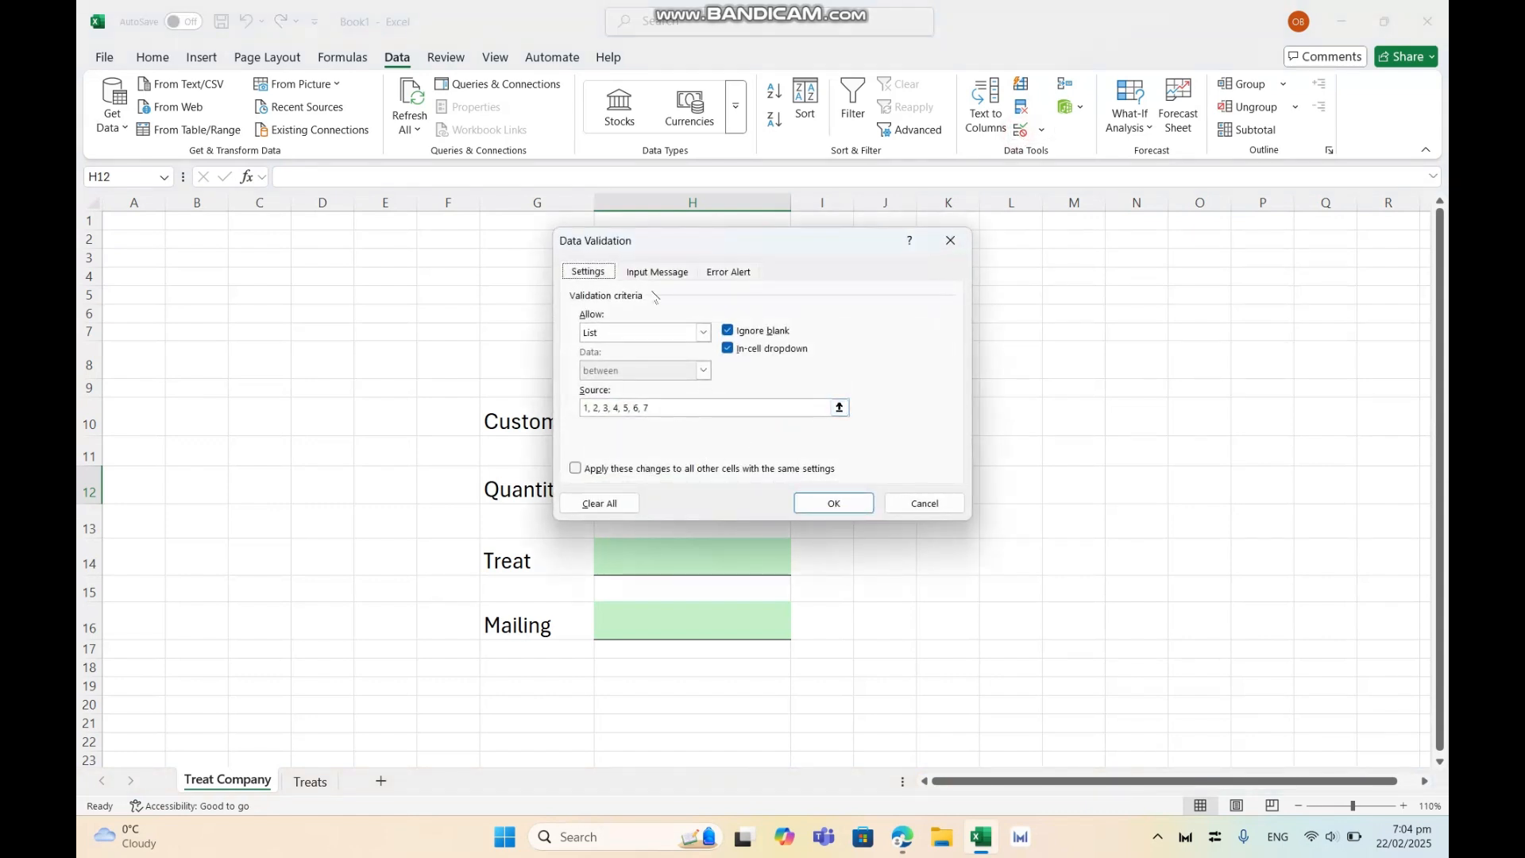
left_click(728, 273)
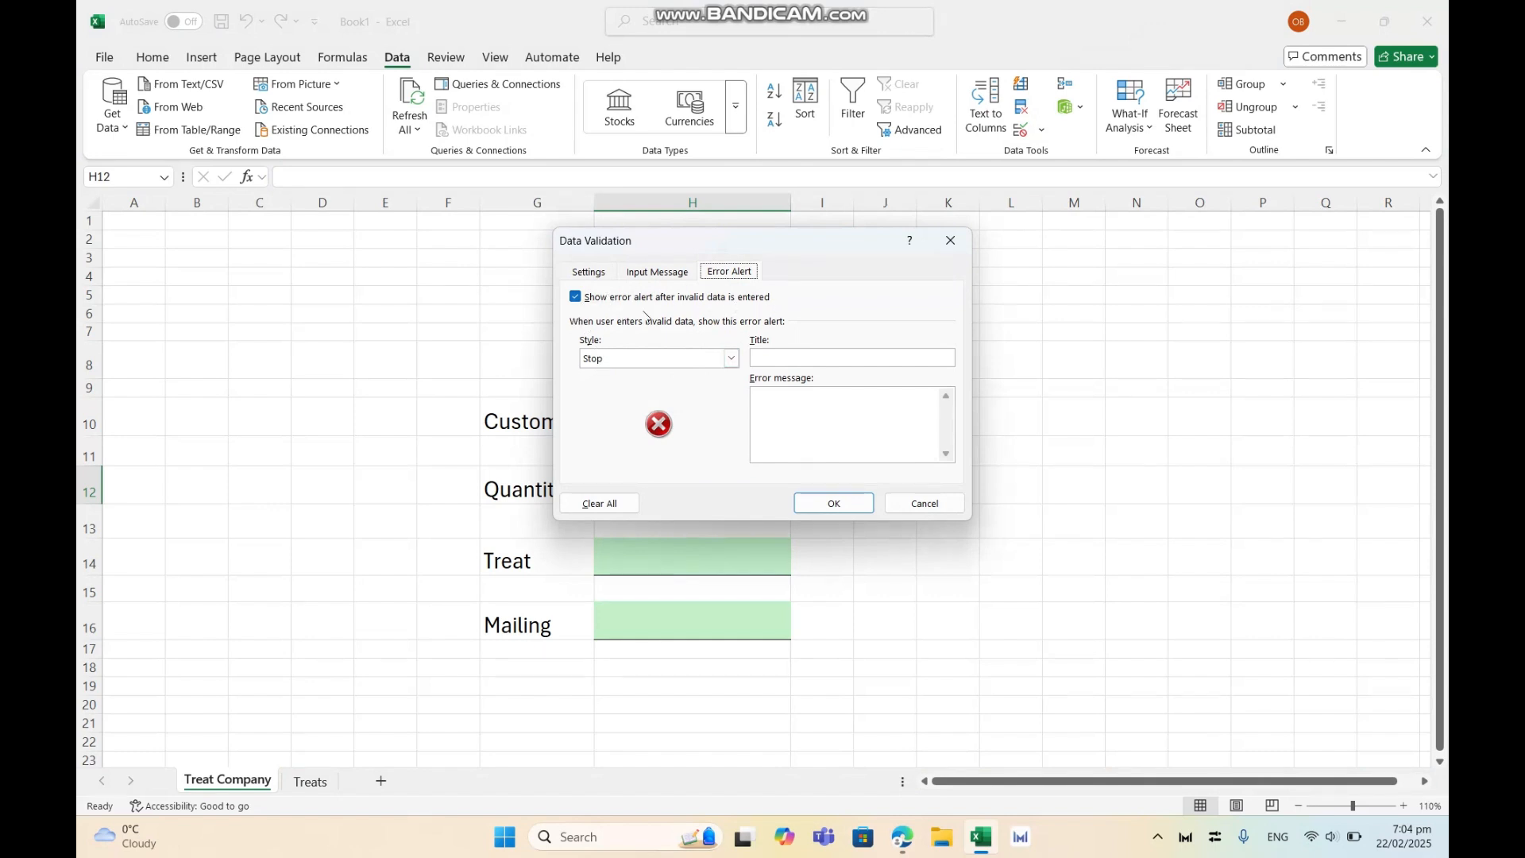
left_click(577, 297)
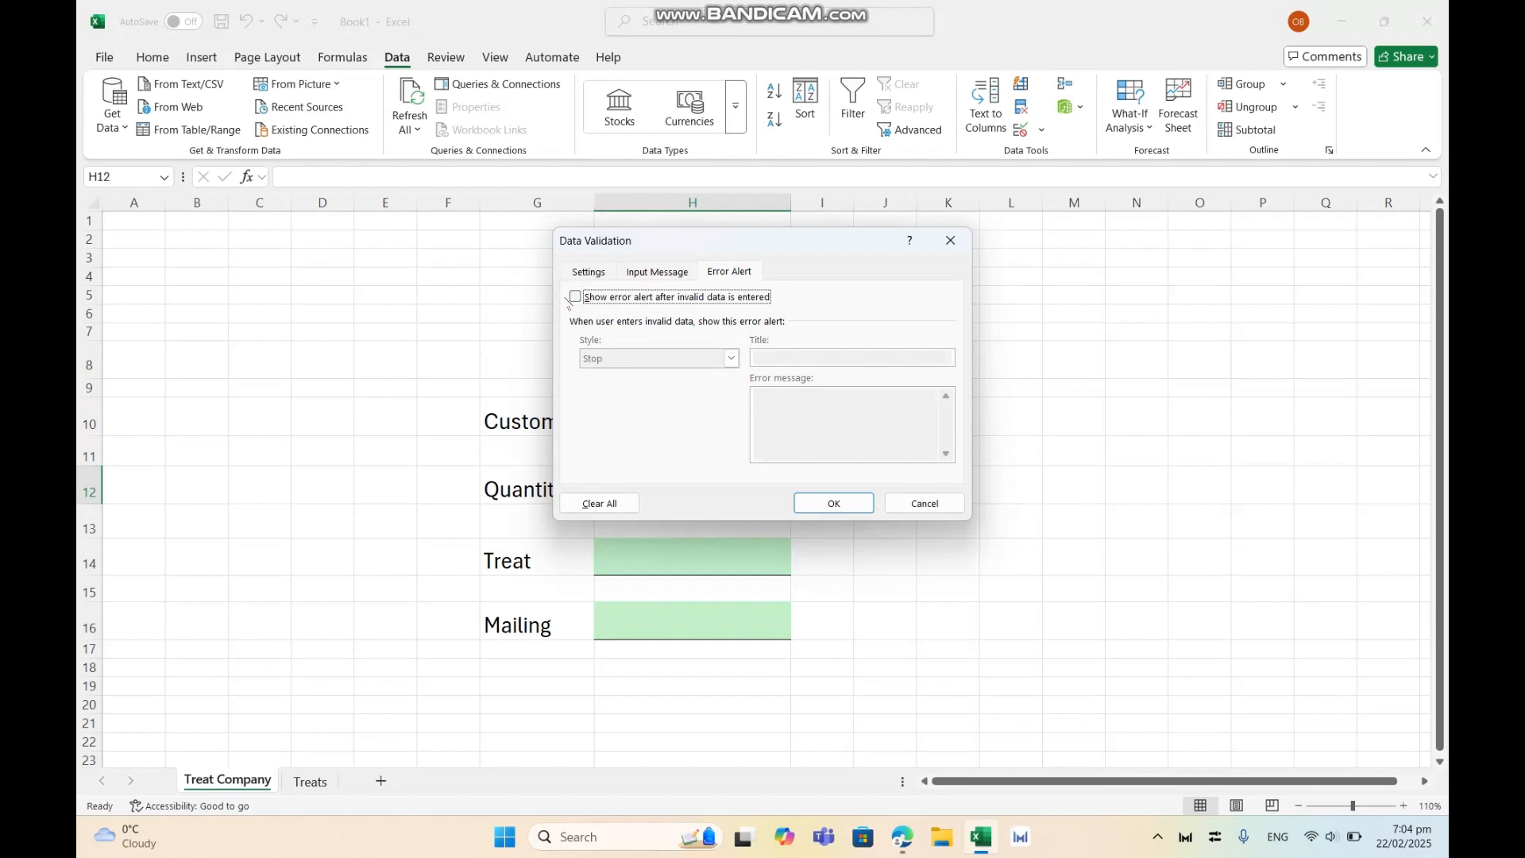
left_click(834, 503)
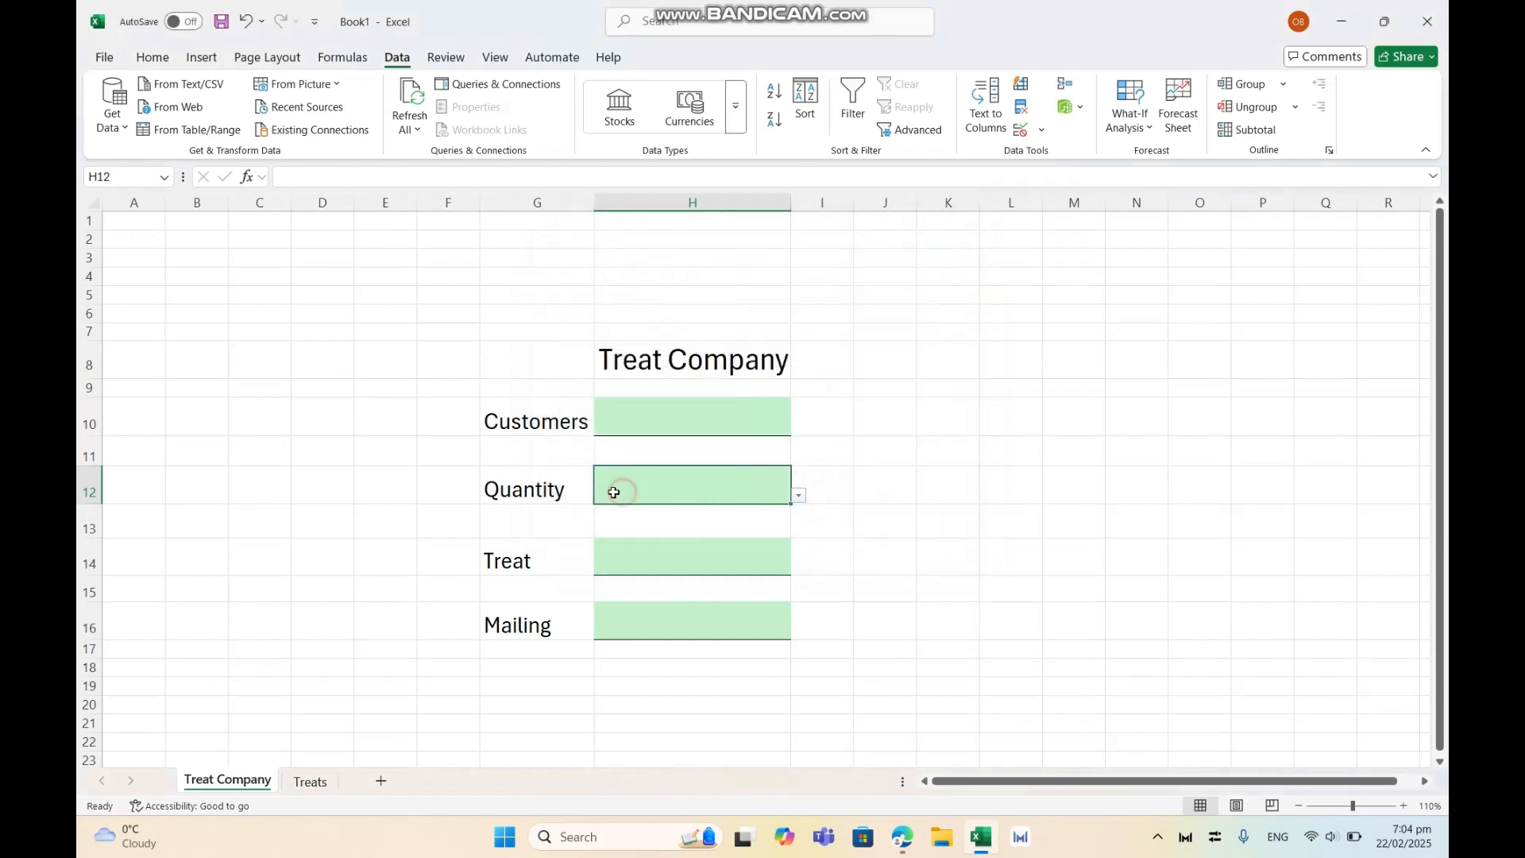
- Enter 20, a value outside the dropdown list, in the Quantity cell H12
double_click(609, 484)
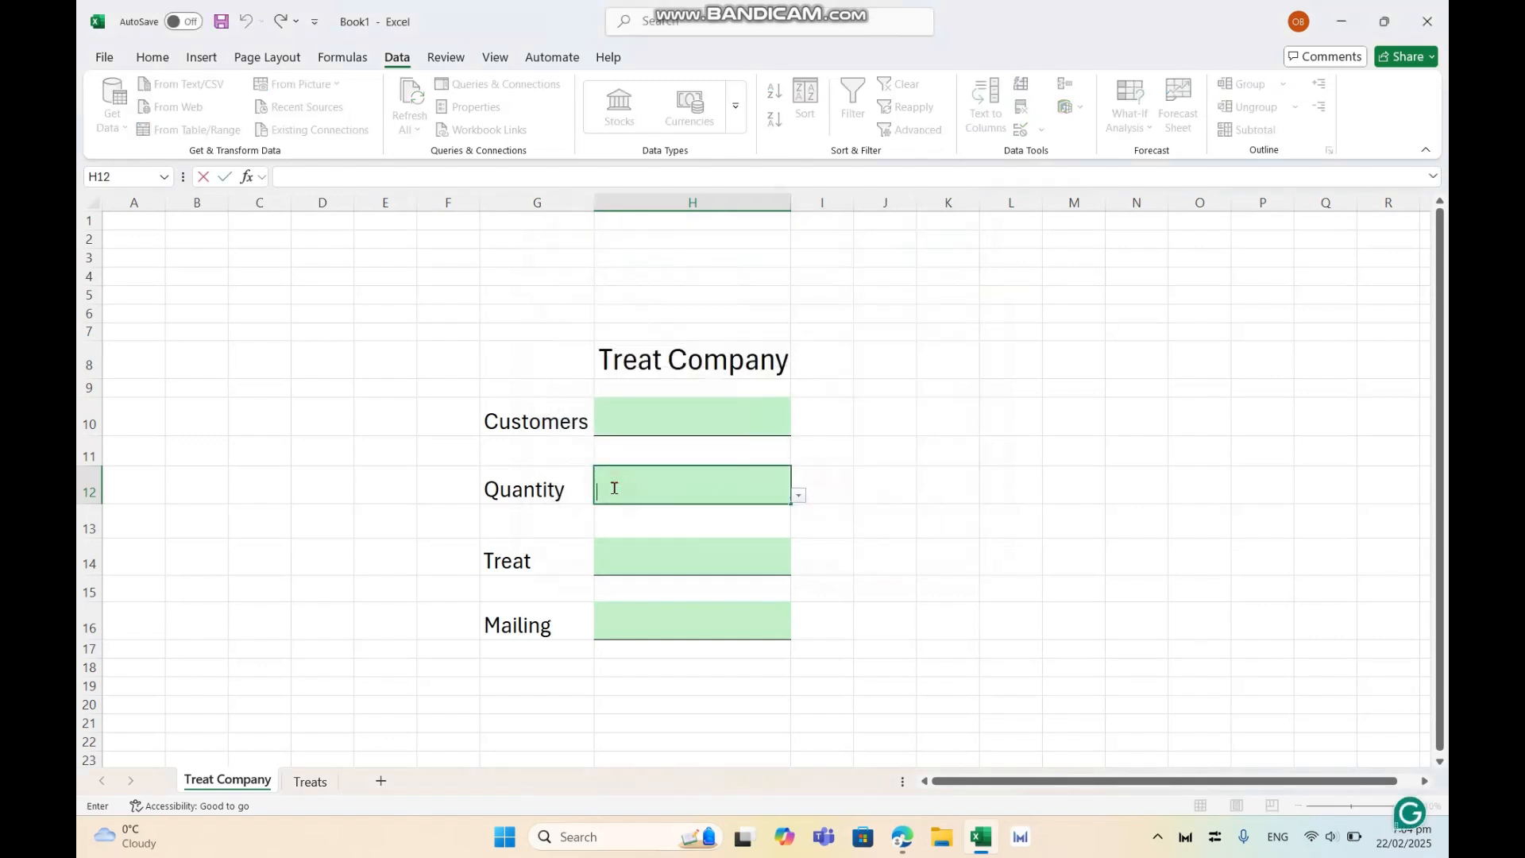
type("20")
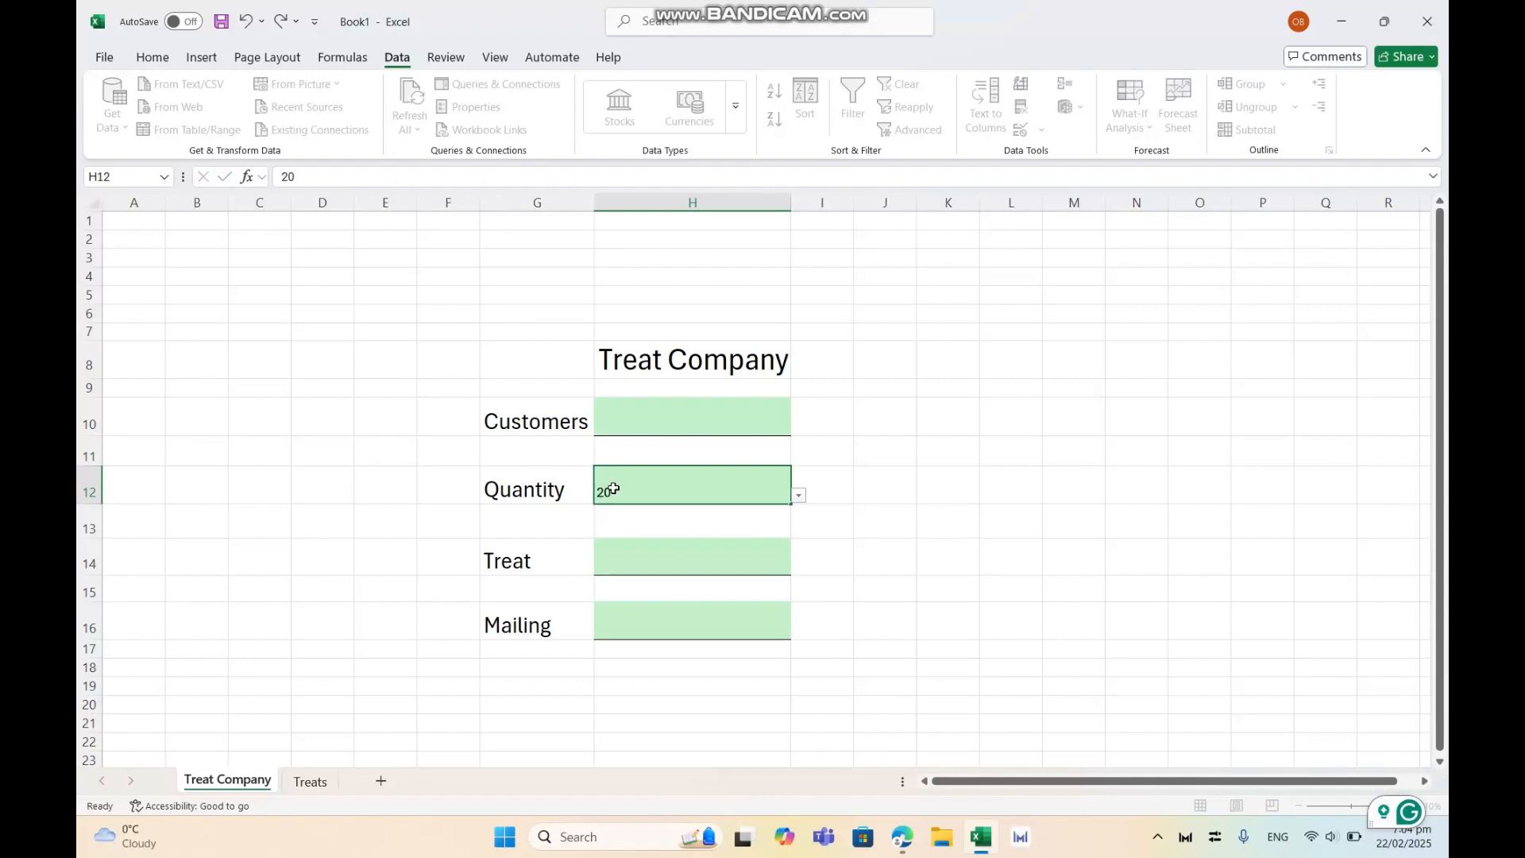
key("Return")
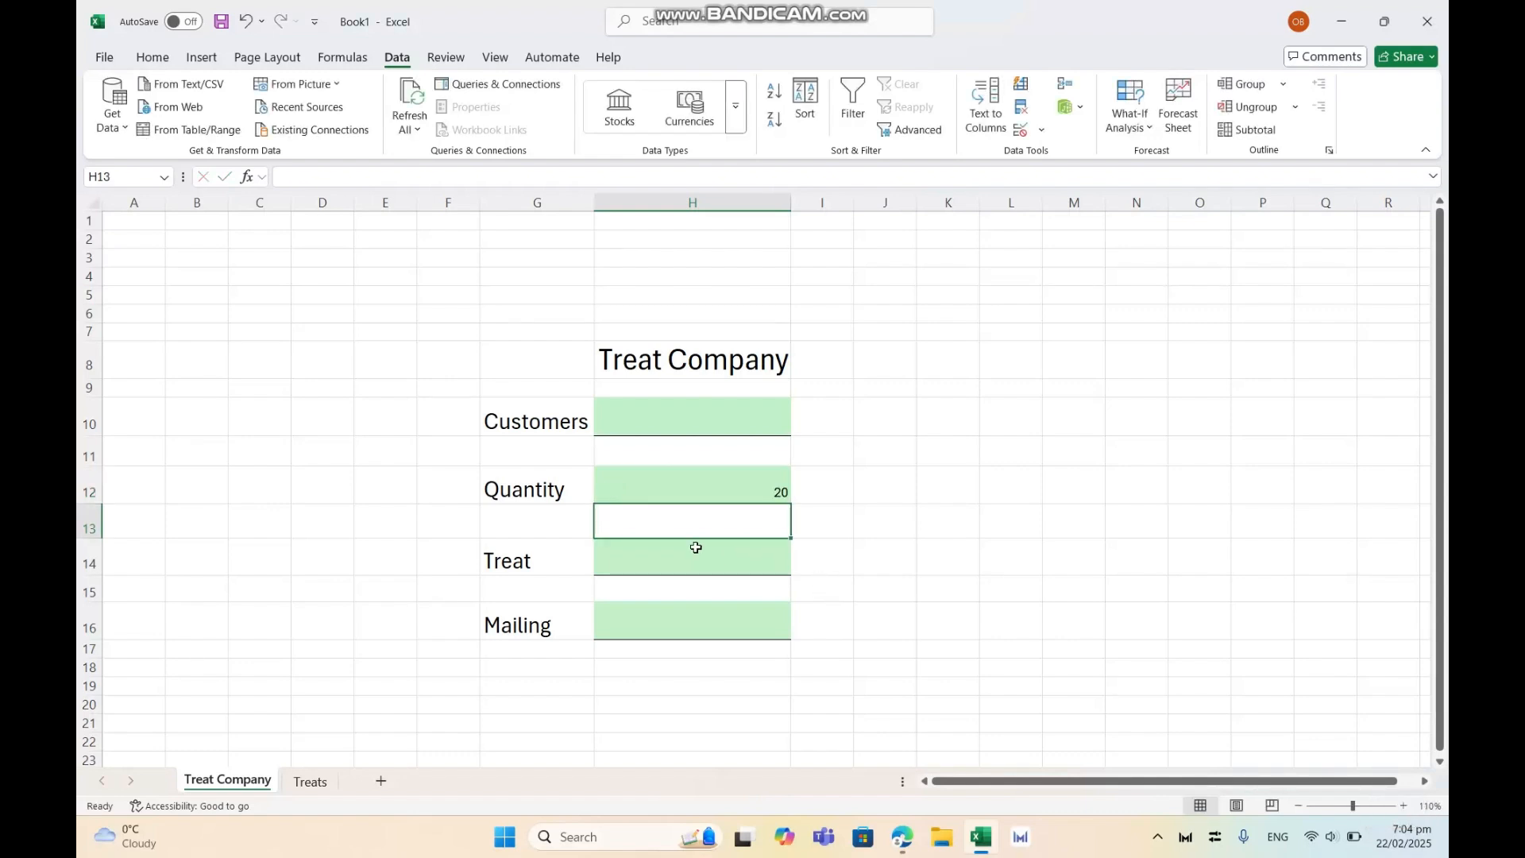
left_click(689, 456)
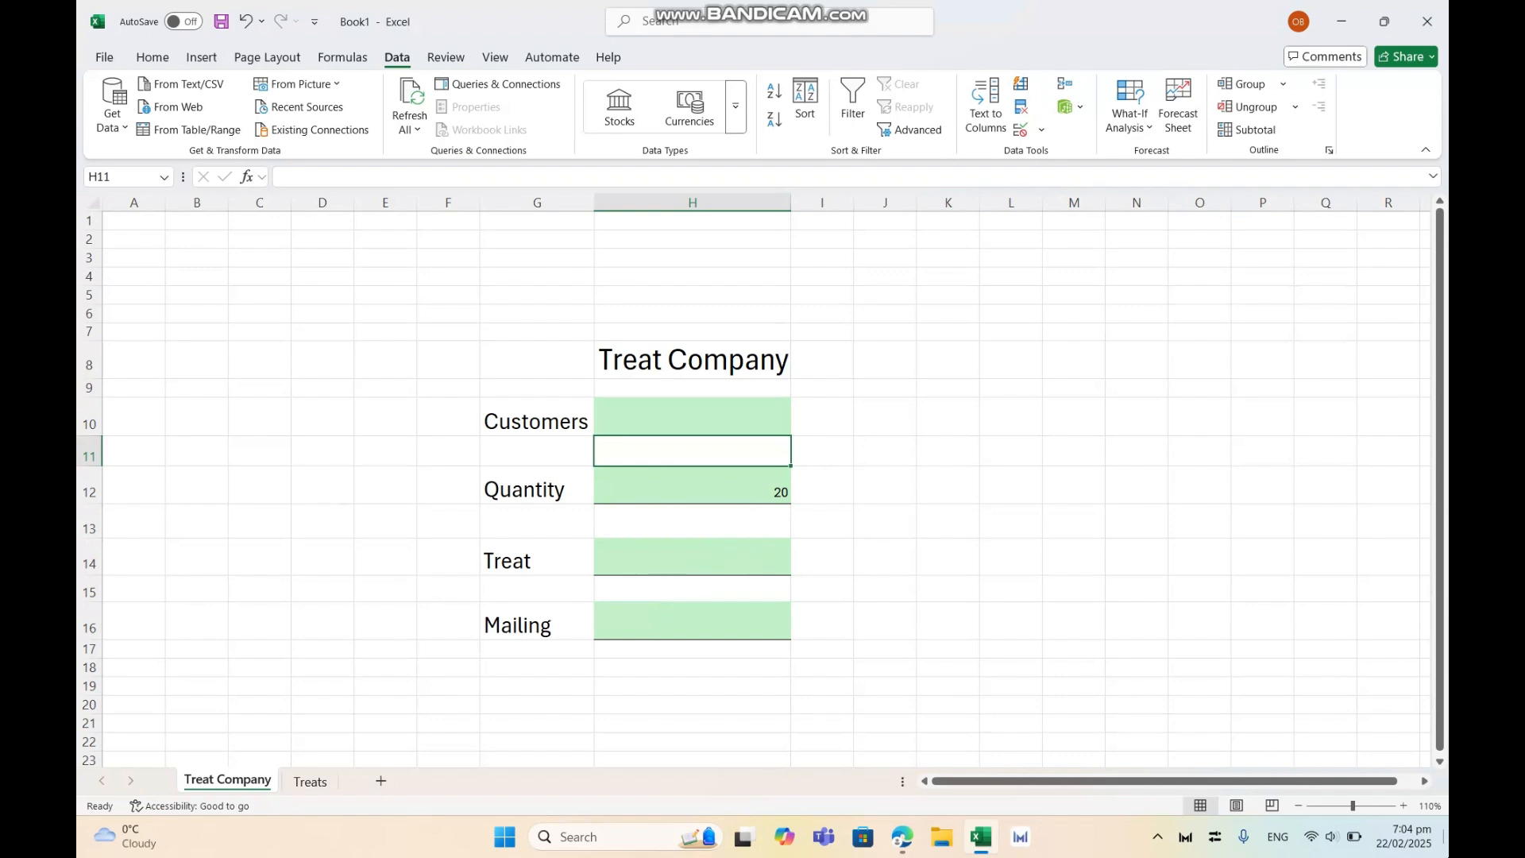
key("super+d")
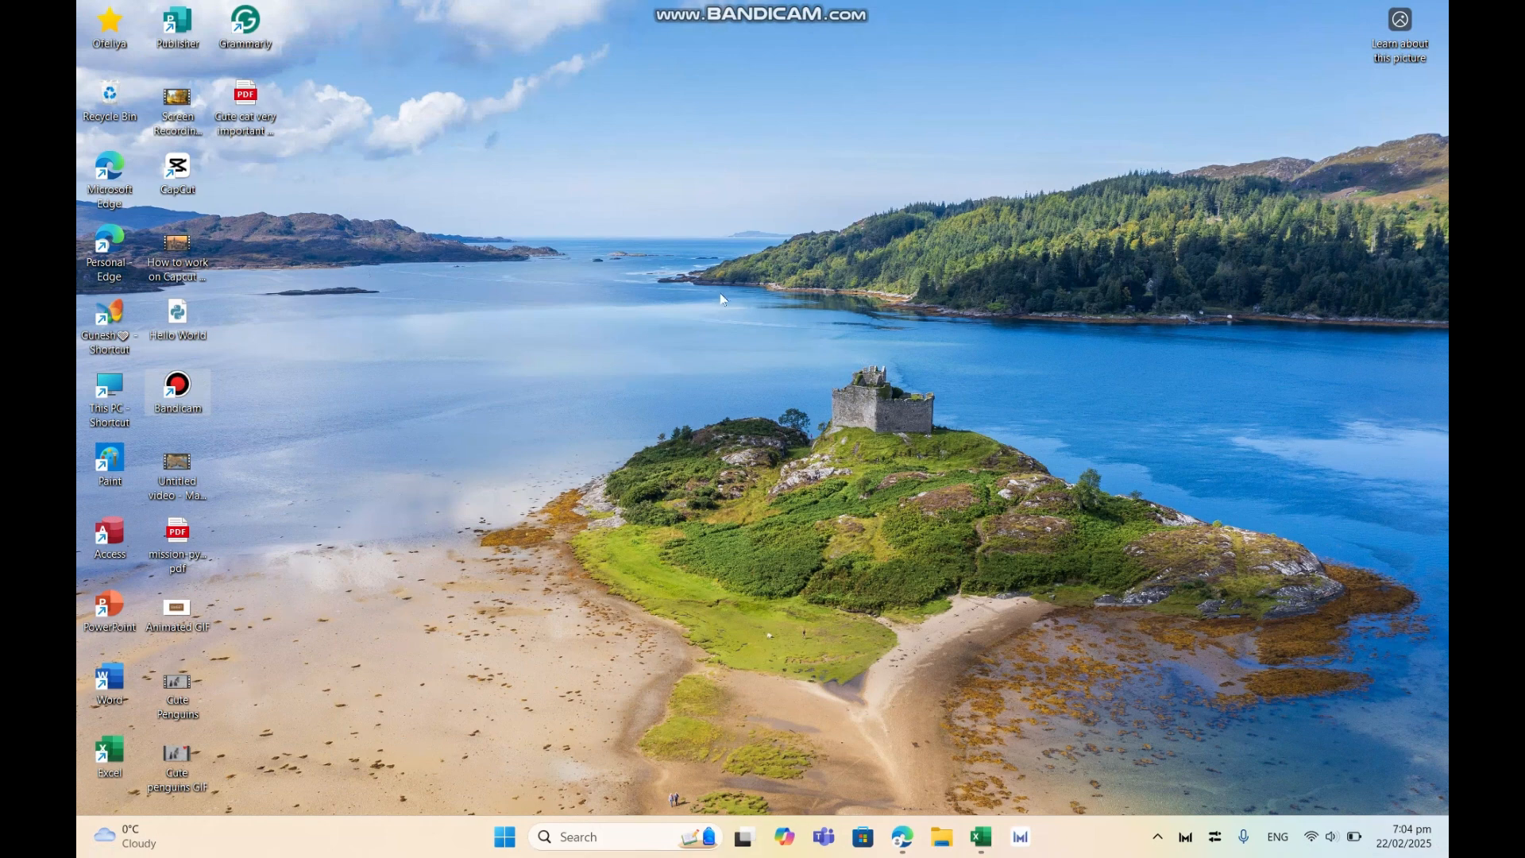